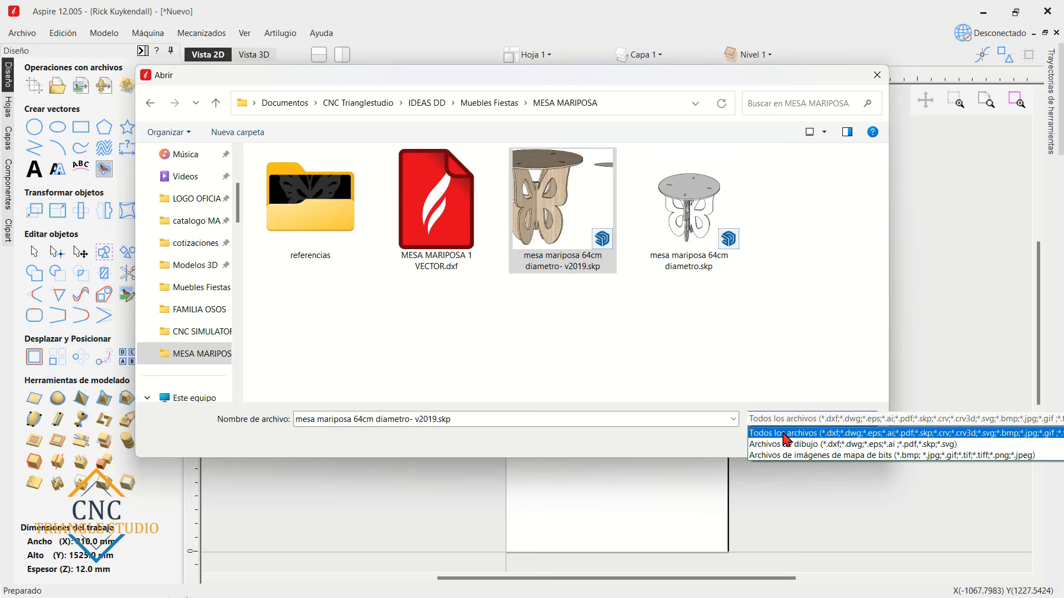
- Import the SketchUp file "mesa mariposa 64cm diametro- v2019.skp" with auto-oriented parts and a 25 mm gap, and clear the selection
left_click(568, 312)
left_click(579, 240)
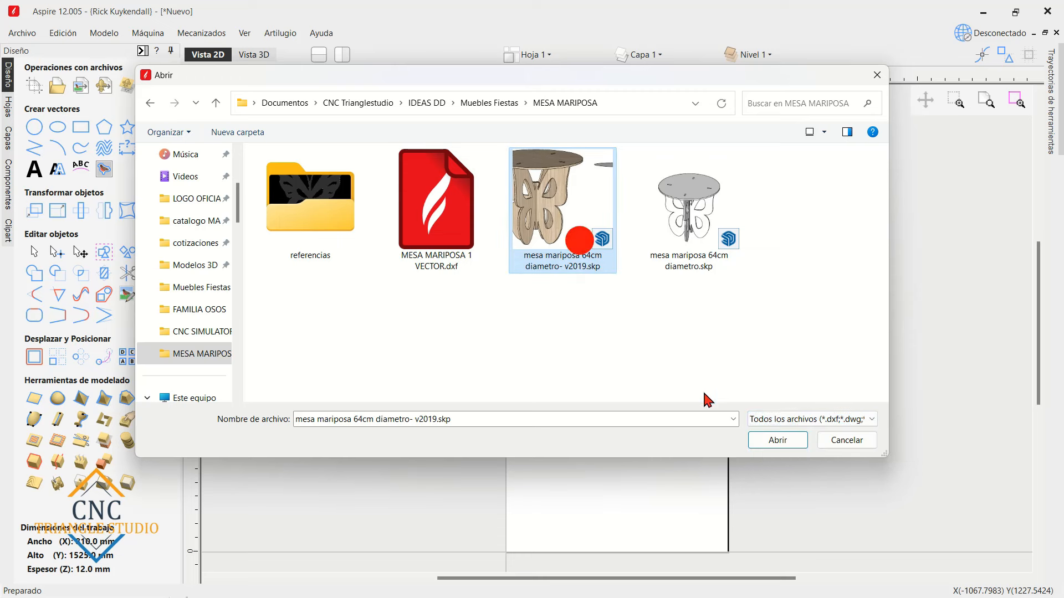
left_click(801, 442)
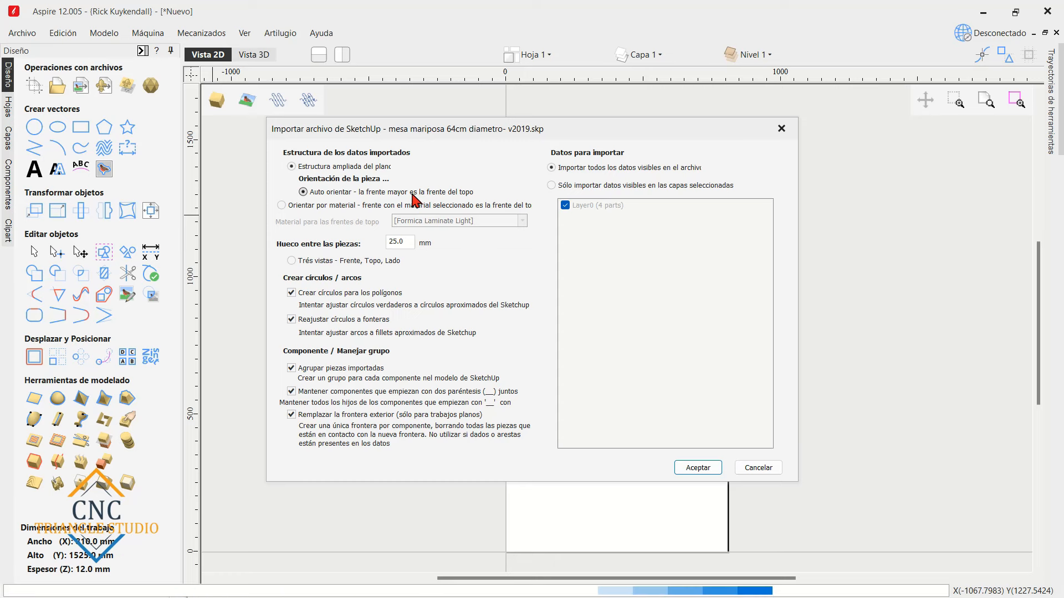
left_click(698, 468)
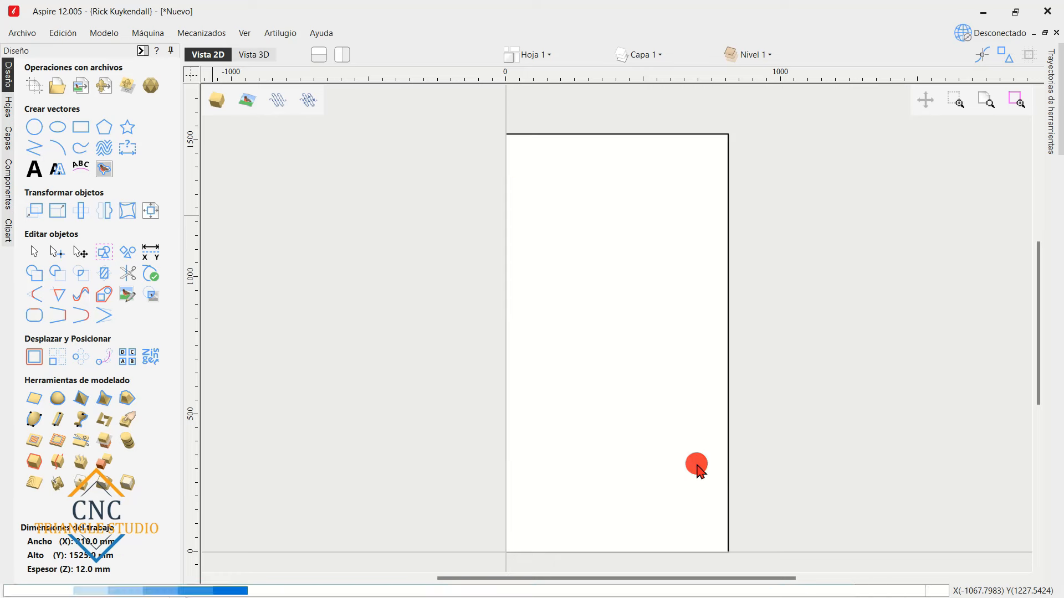
scroll(544, 387, "down", 2)
scroll(498, 408, "up", 3)
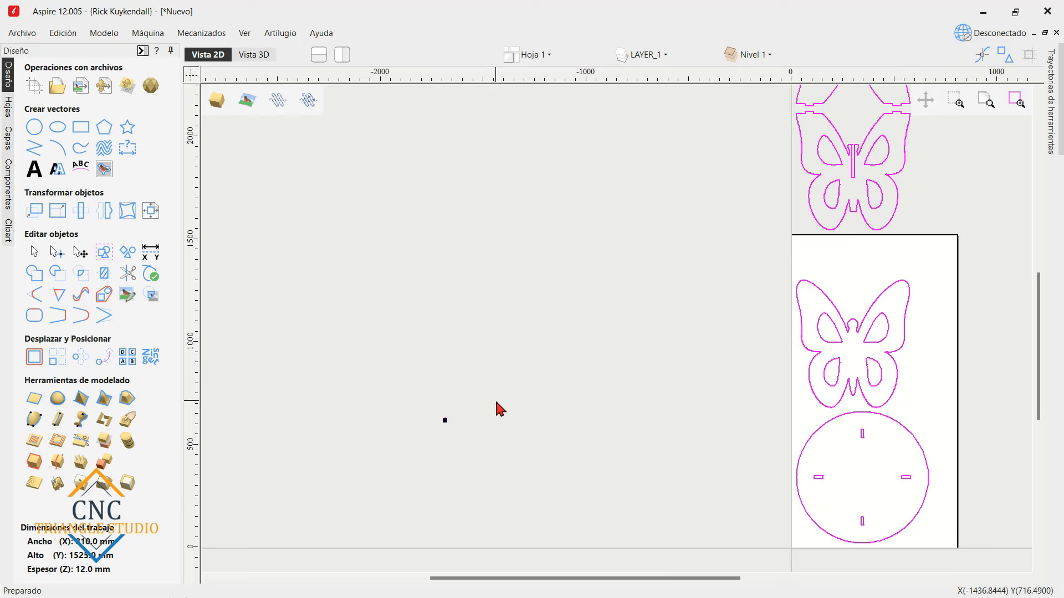
left_click(809, 435)
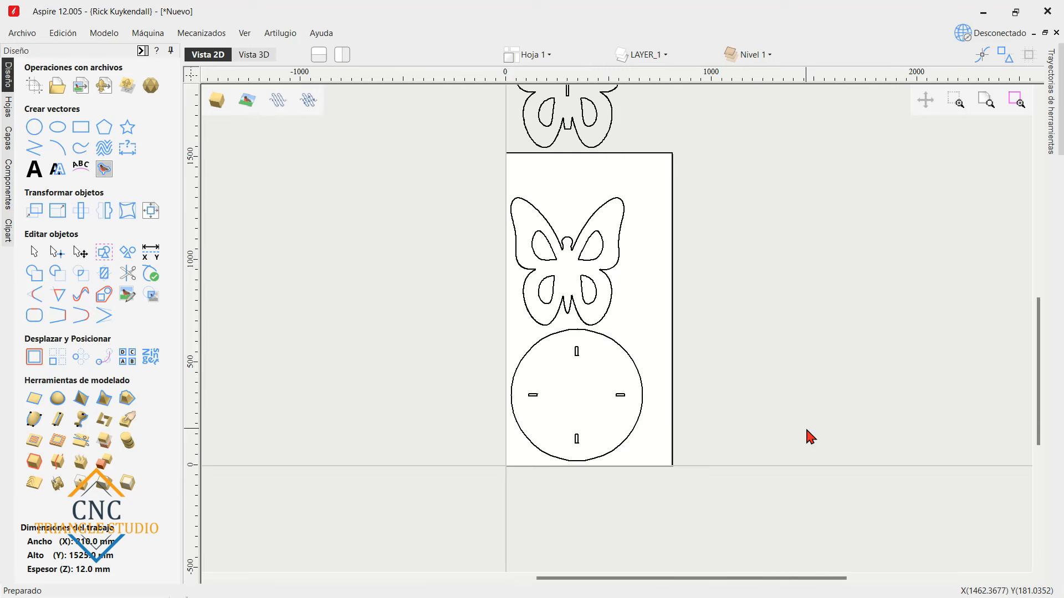
scroll(691, 311, "down", 2)
scroll(691, 311, "up", 2)
scroll(691, 308, "down", 1)
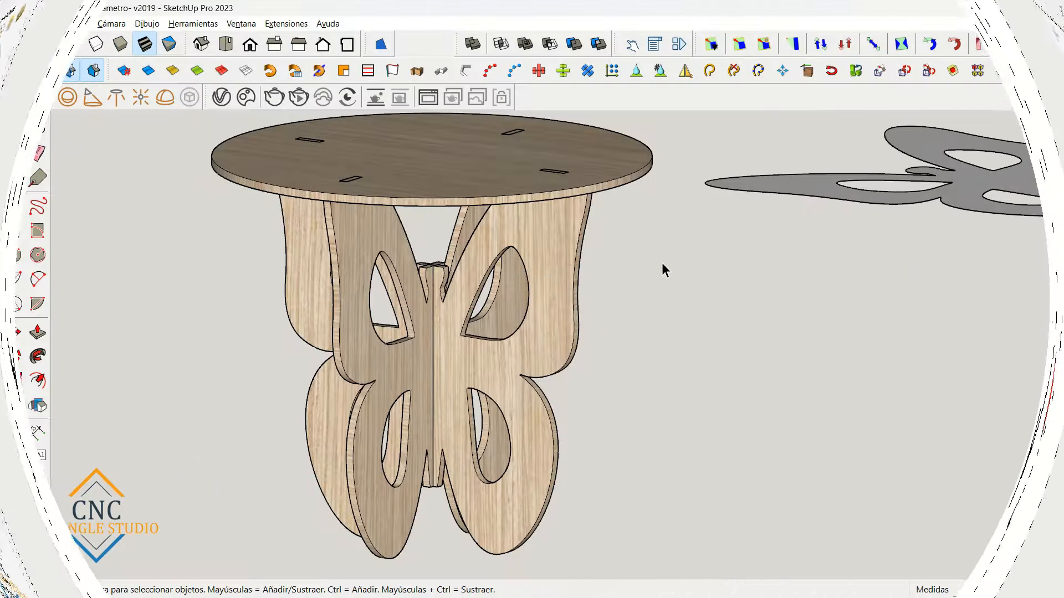
- Switch to the SketchUp model and move the round tabletop straight up, clear of the butterfly legs
scroll(660, 268, "down", 1)
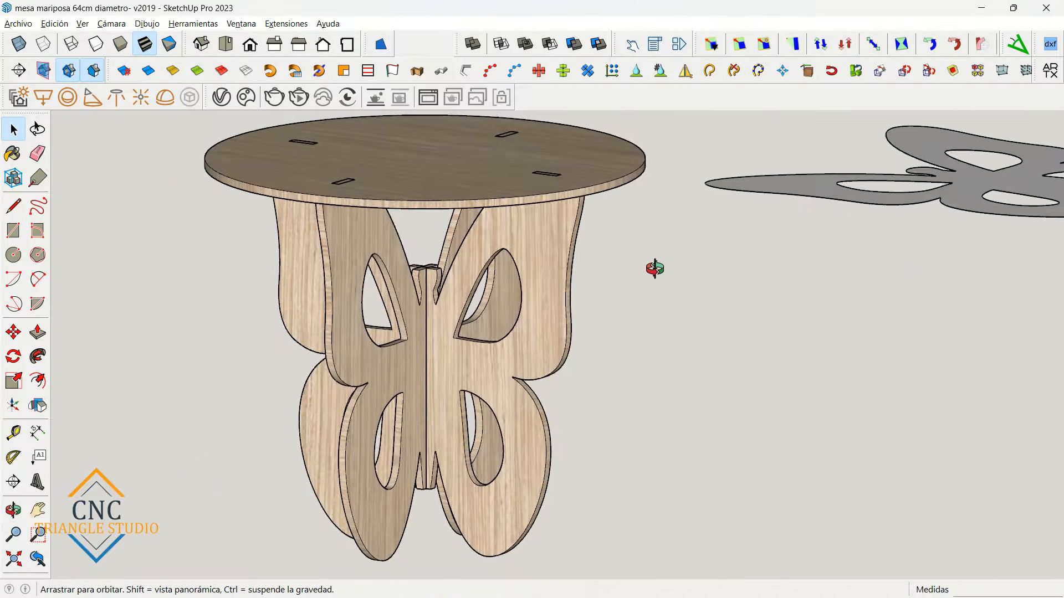
scroll(634, 275, "up", 1)
scroll(571, 294, "down", 2)
middle_click_drag(448, 327, 310, 260)
left_click(301, 242)
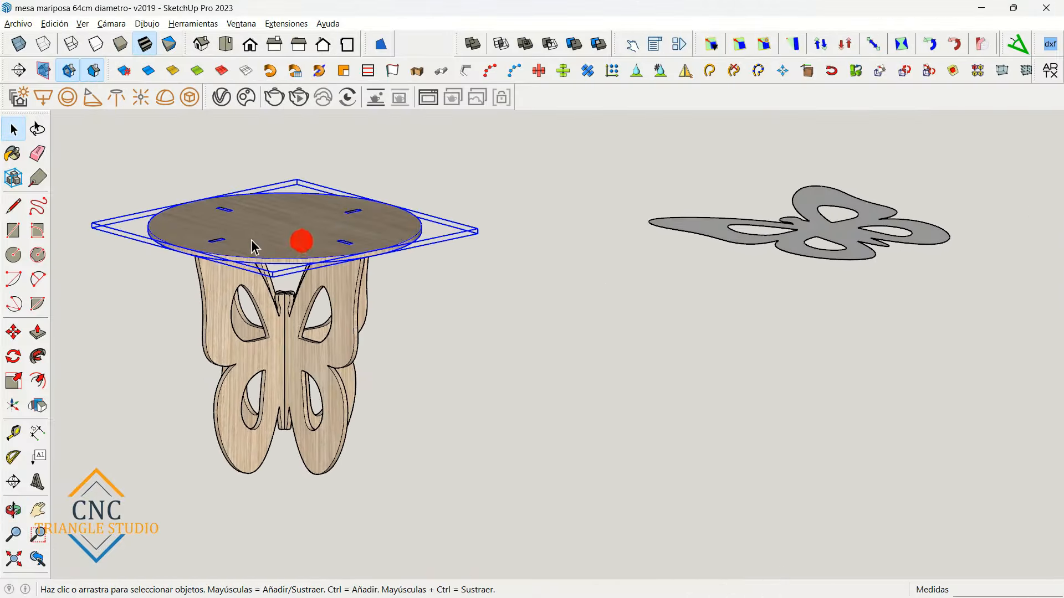
scroll(221, 224, "up", 1)
key("m")
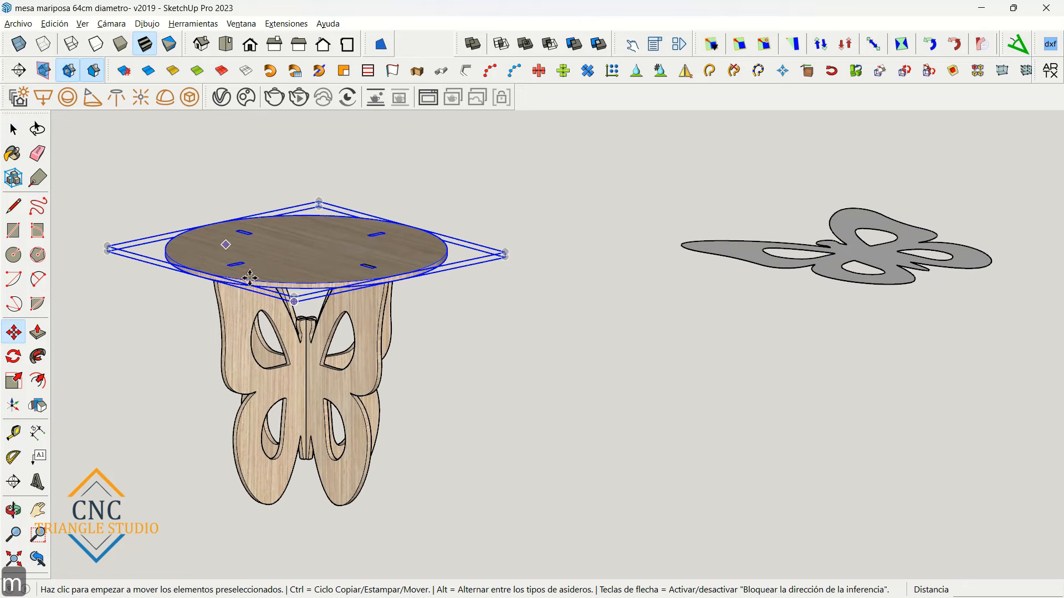
left_click(293, 304)
left_click(285, 219)
- Move one butterfly leg panel about 593 mm sideways out of the other panel, and clear the selection
left_click(384, 522)
left_click(603, 482)
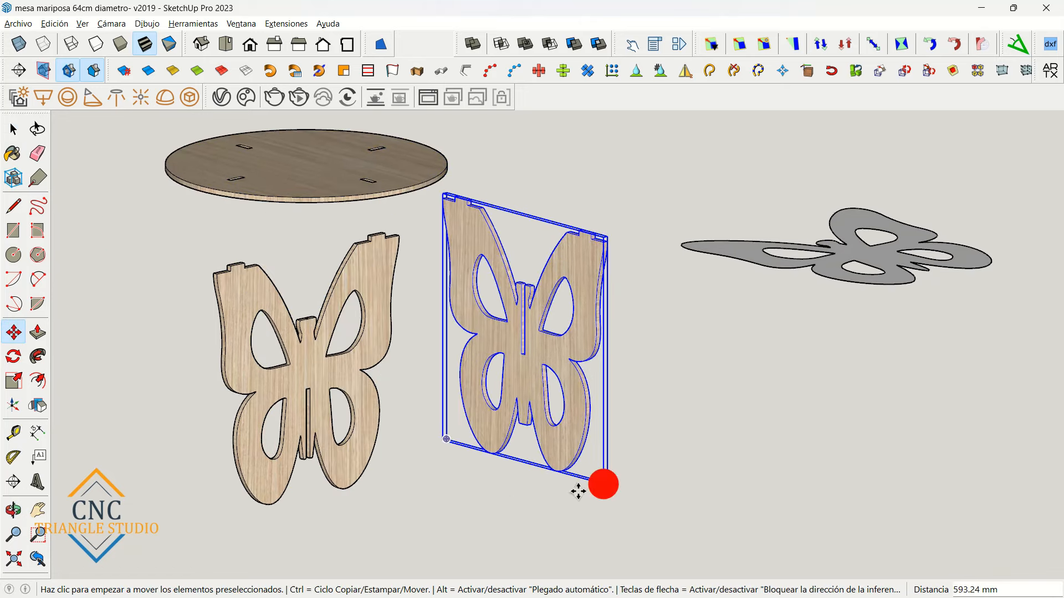
key("space")
left_click(469, 490)
middle_click_drag(440, 492, 468, 263)
- Switch back to Aspire and delete the stray vector far outside the sheet and the tabless butterfly inside it
key("alt+Tab")
scroll(474, 262, "down", 3)
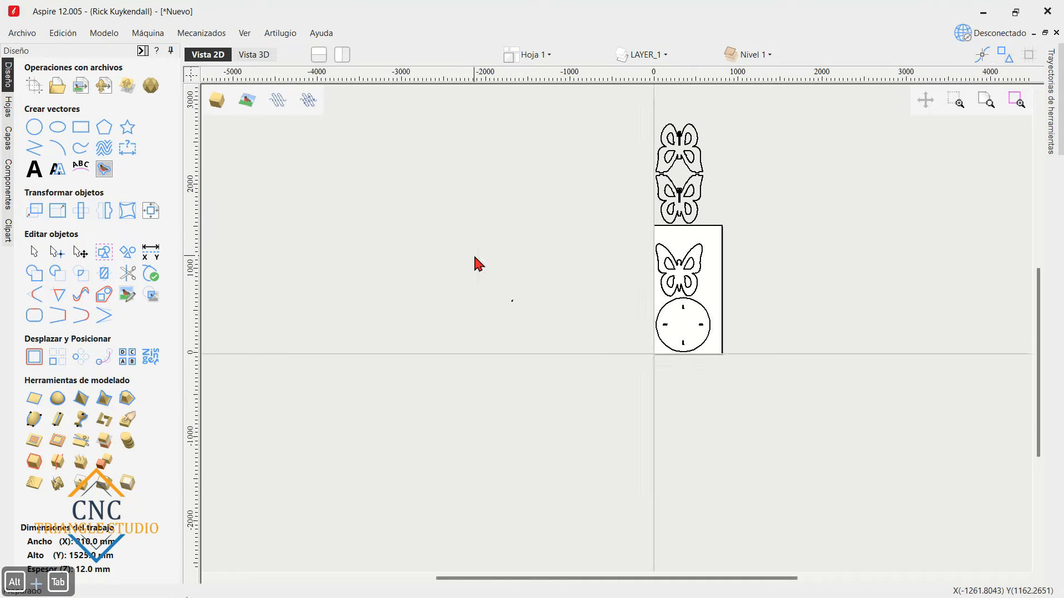
scroll(696, 150, "up", 6)
scroll(720, 157, "up", 5)
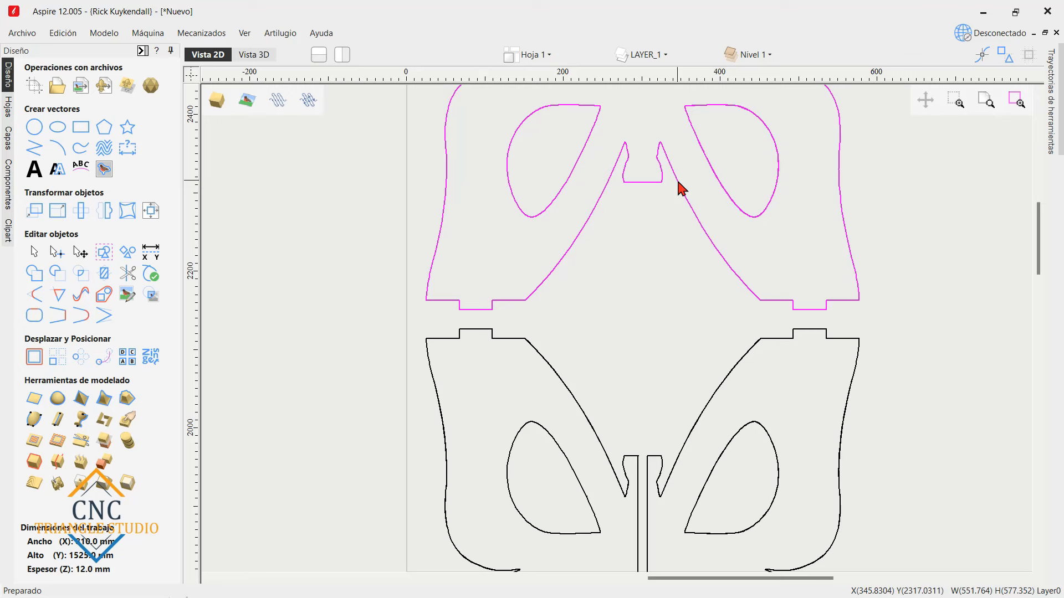
scroll(682, 188, "down", 5)
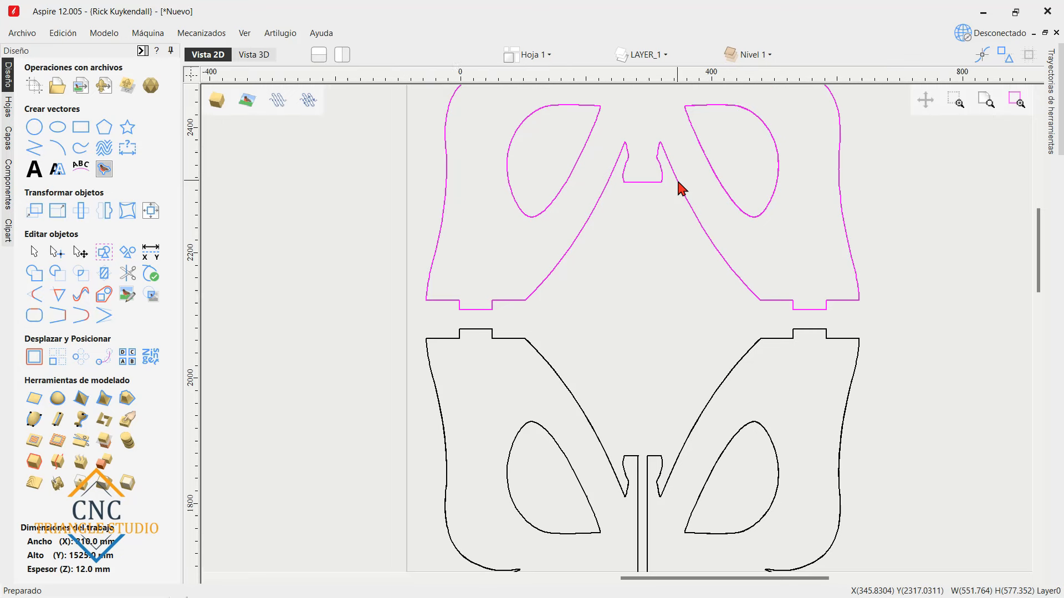
scroll(574, 486, "down", 2)
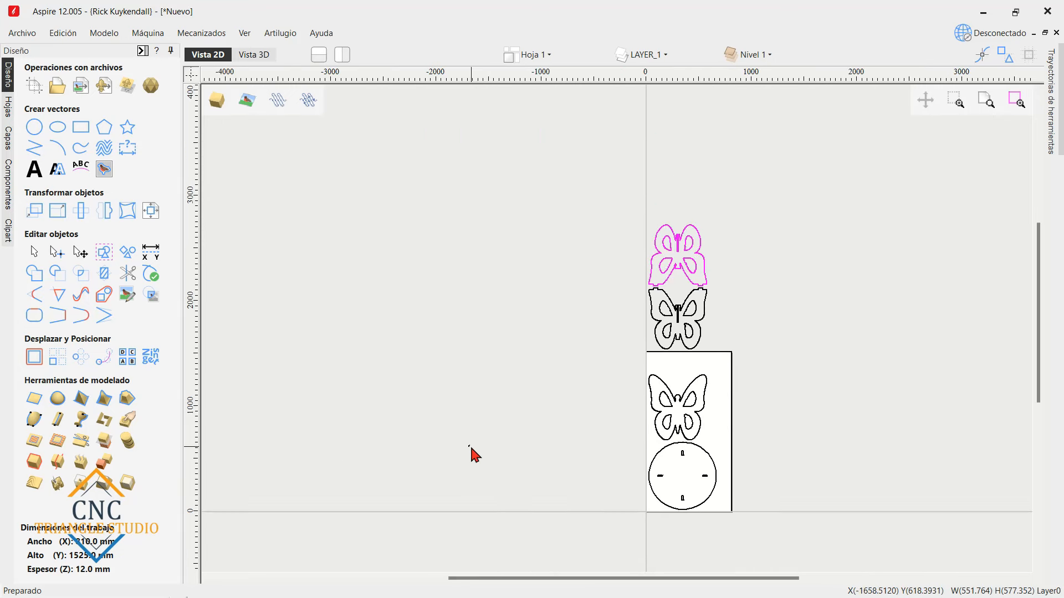
scroll(471, 445, "up", 10)
left_click_drag(411, 440, 298, 289, "shift")
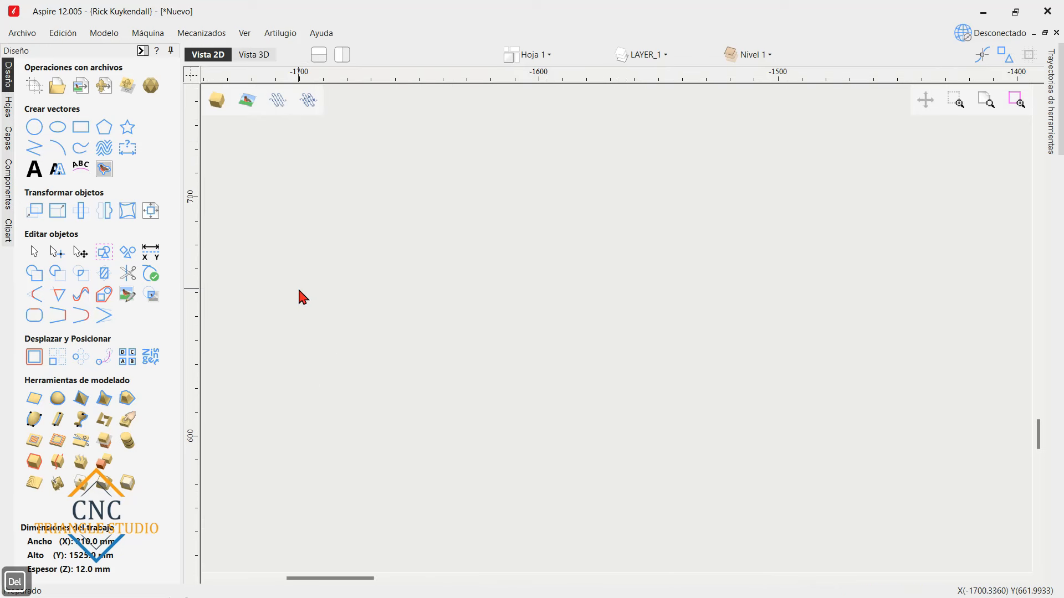
scroll(314, 300, "down", 8)
- Ungroup the tabletop and the two butterfly legs back onto their original object layers
left_click_drag(679, 440, 581, 226)
scroll(709, 408, "down", 3)
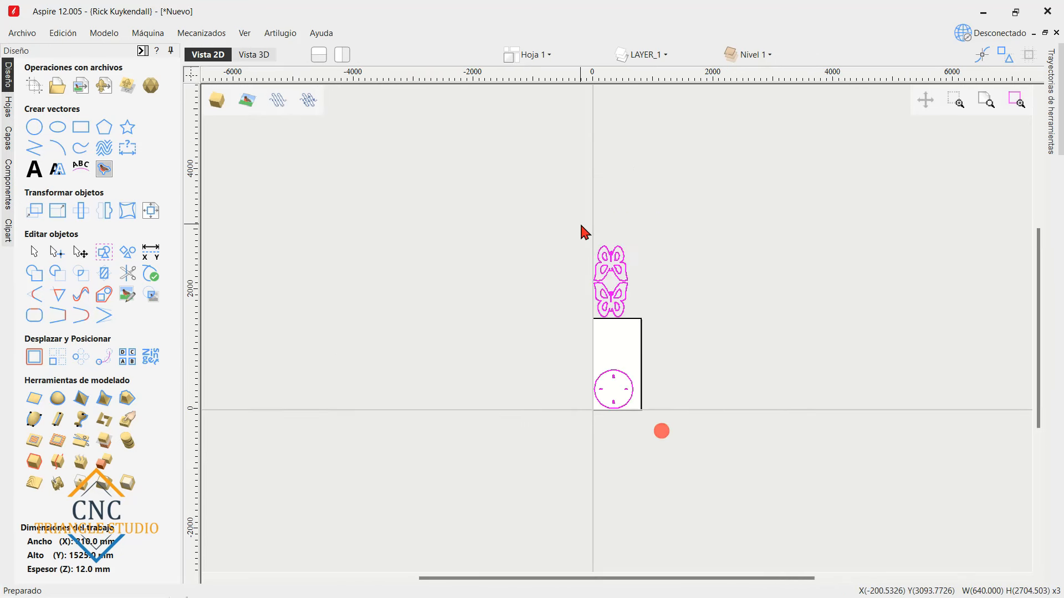
right_click(611, 268)
left_click(703, 370)
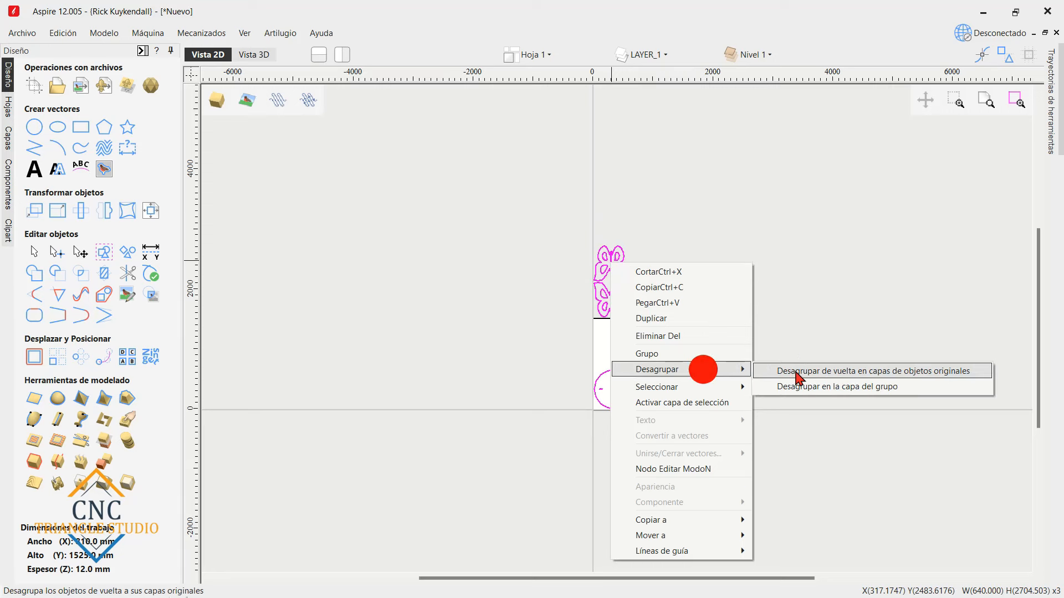
left_click(800, 375)
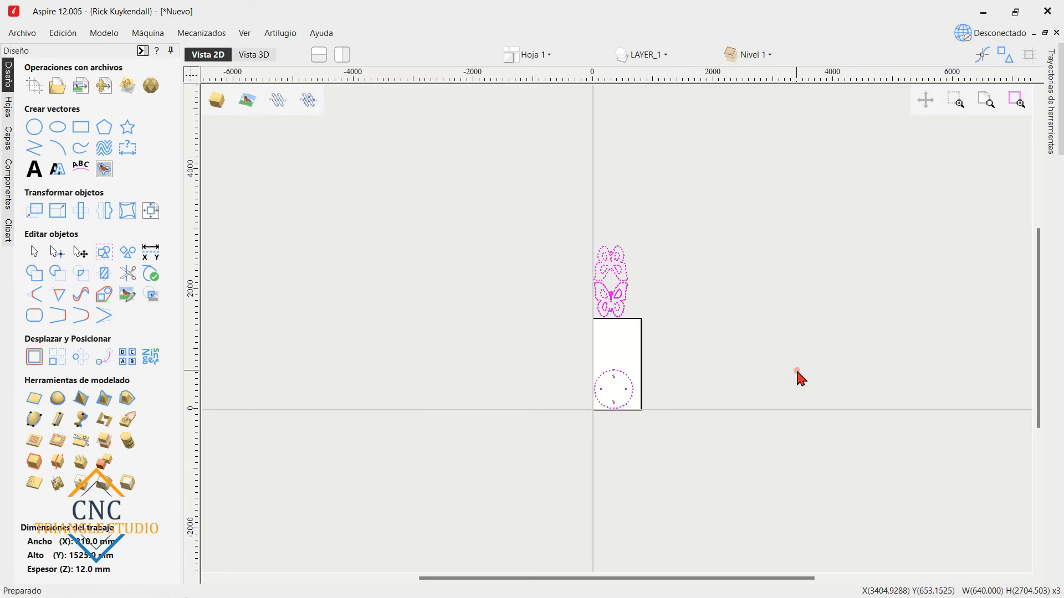
- Delete the duplicate vectors over the lower butterfly's outline and its upper-left wing opening
scroll(643, 368, "up", 6)
scroll(599, 349, "down", 4)
scroll(598, 220, "up", 9)
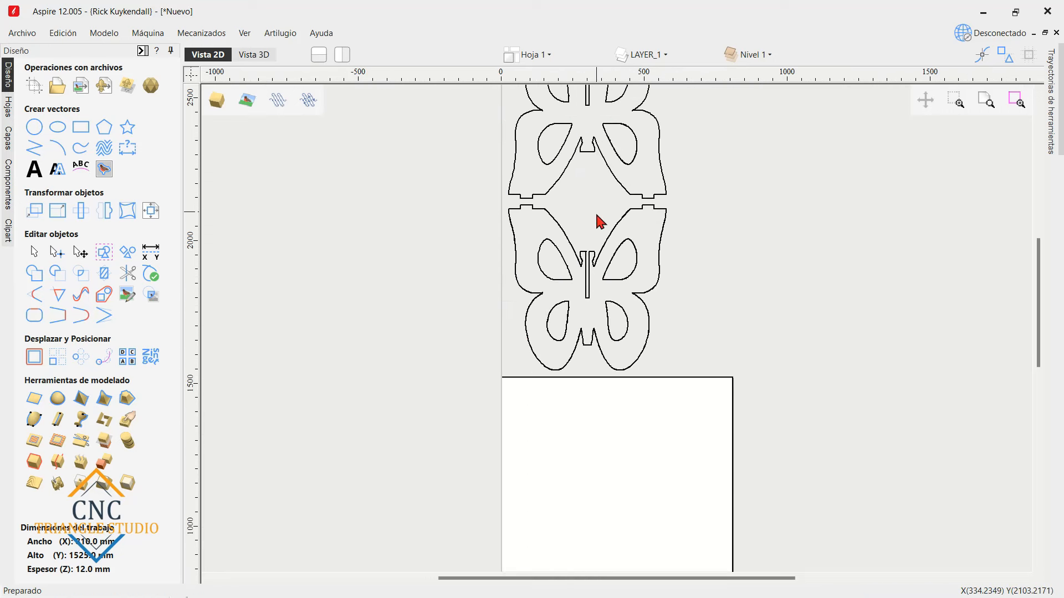
left_click(603, 277)
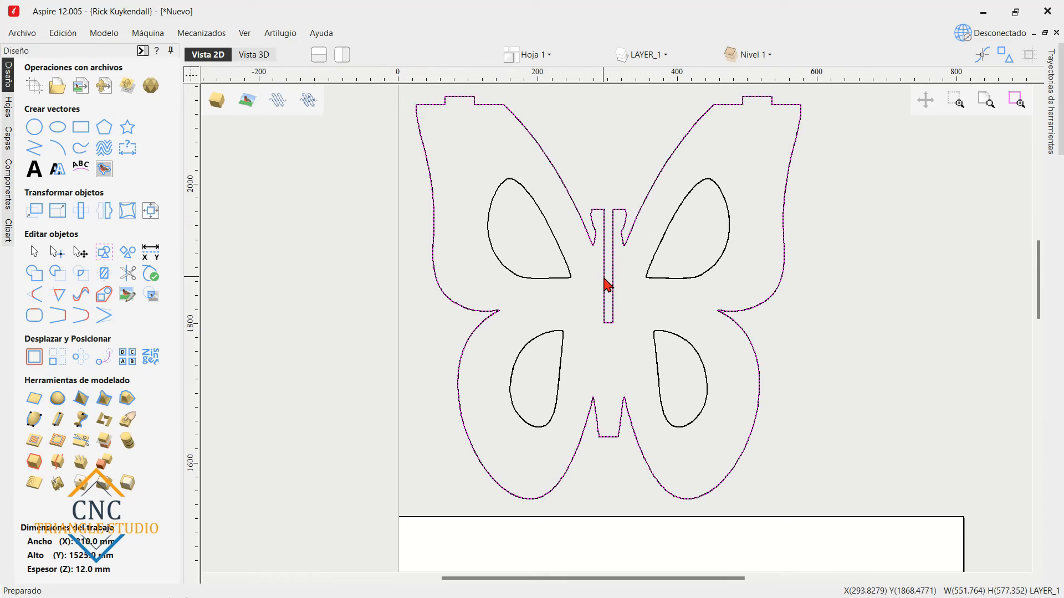
scroll(607, 285, "down", 5)
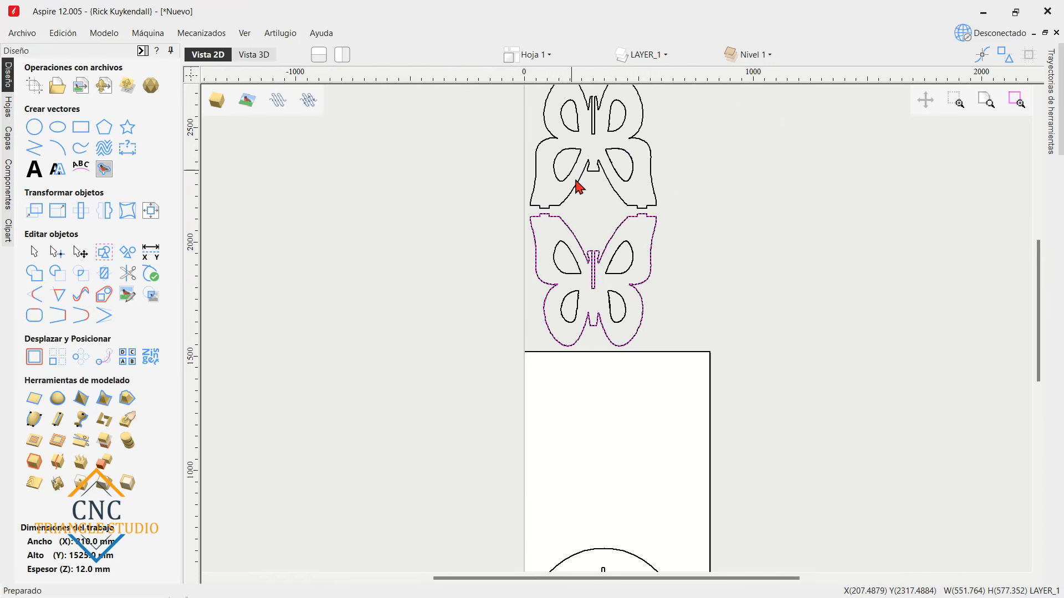
scroll(549, 300, "up", 8)
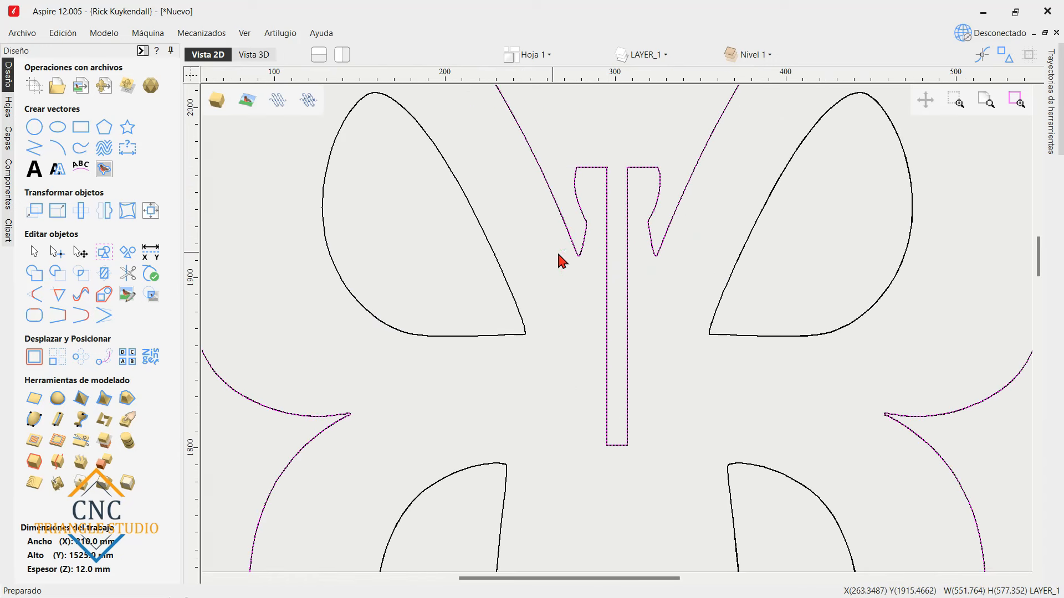
left_click(521, 277)
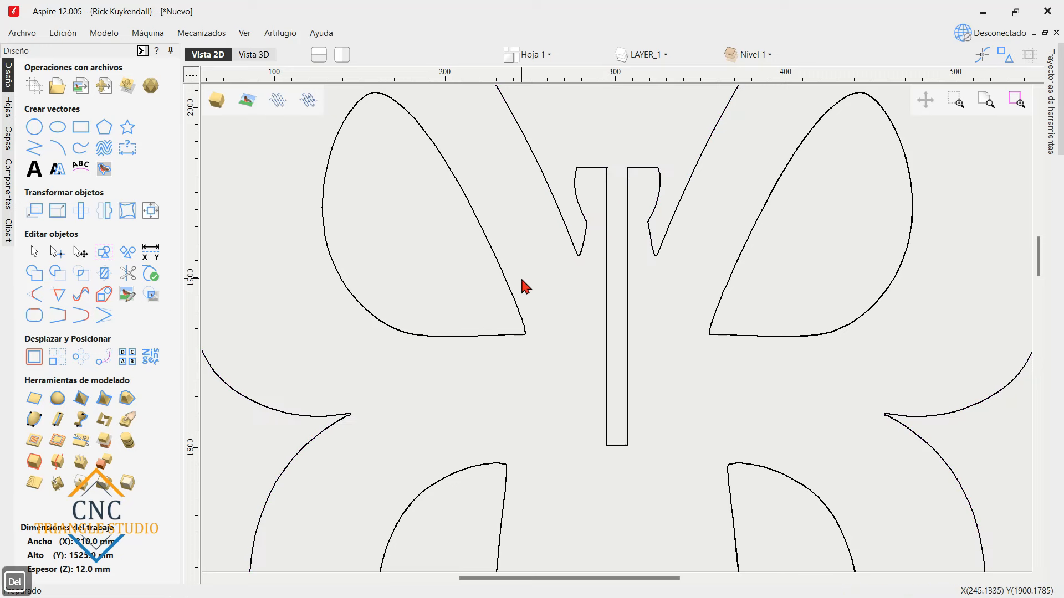
left_click(505, 275)
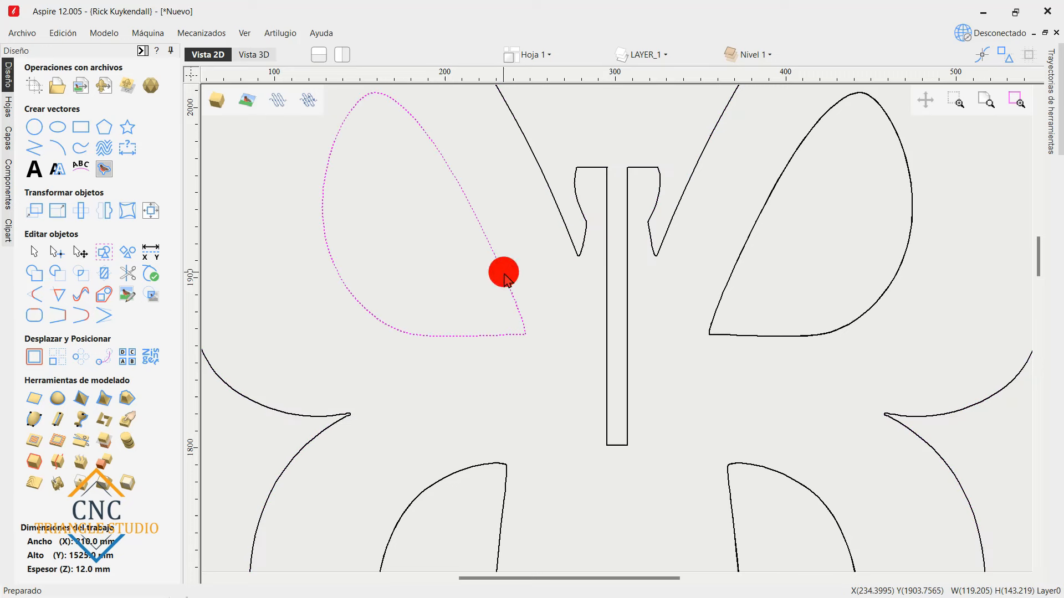
- Delete the duplicate vectors over the lower butterfly's upper-right, lower-right and lower-left wing openings
left_click(729, 286)
key("Delete")
scroll(726, 285, "down", 1)
left_click(733, 419)
key("Delete")
left_click(539, 416)
key("Delete")
- Check the lower butterfly's lower-left opening and outer outline for remaining duplicate vectors
scroll(551, 413, "down", 2)
left_click_drag(553, 427, 525, 405)
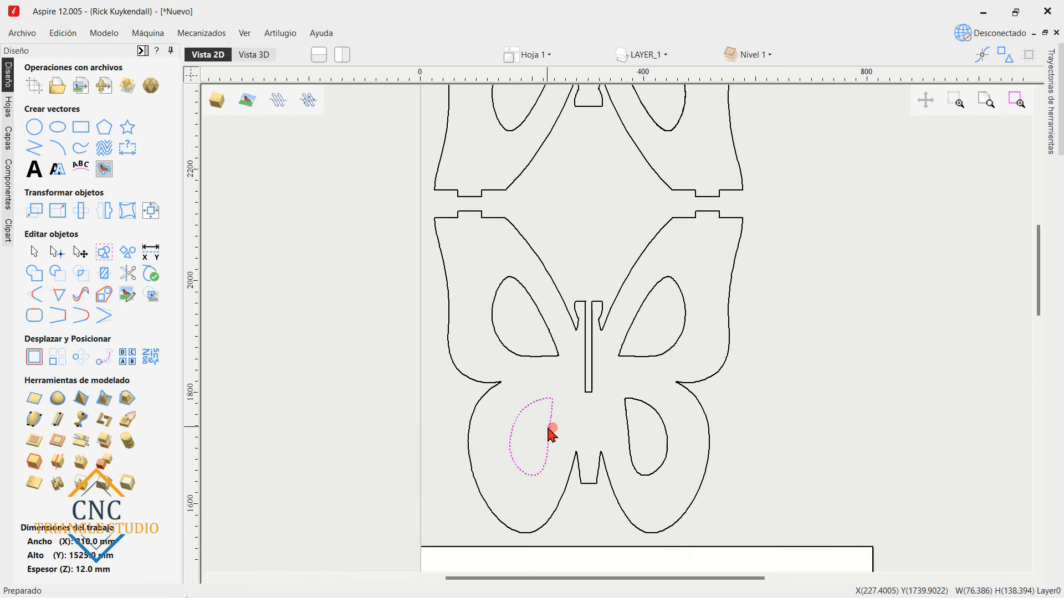
scroll(588, 441, "up", 3)
middle_click_drag(597, 419, 595, 387)
left_click(613, 445)
scroll(590, 370, "down", 5)
scroll(599, 375, "down", 3)
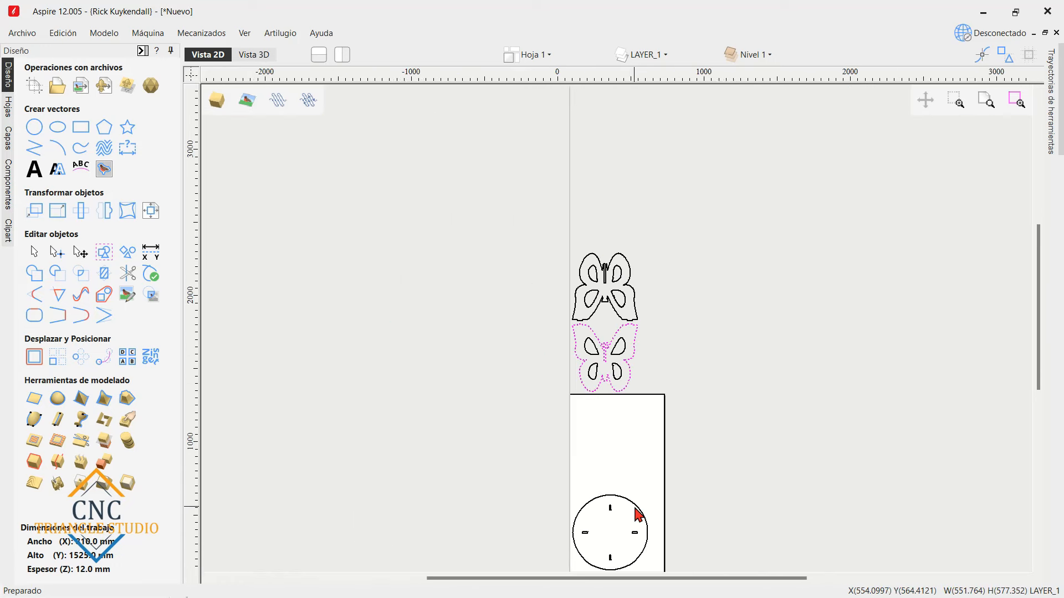
- Delete the duplicate vector over the upper butterfly's right large opening and check its outline and left large opening
scroll(613, 261, "up", 6)
left_click(551, 386)
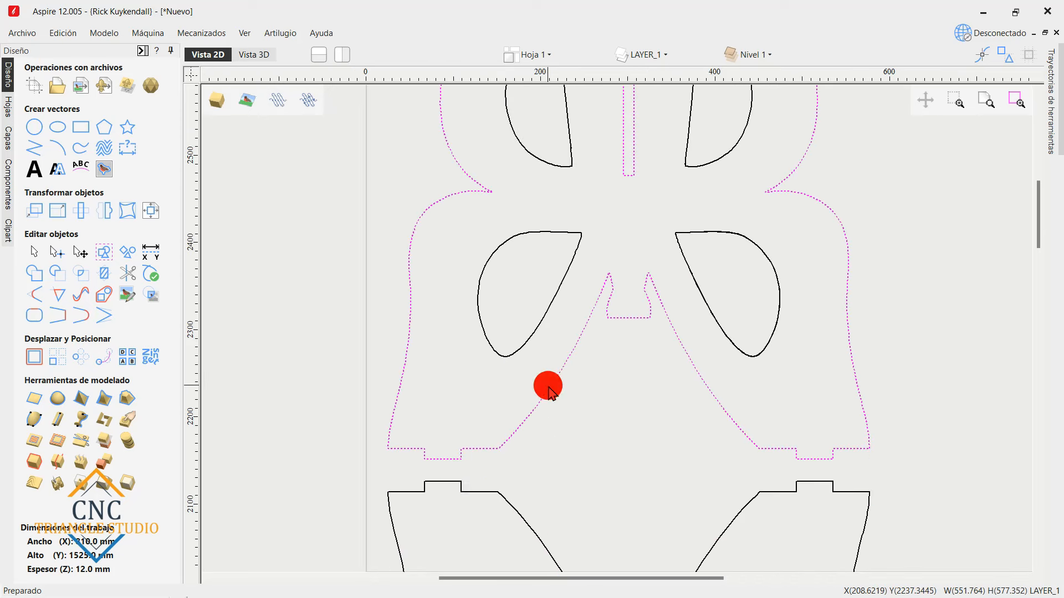
left_click(700, 294)
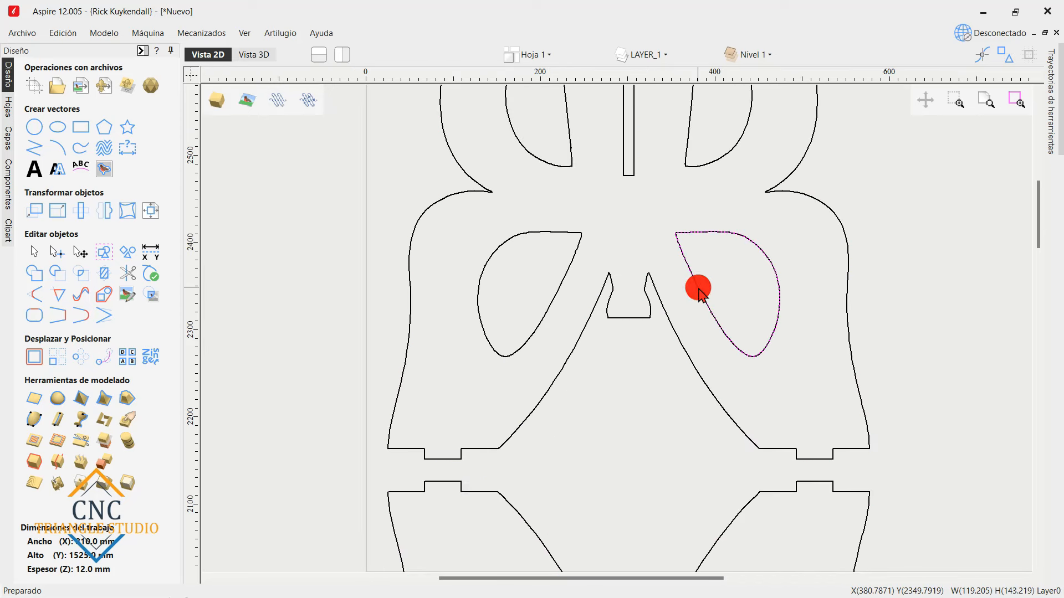
key("Delete")
left_click(562, 277)
scroll(551, 225, "up", 2)
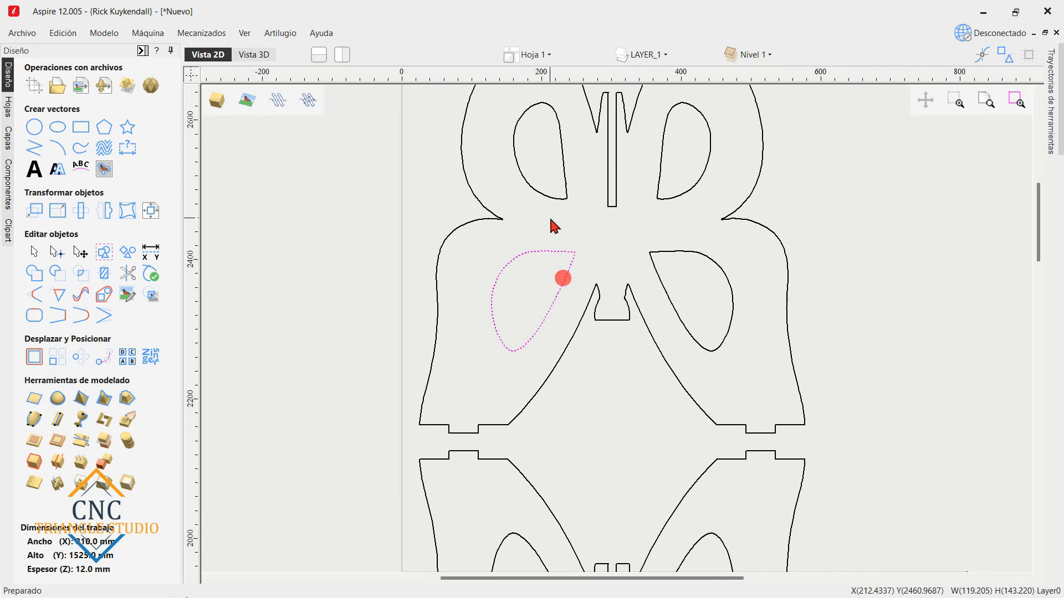
- Check the upper butterfly's two narrower openings and its outer outline for duplicate vectors
left_click(564, 182)
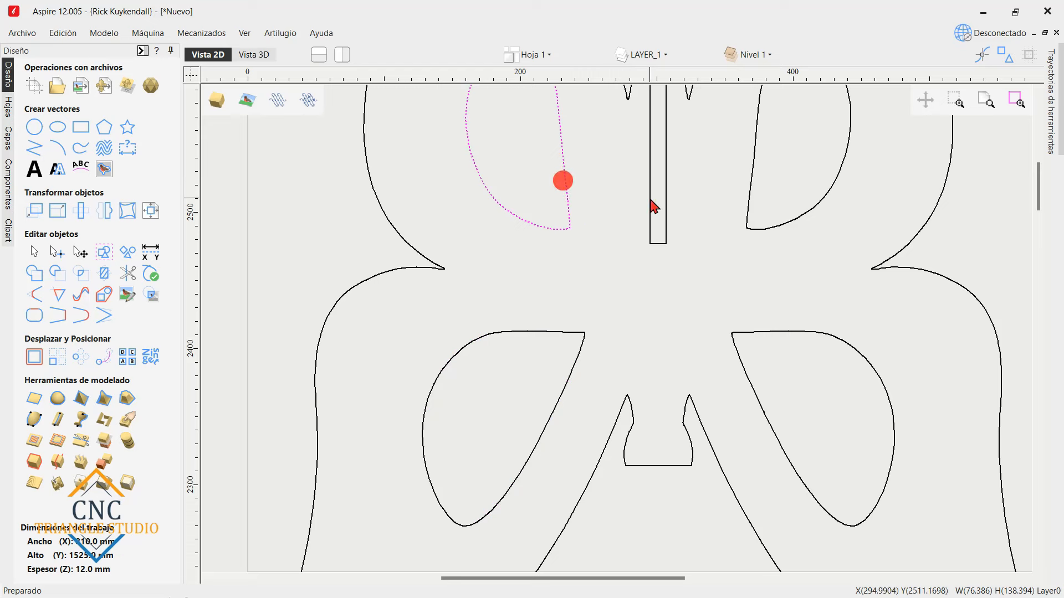
left_click(751, 218)
scroll(712, 280, "up", 2)
left_click(685, 183)
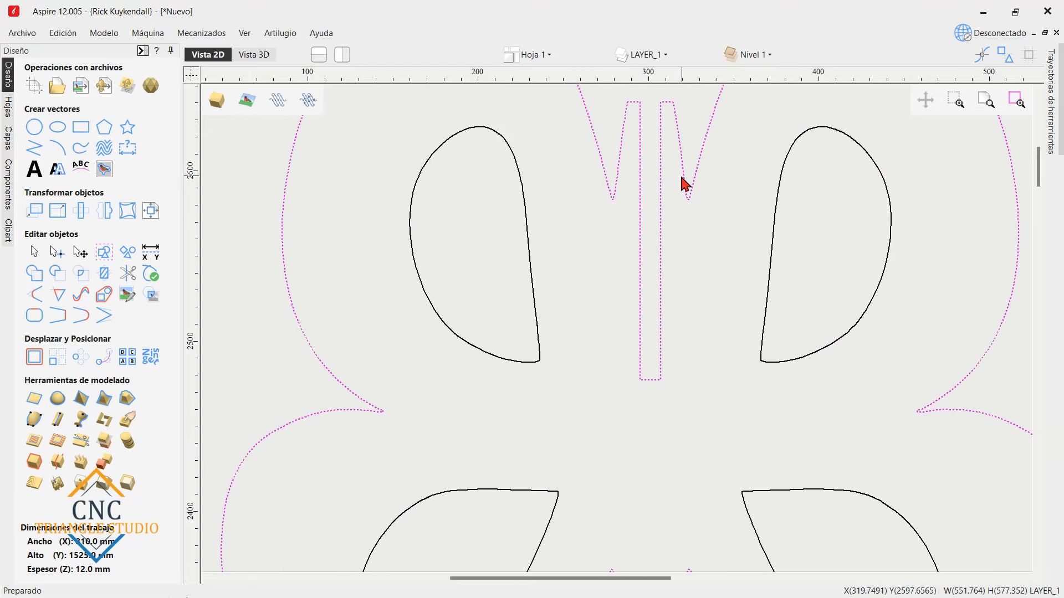
scroll(685, 183, "down", 2)
scroll(674, 185, "down", 1)
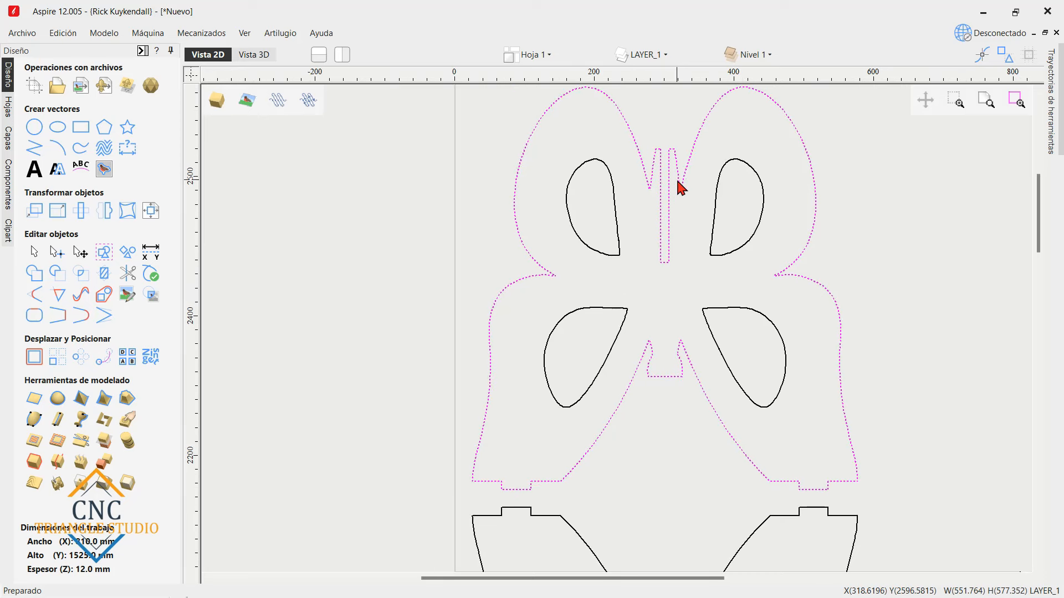
scroll(677, 181, "down", 2)
scroll(653, 271, "down", 1)
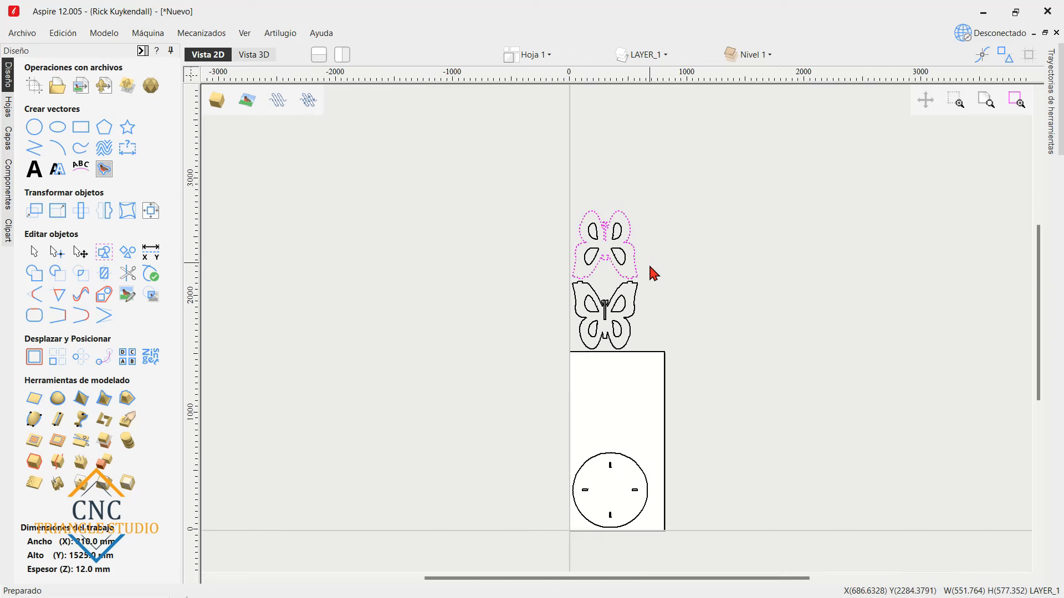
- Check the disc's four rectangular slots and its circular outline for duplicate vectors
scroll(600, 350, "up", 1)
scroll(600, 350, "up", 2)
left_click(600, 386)
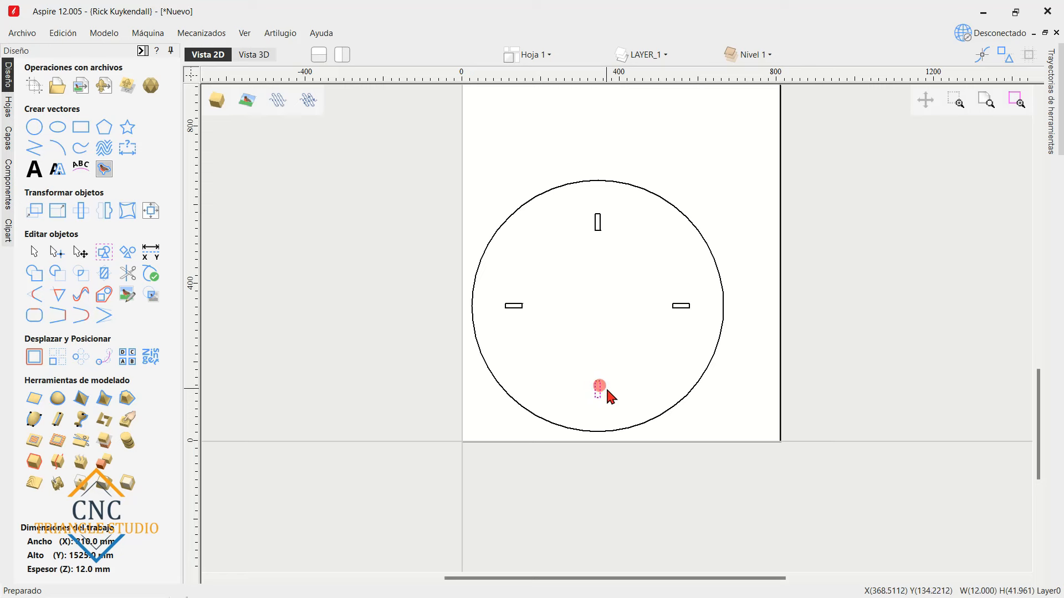
scroll(623, 387, "up", 2)
left_click(810, 182)
scroll(748, 248, "down", 2)
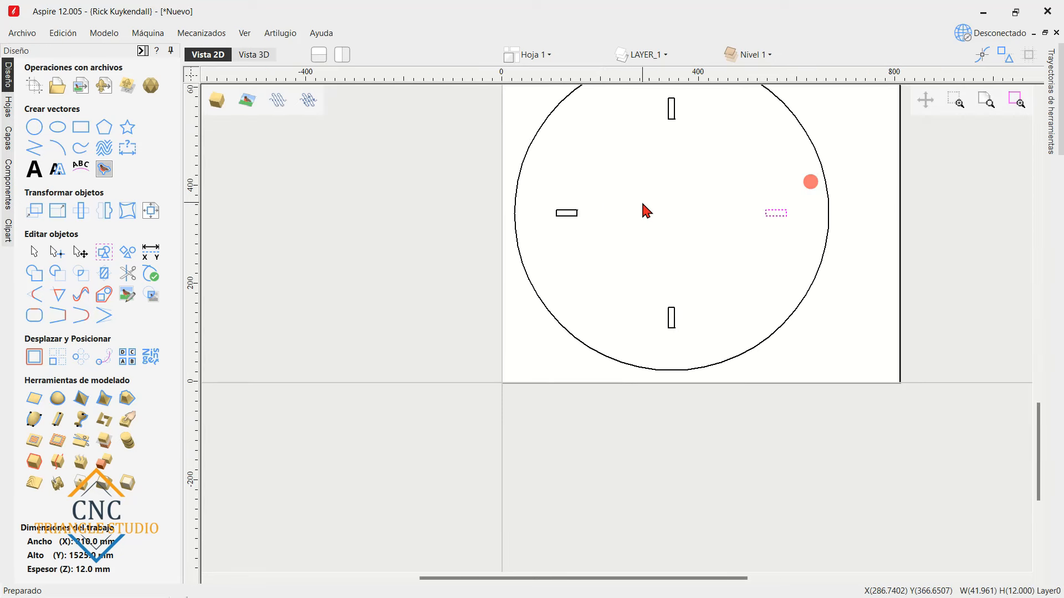
left_click(573, 212)
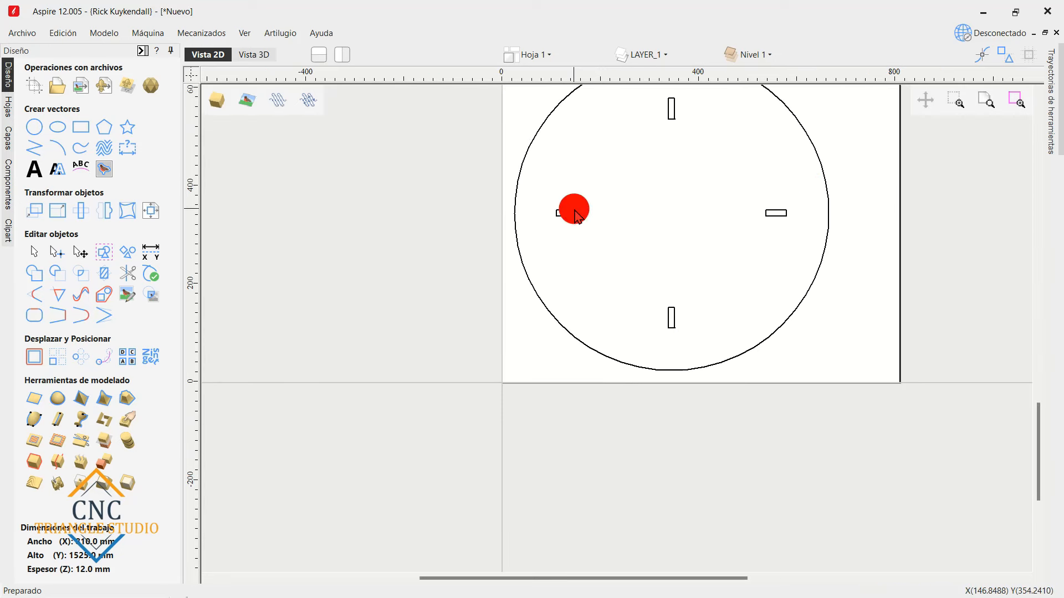
left_click(668, 113)
left_click(819, 154)
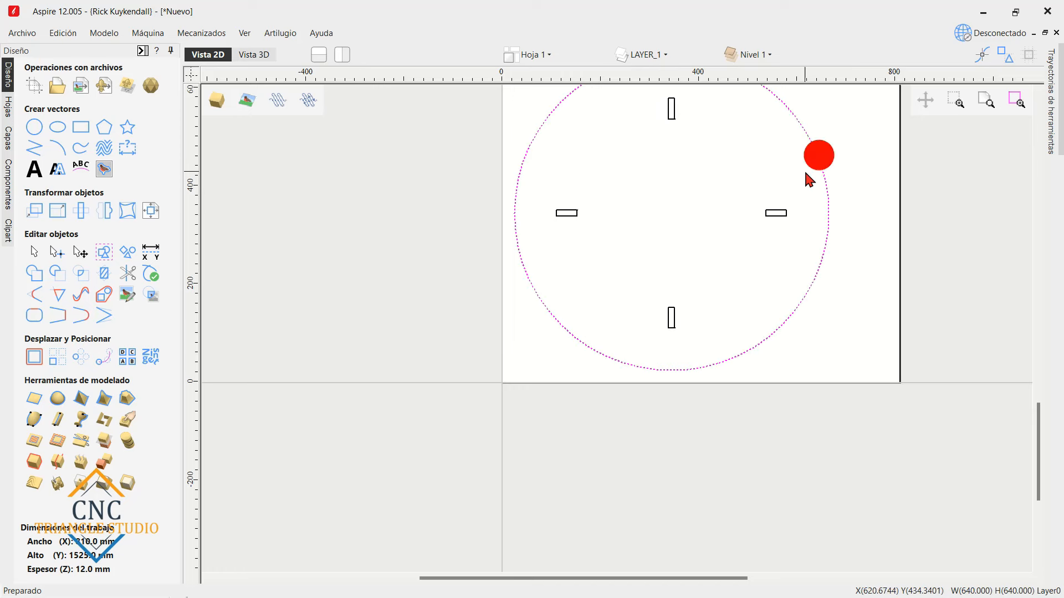
- Select all vectors and review both butterflies, the disc and its slots against the sheet
scroll(795, 206, "down", 4)
key("ctrl+a")
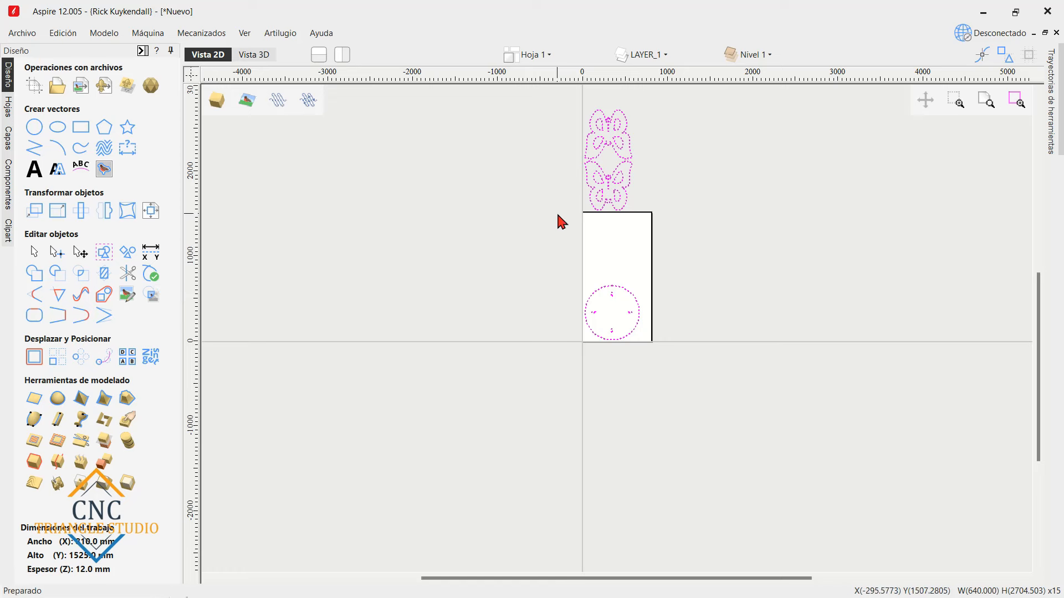
scroll(699, 201, "up", 2)
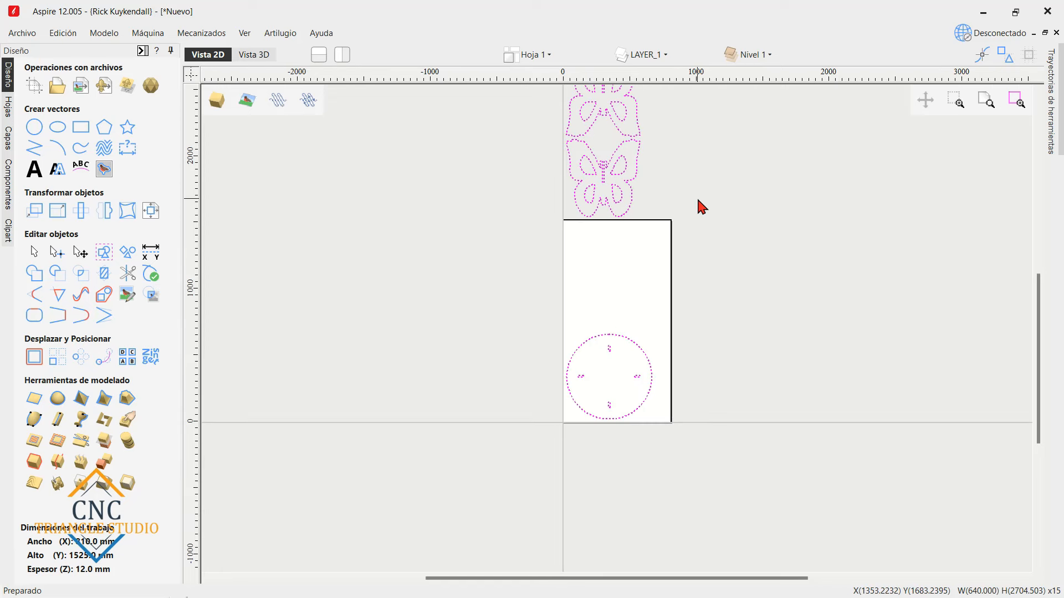
scroll(631, 197, "up", 3)
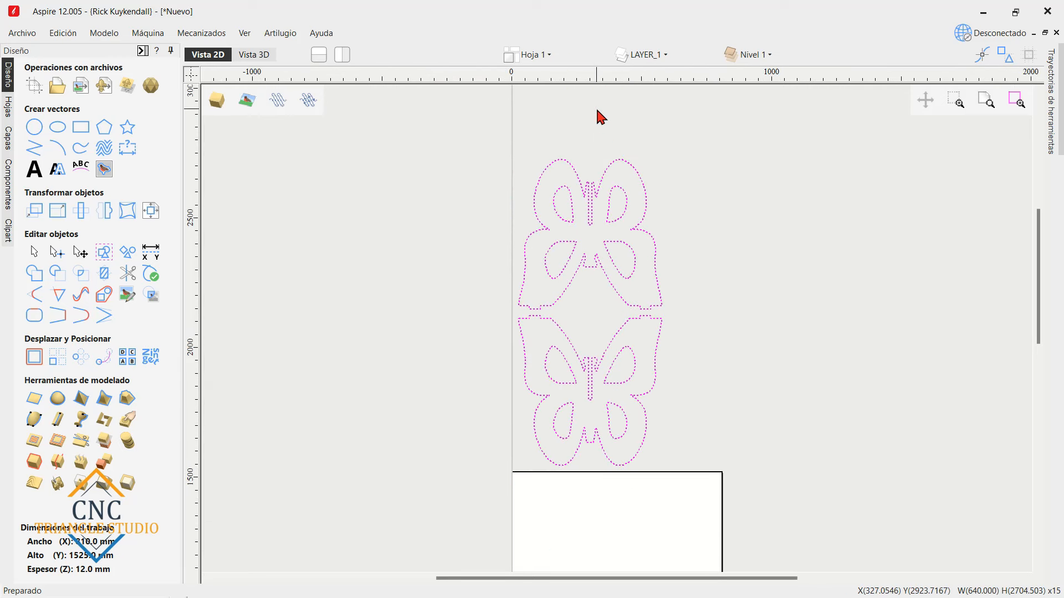
scroll(606, 242, "down", 3)
scroll(573, 247, "down", 2)
scroll(661, 451, "up", 6)
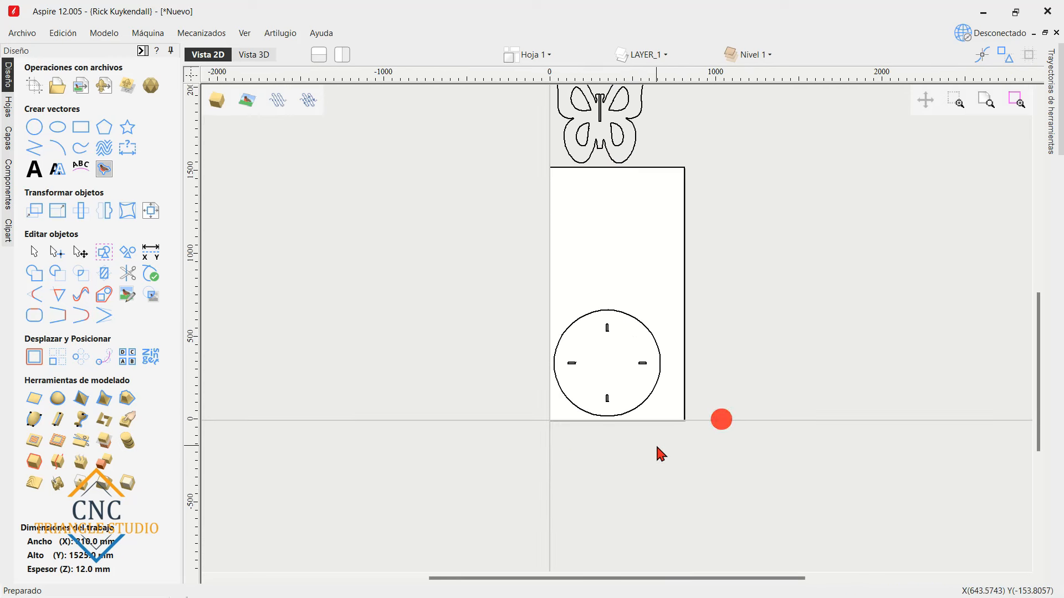
scroll(629, 411, "up", 2)
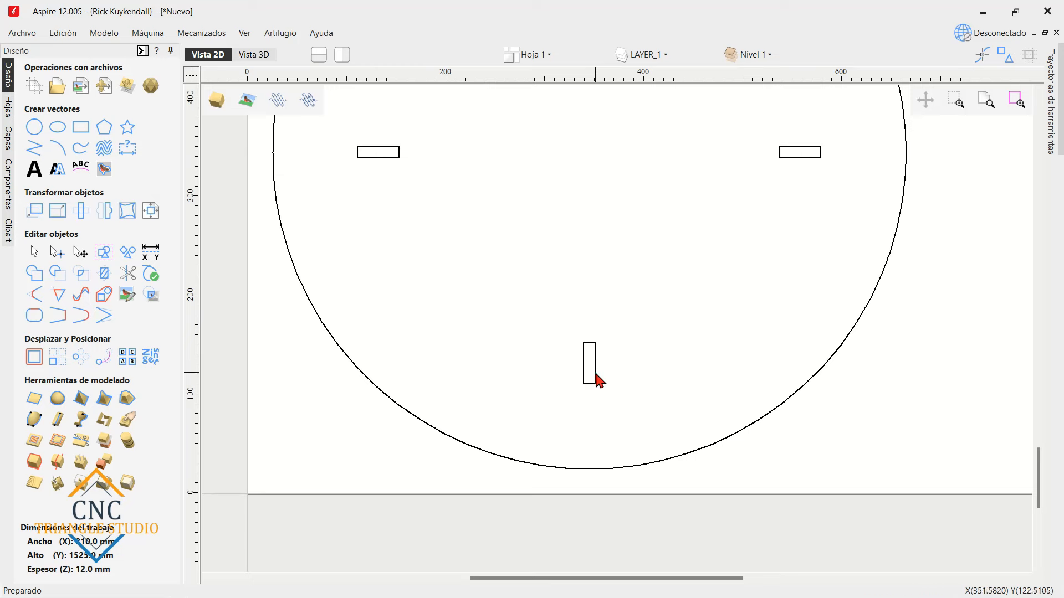
- Show the toolpath operations pane, keep it docked open, and bring the parts on Hoja 2 into view
left_click(1048, 65)
left_click(1035, 51)
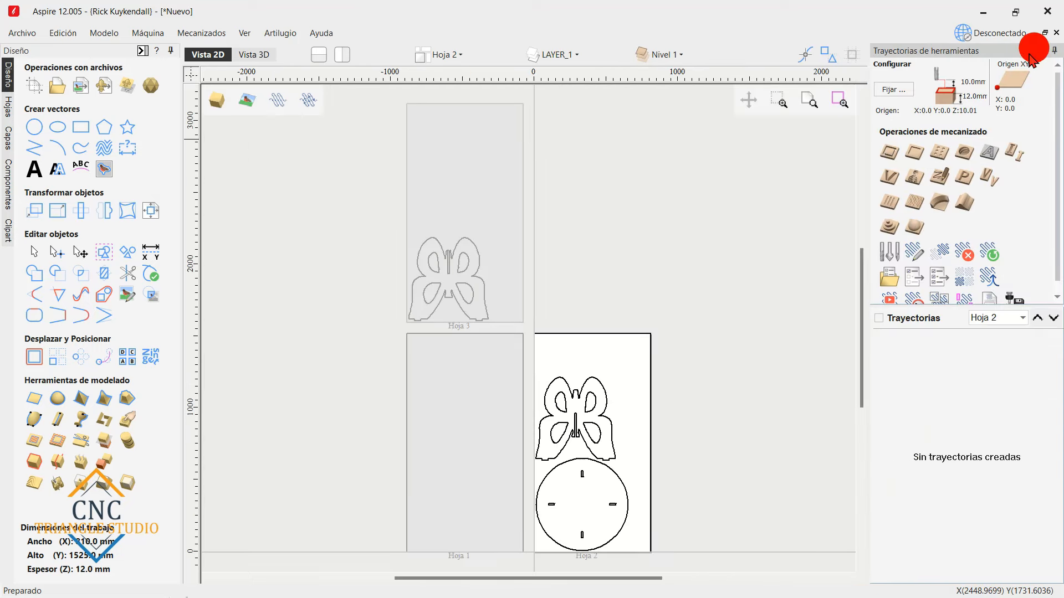
scroll(660, 147, "down", 1)
scroll(440, 294, "up", 1)
scroll(619, 372, "up", 2)
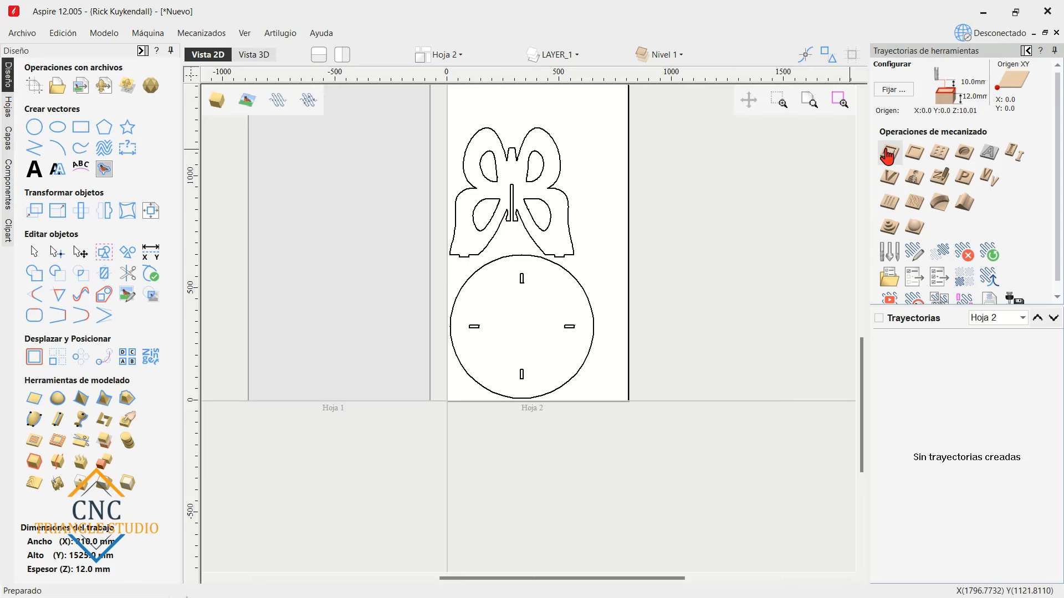
- Switch to CNC Simulator Pro and examine the router table simulation cutting the parts from the MDF workpiece
key("alt+Tab")
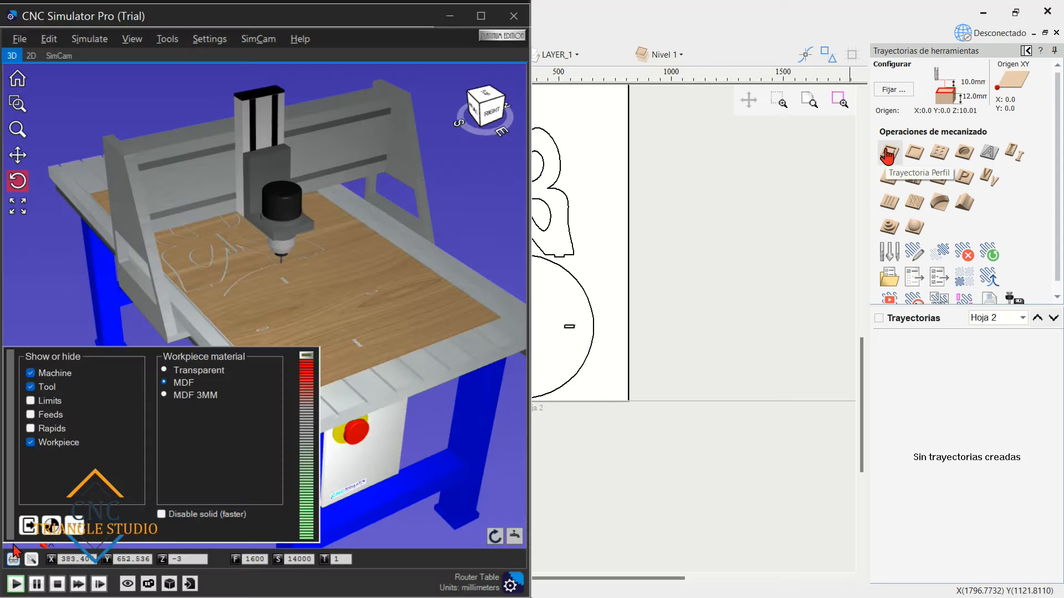
scroll(613, 164, "up", 3)
left_click(99, 490)
left_click_drag(99, 490, 267, 328)
scroll(173, 398, "down", 3)
scroll(267, 328, "up", 6)
scroll(267, 326, "down", 5)
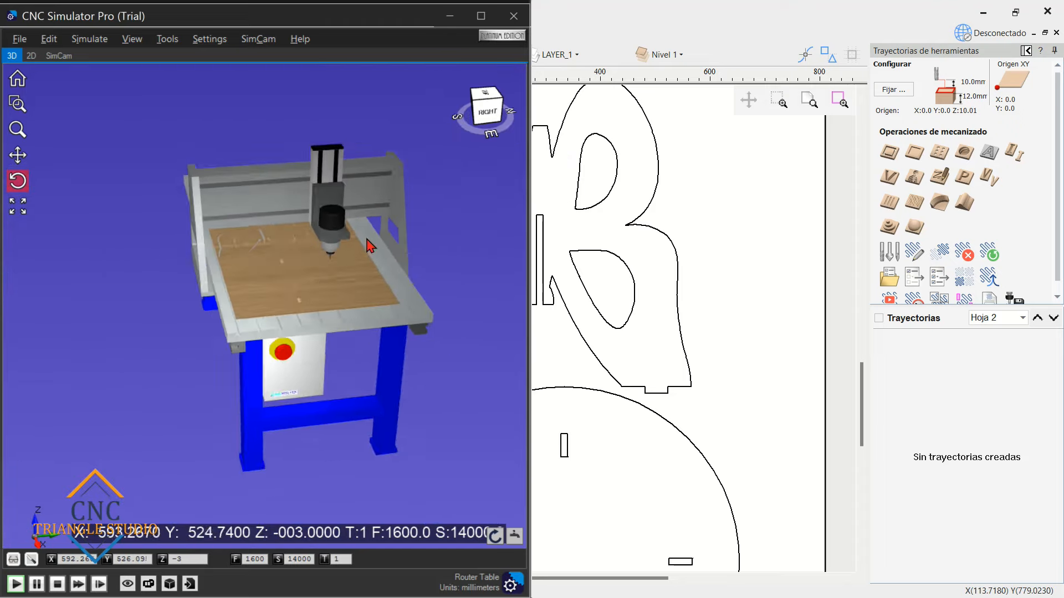
scroll(367, 239, "up", 5)
scroll(549, 161, "down", 5)
scroll(551, 368, "up", 4)
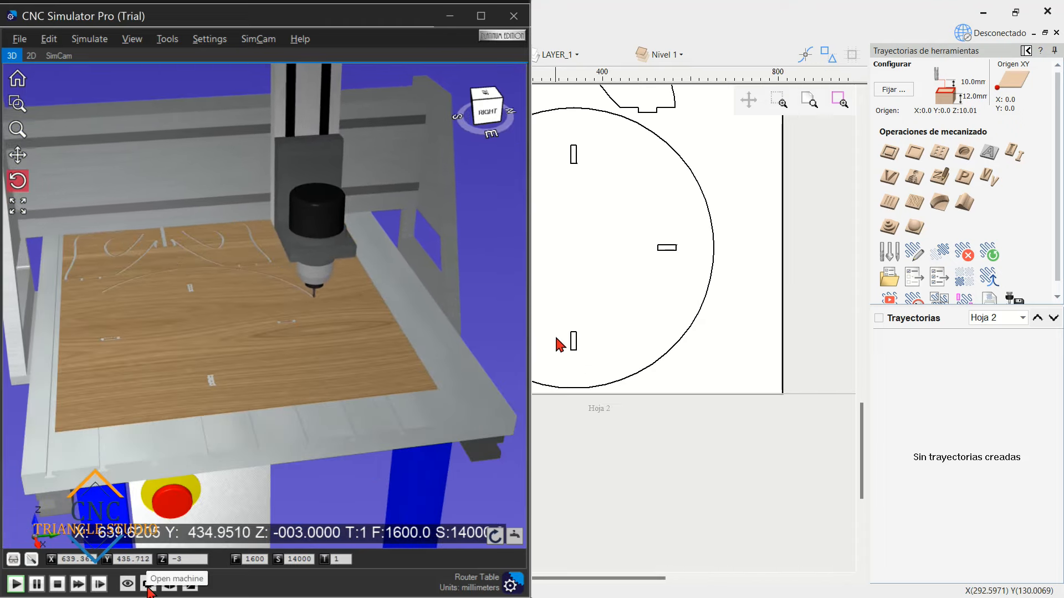
scroll(549, 193, "down", 3)
scroll(548, 188, "up", 3)
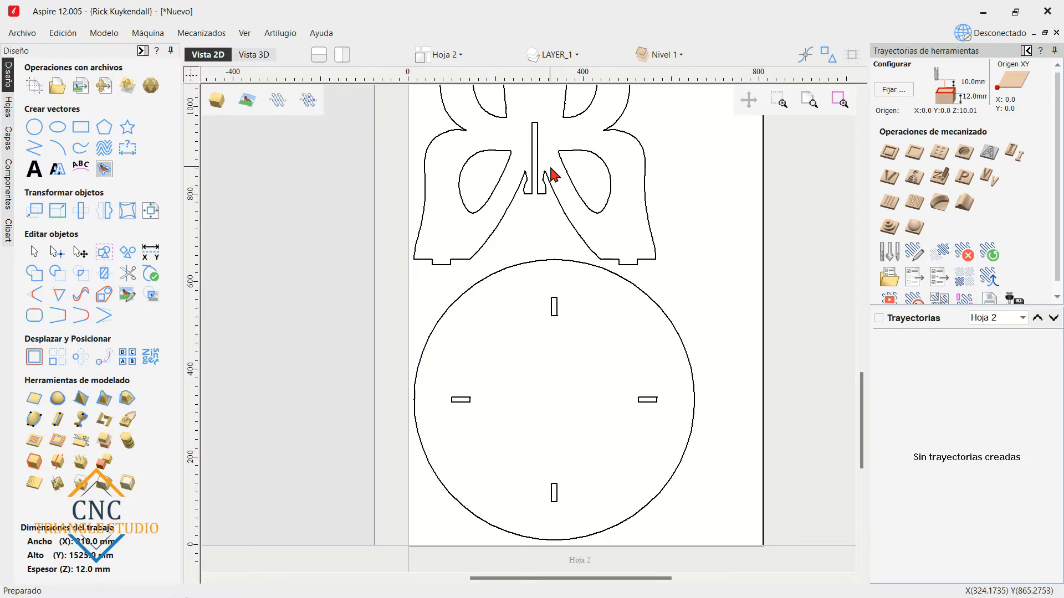
- Place a 6 mm circle beneath the edge beside the butterfly's left foot tab on Hoja 2 and nudge it down
scroll(551, 174, "up", 2)
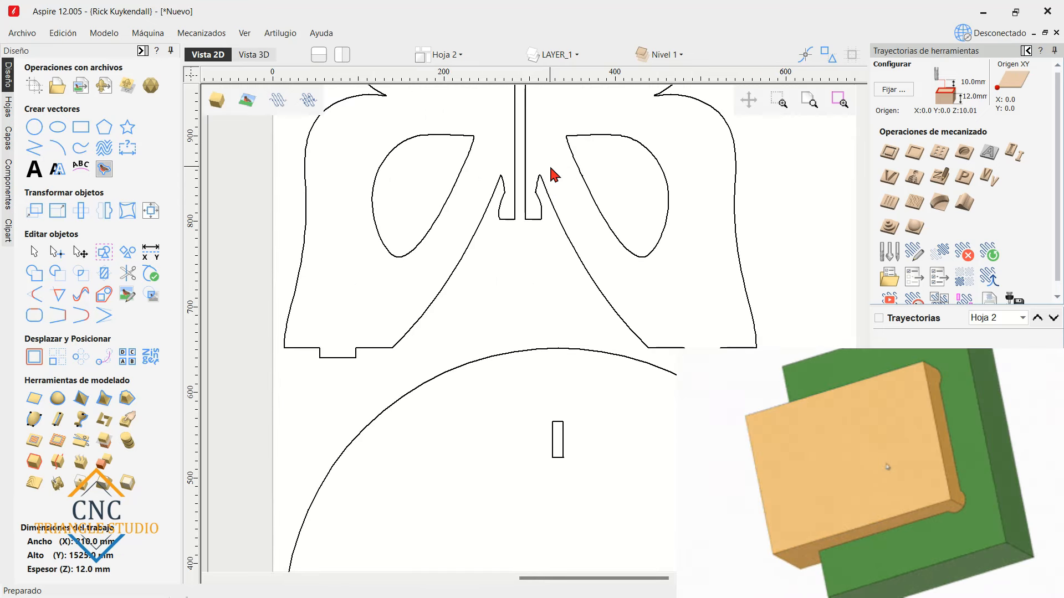
scroll(238, 341, "up", 1)
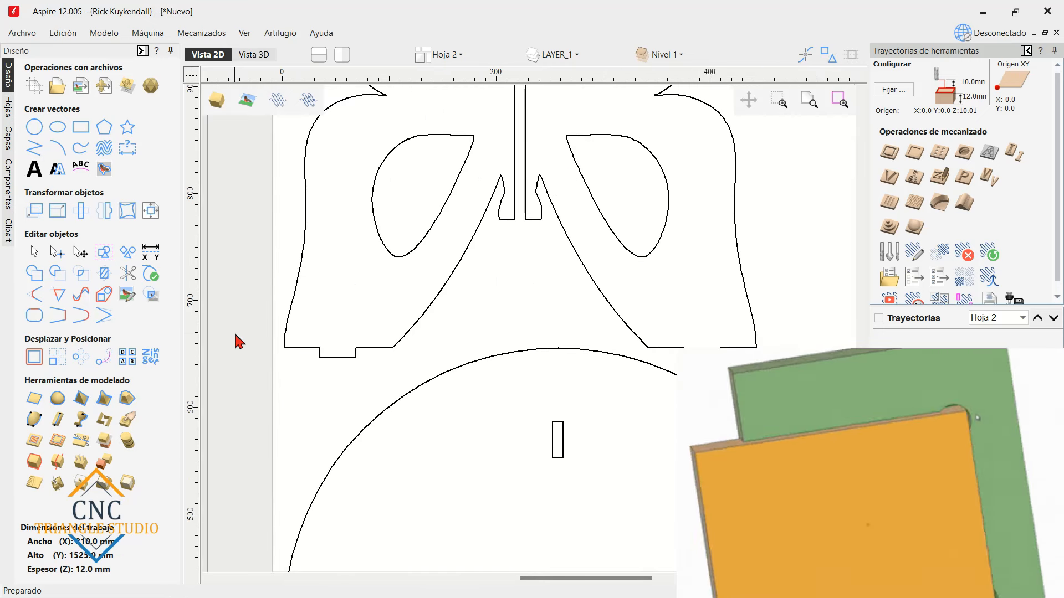
scroll(238, 340, "up", 2)
left_click(417, 464)
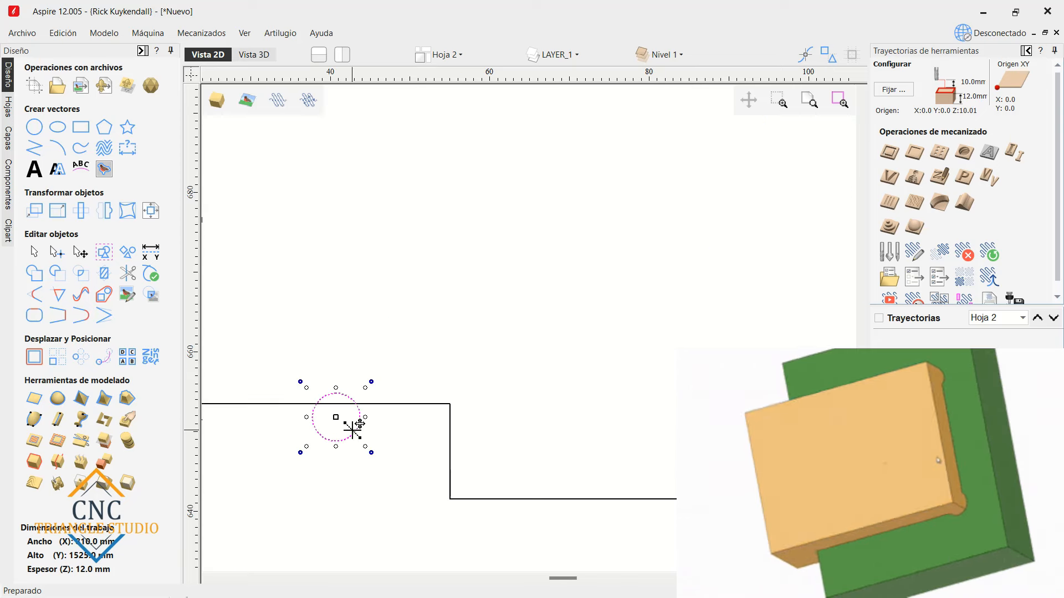
key("Down")
key("Down")
key("Down")
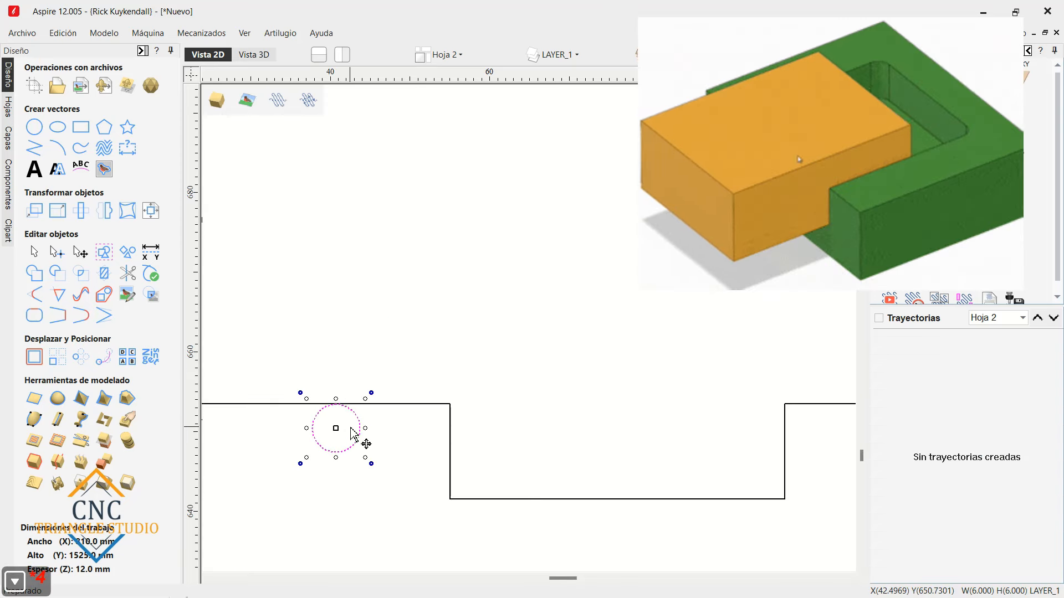
scroll(351, 429, "up", 1)
key("Down")
- Nudge the 6 mm circle along the foot's edge into the inner corner beside the tab
key("Right")
key("Right")
key("Right")
key("Right")
key("Right")
key("Right")
key("Right")
key("Right")
key("Right")
key("Right")
key("Right")
key("Right")
key("Right")
key("Right")
key("Right")
key("Right")
key("Right")
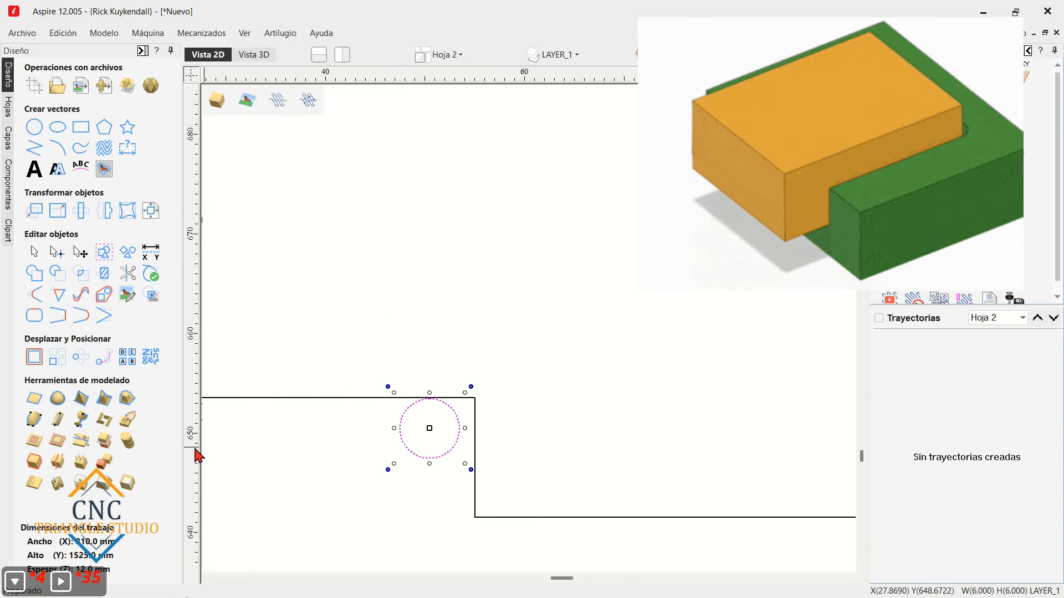
key("Right")
key("Right")
key("Right")
key("Right")
key("Right")
key("Right")
key("Right")
key("Right")
- Examine how the 6 mm circle fits the tab's inner corner and delete the circle
scroll(438, 402, "up", 2)
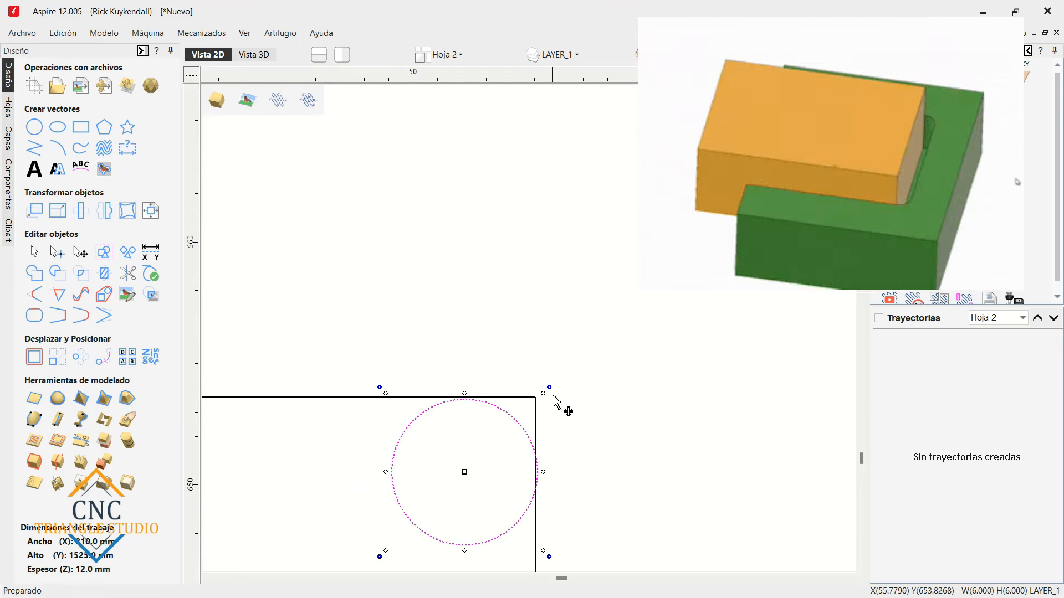
scroll(465, 379, "down", 2)
scroll(457, 382, "down", 3)
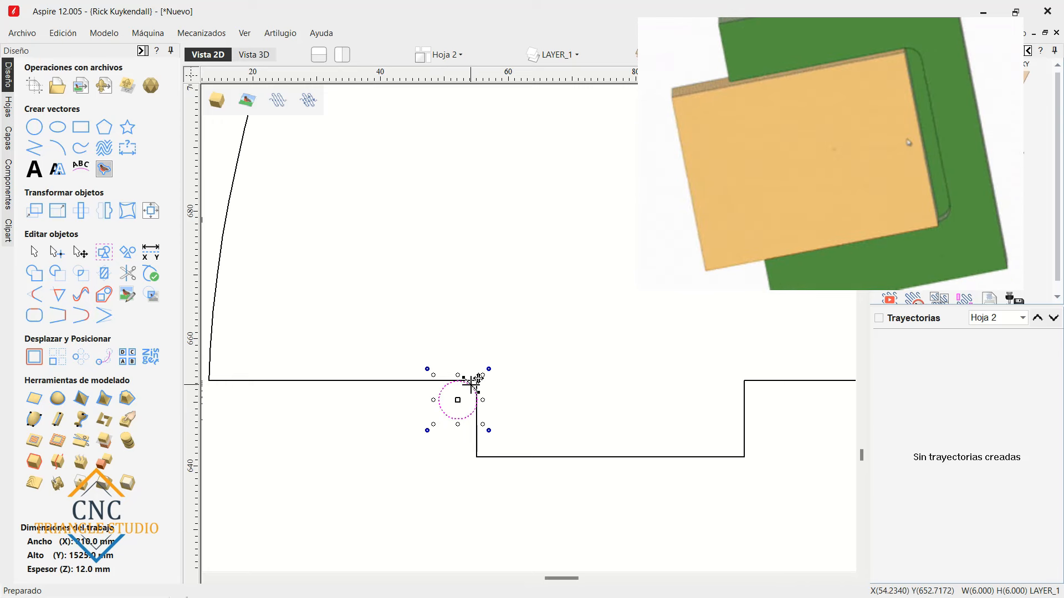
scroll(477, 378, "up", 3)
scroll(479, 379, "up", 3)
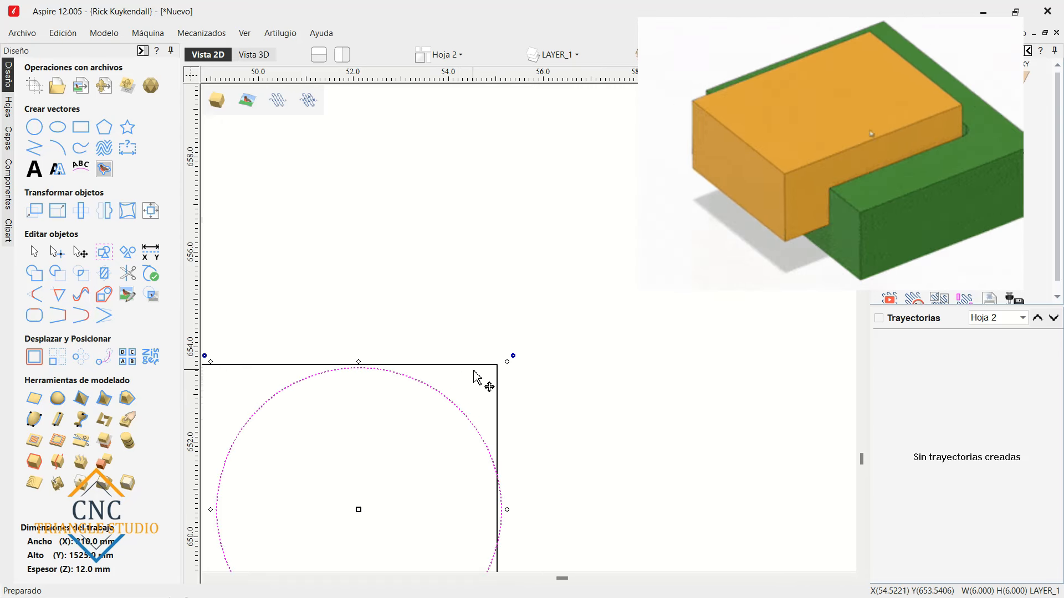
scroll(477, 378, "down", 2)
key("Delete")
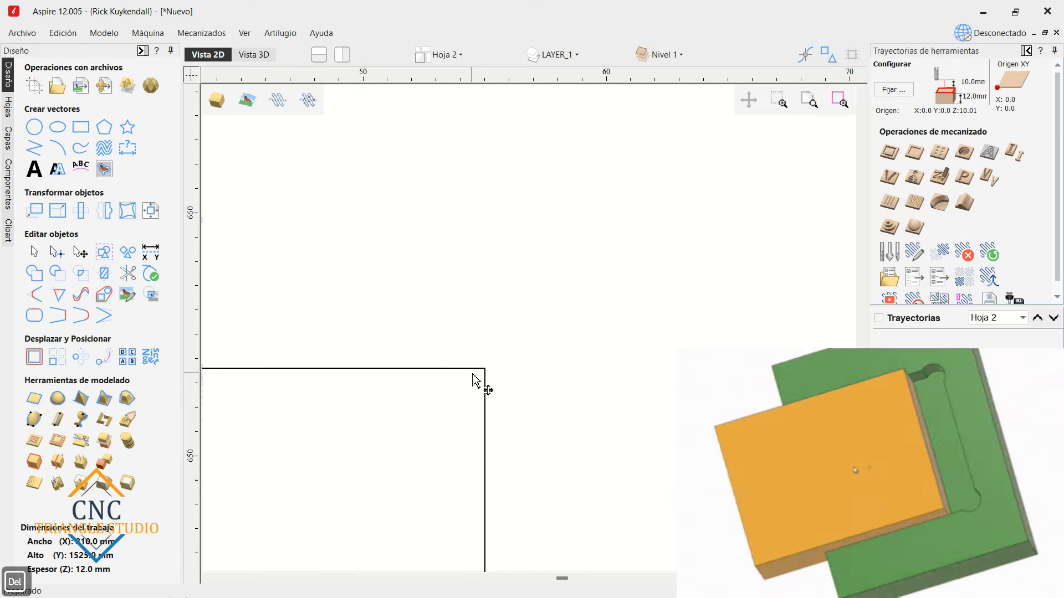
- Create "Cabeza Femur" fillets with a 3.6 mm radius at both inner corners of the butterfly's left foot tab
scroll(473, 375, "down", 8)
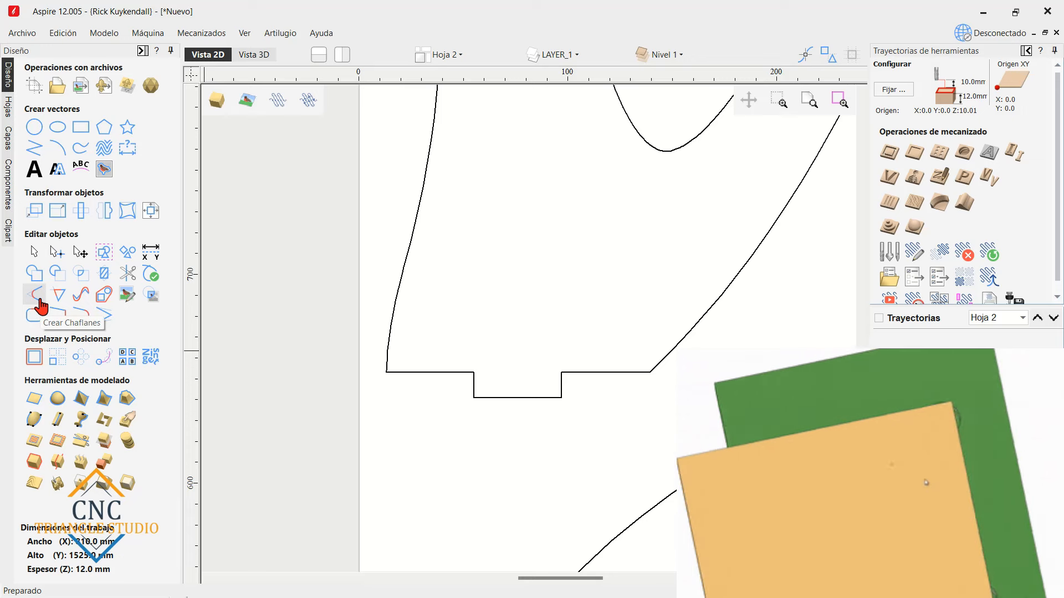
left_click(36, 295)
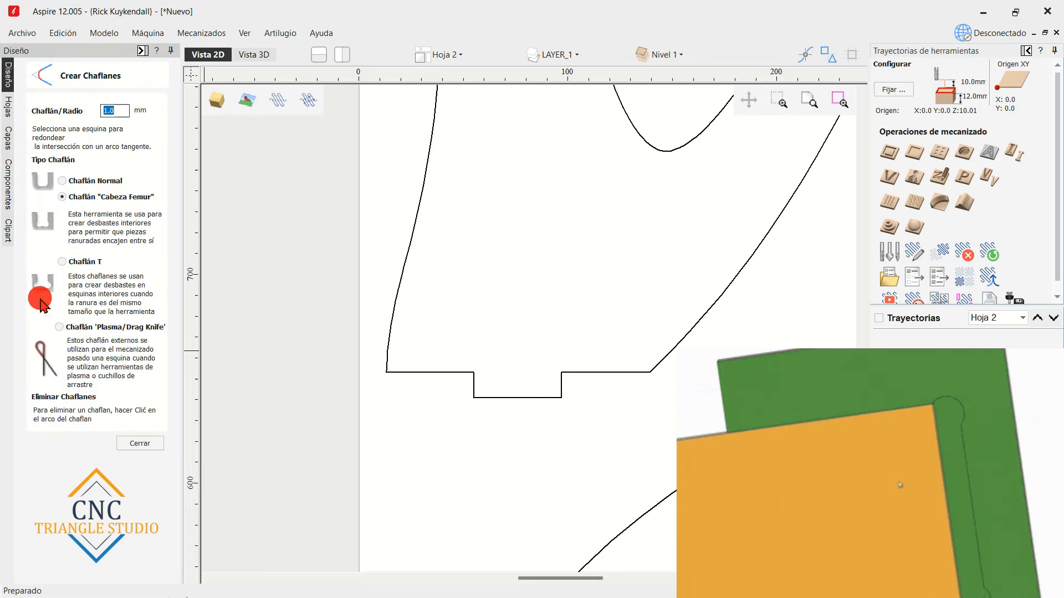
left_click(86, 198)
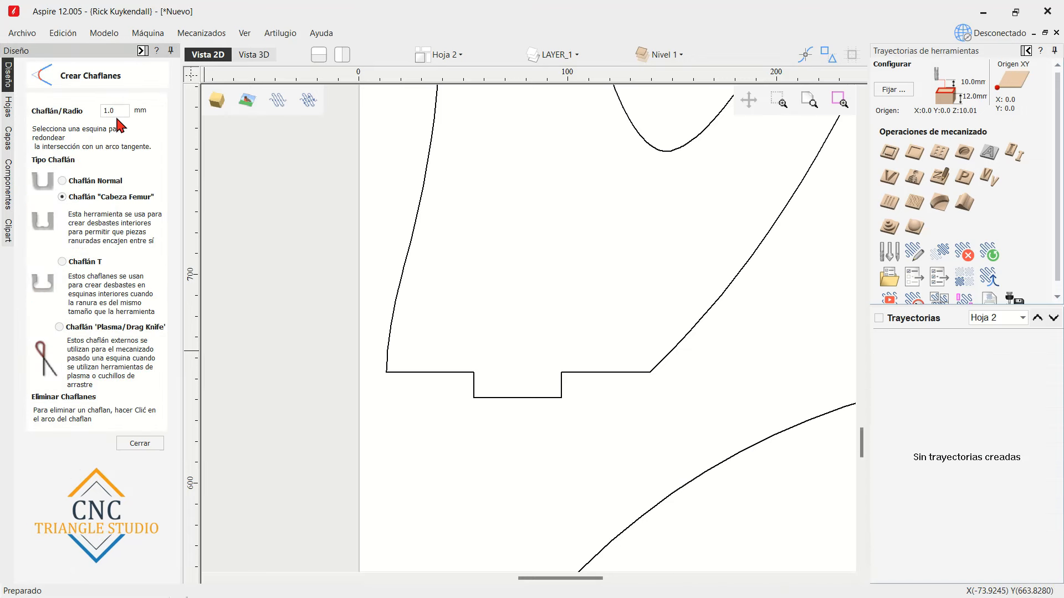
left_click_drag(116, 112, 91, 110)
scroll(439, 369, "up", 2)
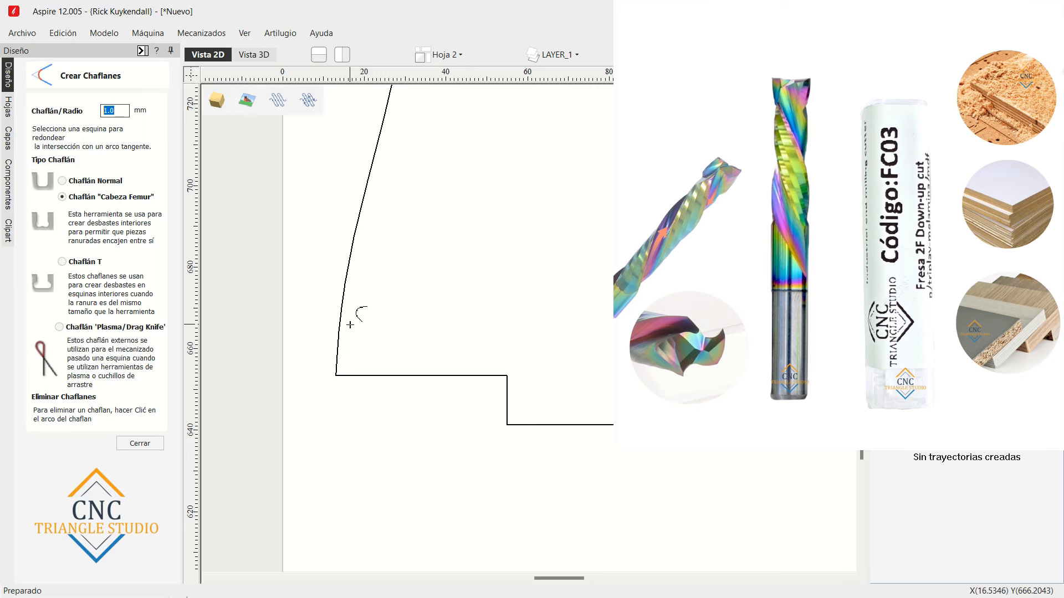
type("3.6")
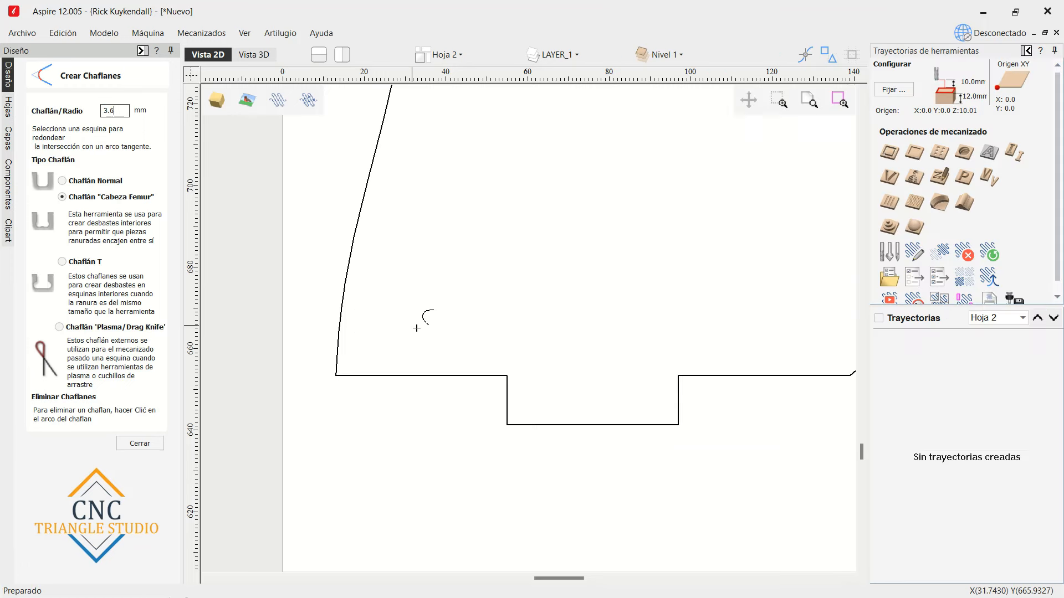
left_click(504, 375)
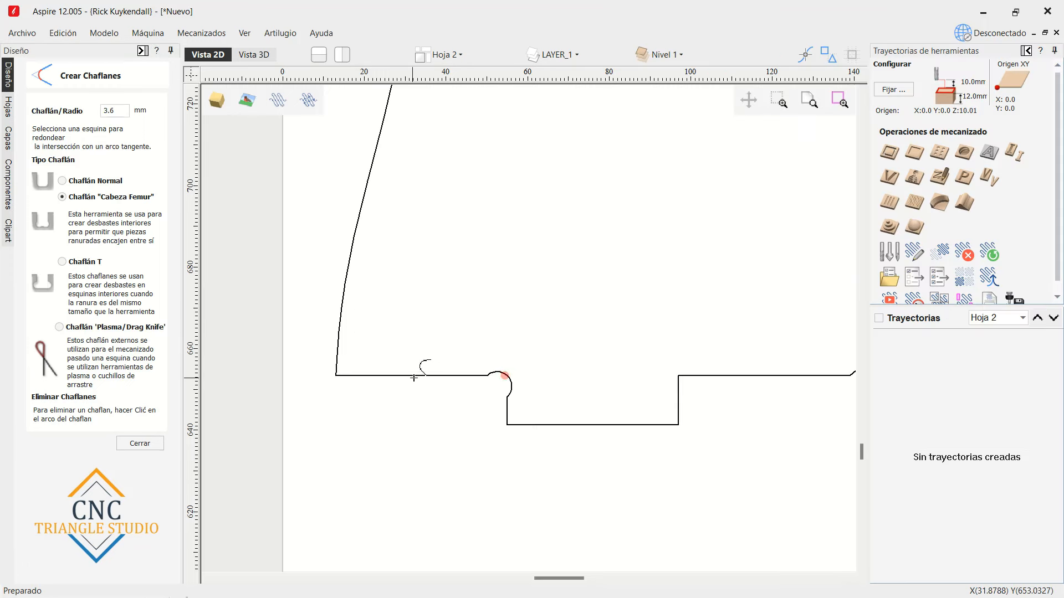
scroll(420, 373, "down", 1)
left_click(625, 375)
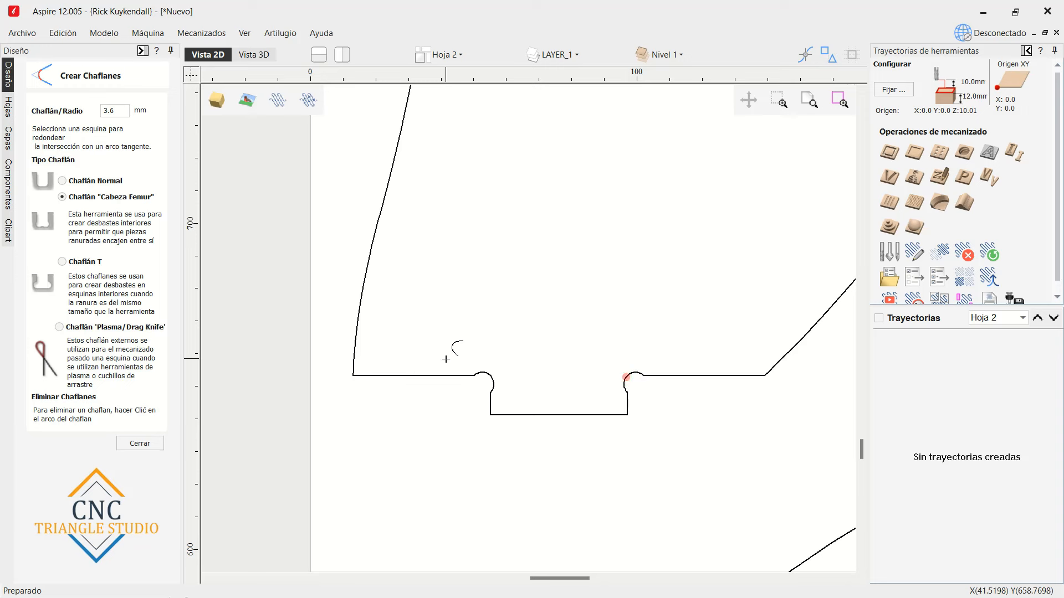
scroll(454, 410, "up", 2)
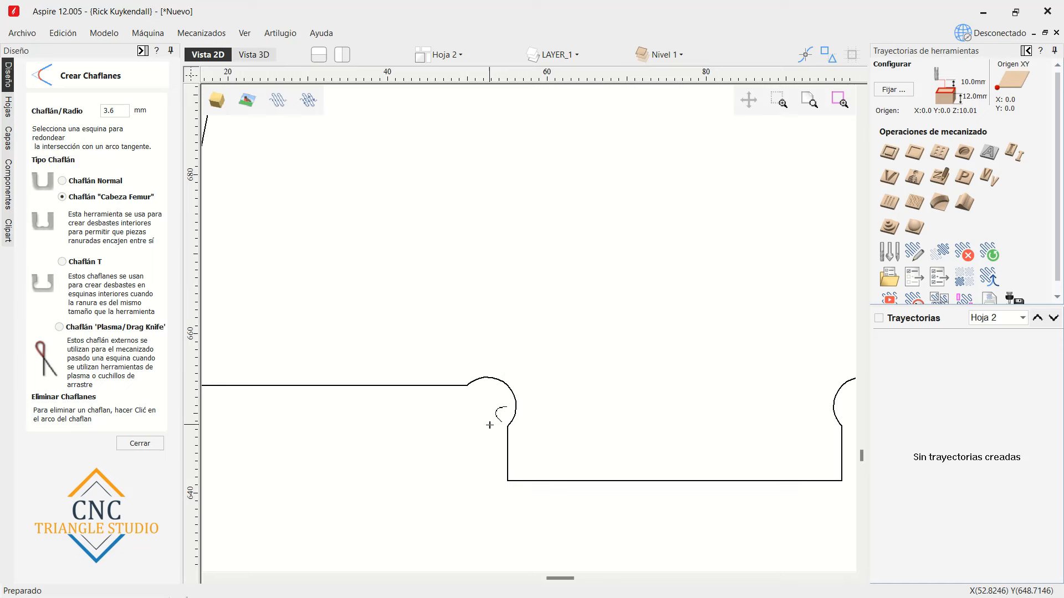
- Create 3.6 mm "Cabeza Femur" fillets at both inner corners of the butterfly's right foot tab on Hoja 2
scroll(487, 387, "down", 10)
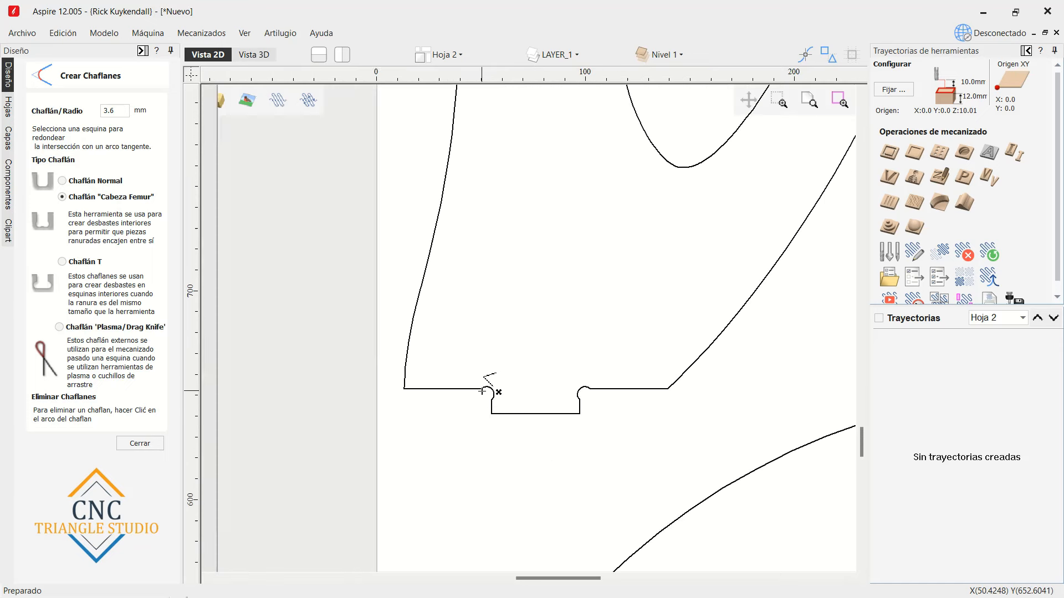
scroll(579, 410, "up", 3)
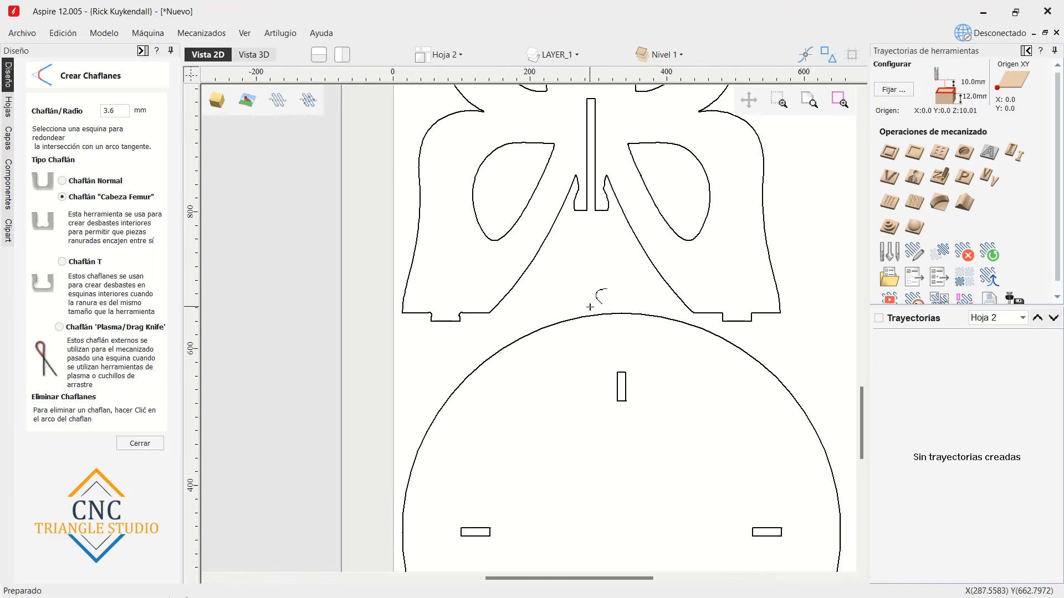
scroll(592, 306, "up", 4)
left_click(725, 321)
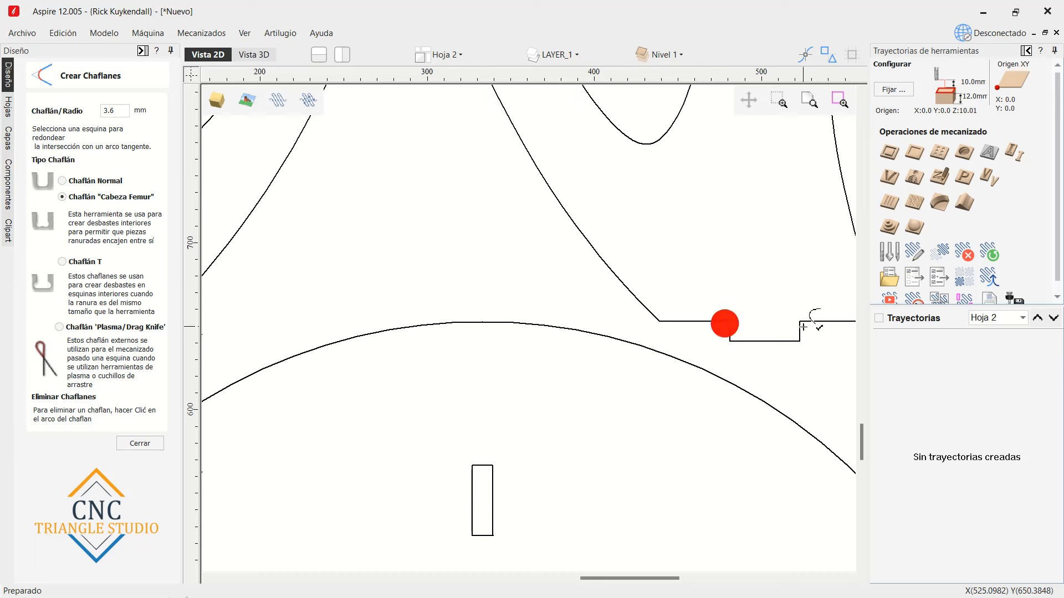
left_click(799, 325)
- Create 3.6 mm "Cabeza Femur" fillets at all four corners of the round tabletop's upper vertical slot
scroll(658, 239, "down", 5)
scroll(593, 363, "up", 7)
scroll(602, 282, "down", 1)
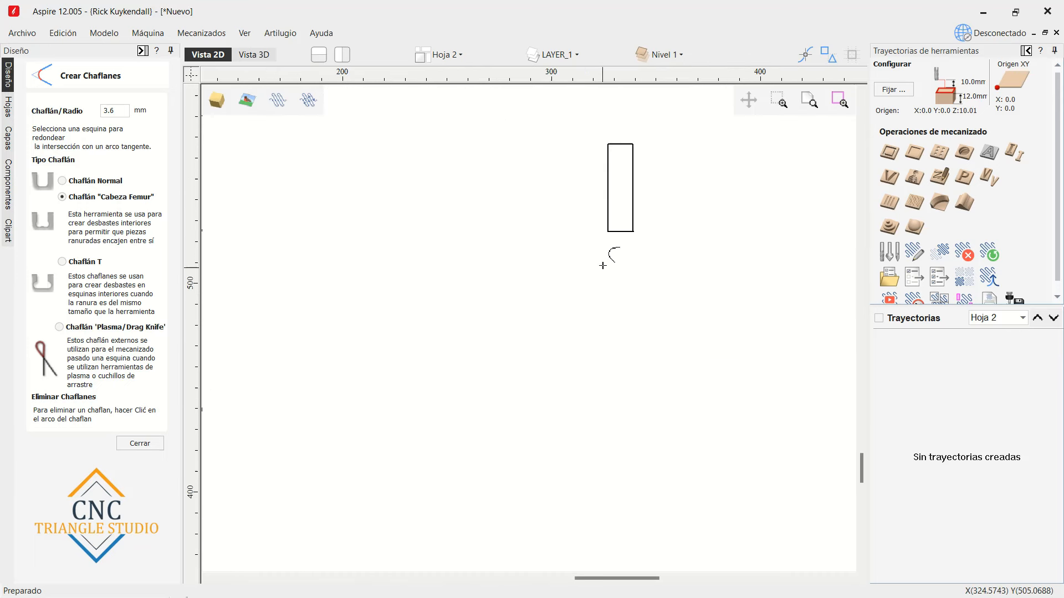
left_click(608, 235)
left_click(632, 233)
left_click(605, 143)
left_click(632, 143)
- Create 3.6 mm "Cabeza Femur" fillets at the corners of the tabletop's right horizontal slot
scroll(631, 143, "down", 5)
scroll(779, 327, "up", 5)
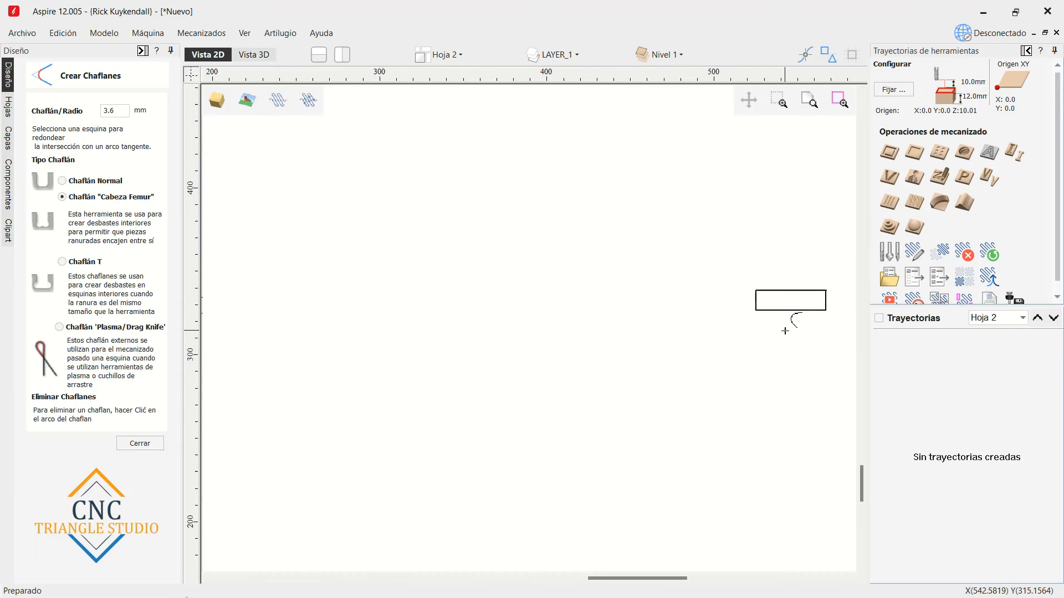
left_click(748, 303)
left_click(748, 279)
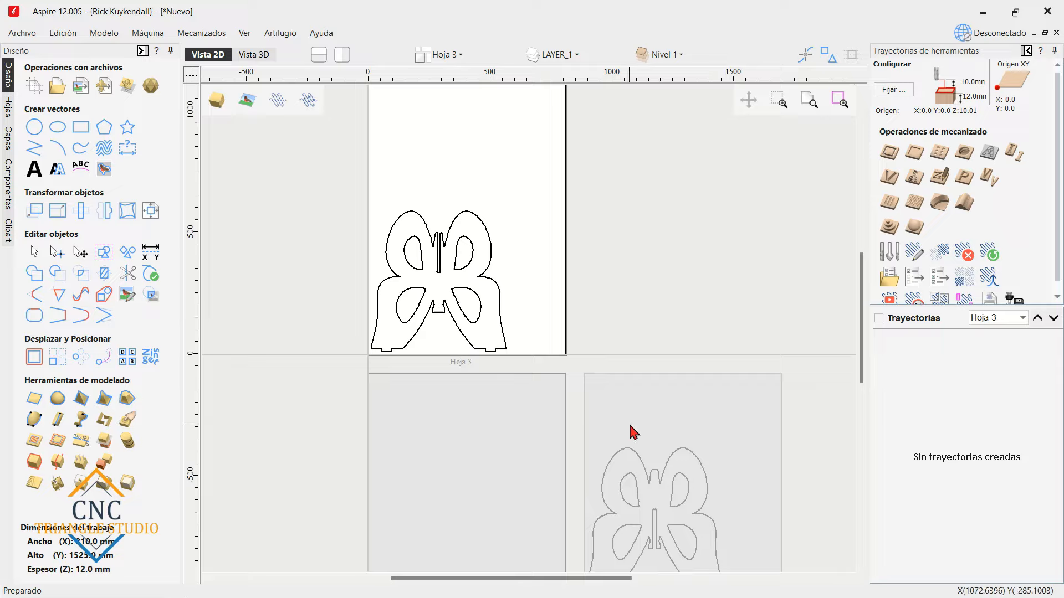
- Make Hoja 2 the active sheet and examine the filleted corners of its parts
left_click(661, 446)
scroll(517, 427, "up", 6)
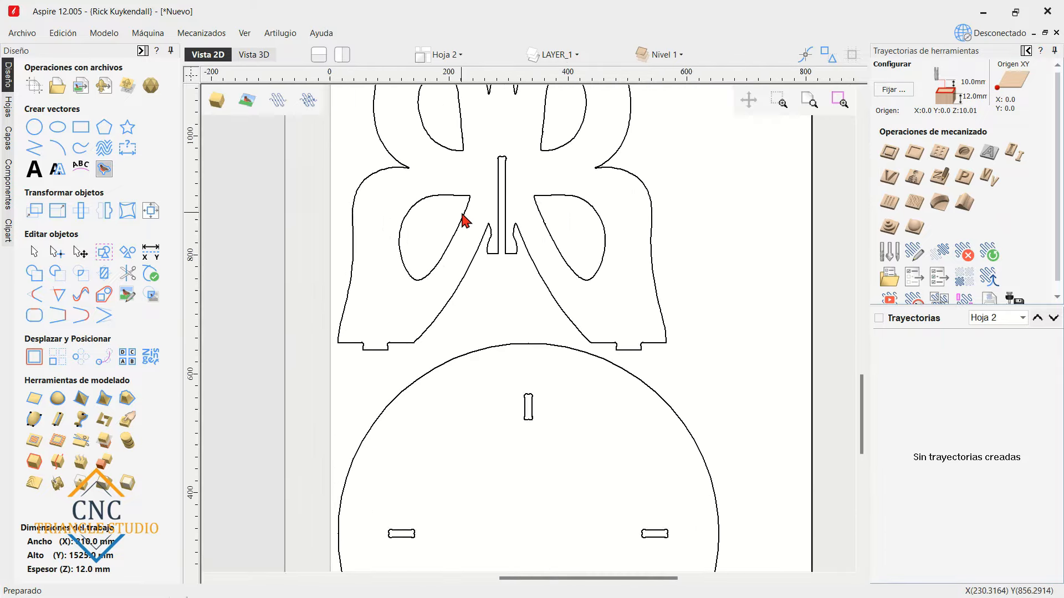
scroll(560, 126, "down", 5)
scroll(563, 126, "up", 5)
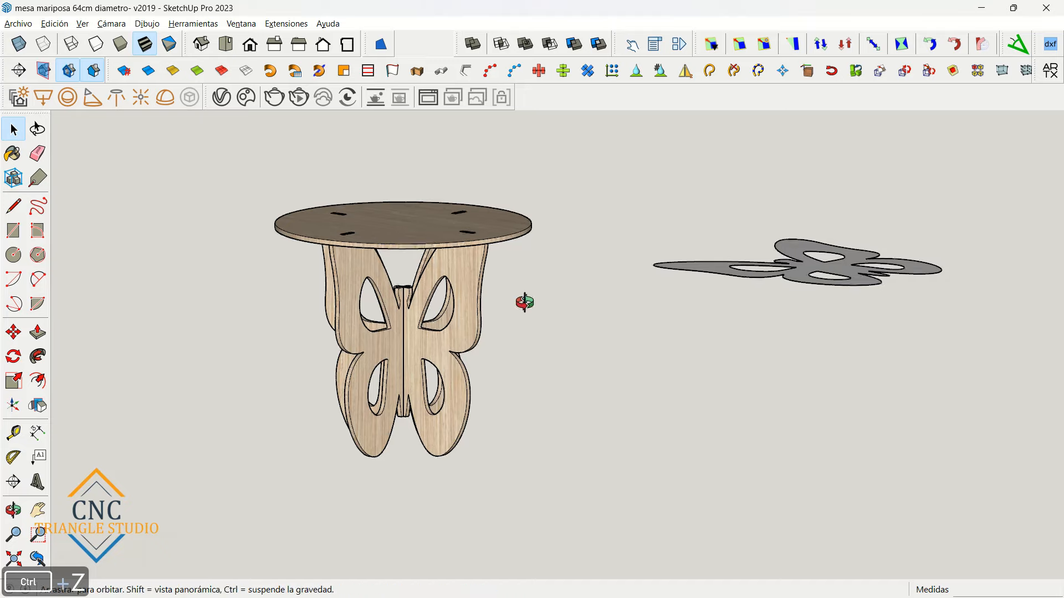
- Switch to SketchUp and examine the assembled butterfly table and its slot joints from several angles
mouse_move(526, 302)
middle_mouse_down()
mouse_move(564, 321)
mouse_move(590, 312)
middle_mouse_up()
scroll(460, 326, "up", 3)
scroll(490, 339, "up", 3)
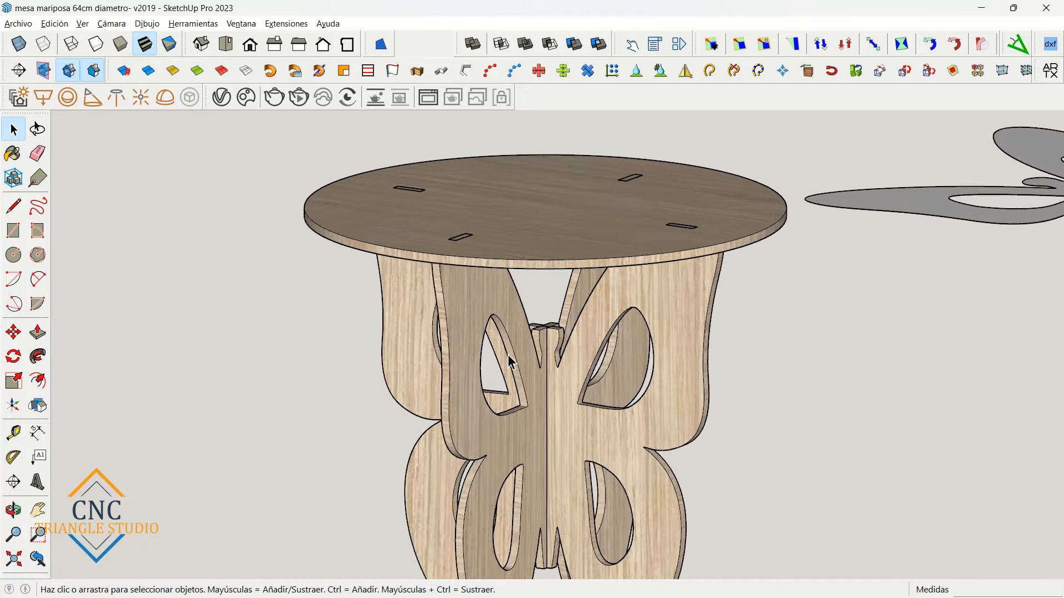
scroll(462, 332, "down", 3)
right_click(684, 432)
left_click_drag(750, 394, 625, 355)
middle_click_drag(684, 371, 599, 355)
scroll(543, 311, "up", 3)
middle_click_drag(383, 233, 443, 293)
scroll(410, 238, "down", 2)
scroll(515, 233, "down", 2)
middle_click_drag(435, 355, 465, 300)
scroll(277, 410, "up", 3)
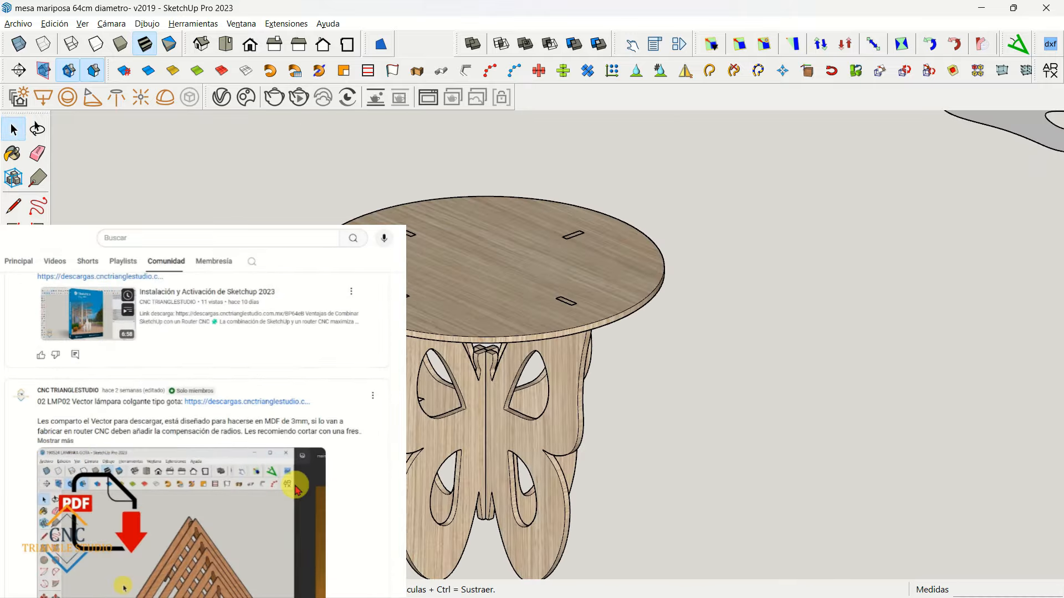
scroll(432, 369, "up", 2)
scroll(455, 343, "down", 3)
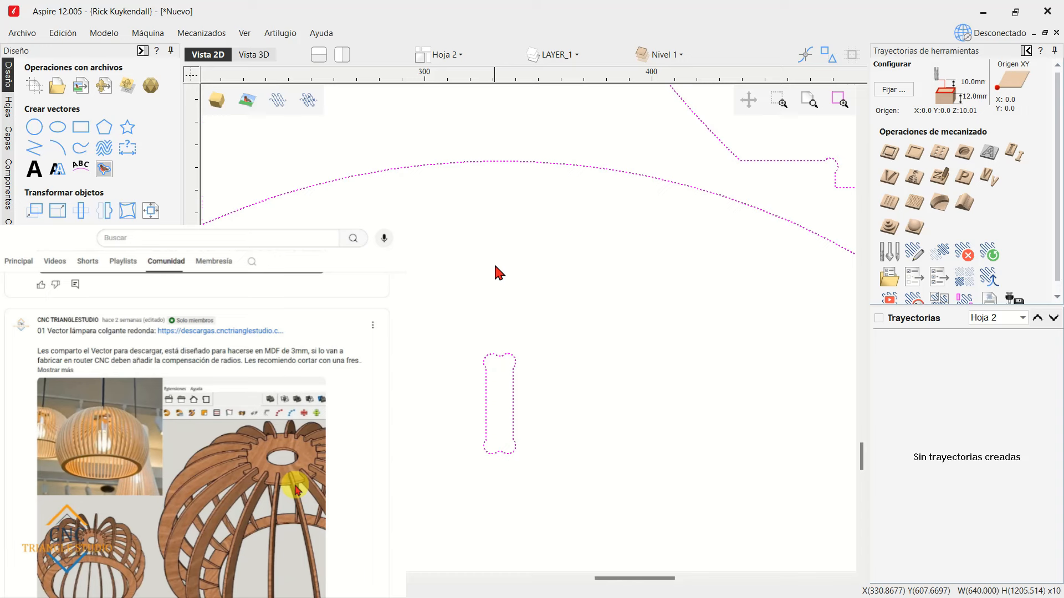
- Remove the tabletop's four slots from the vector selection on Hoja 2, keeping the butterfly and tabletop outlines selected
scroll(499, 274, "down", 5)
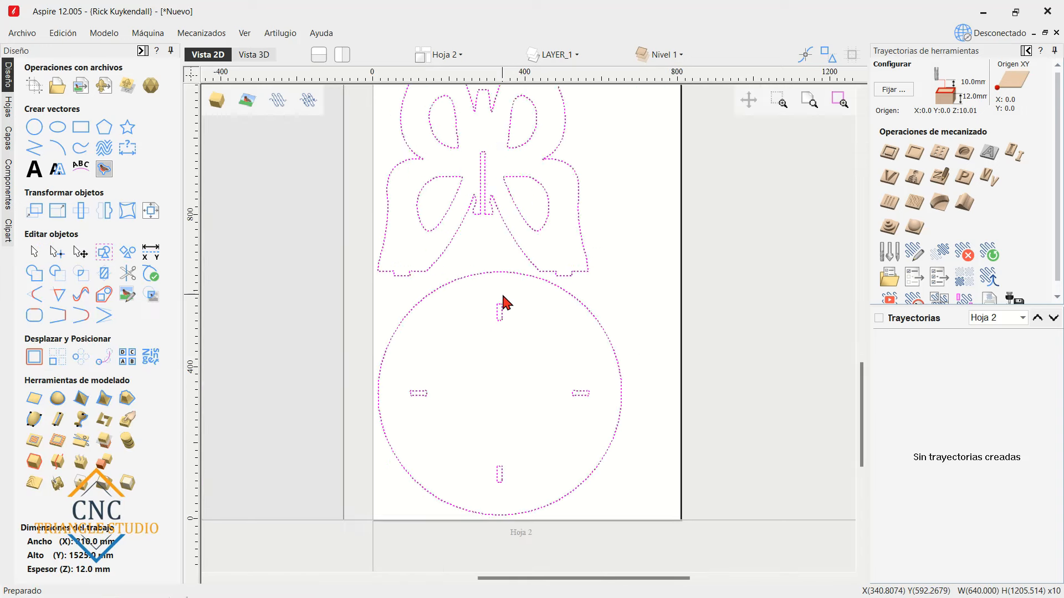
scroll(579, 380, "down", 1)
scroll(596, 429, "up", 1)
left_click_drag(623, 488, 486, 402)
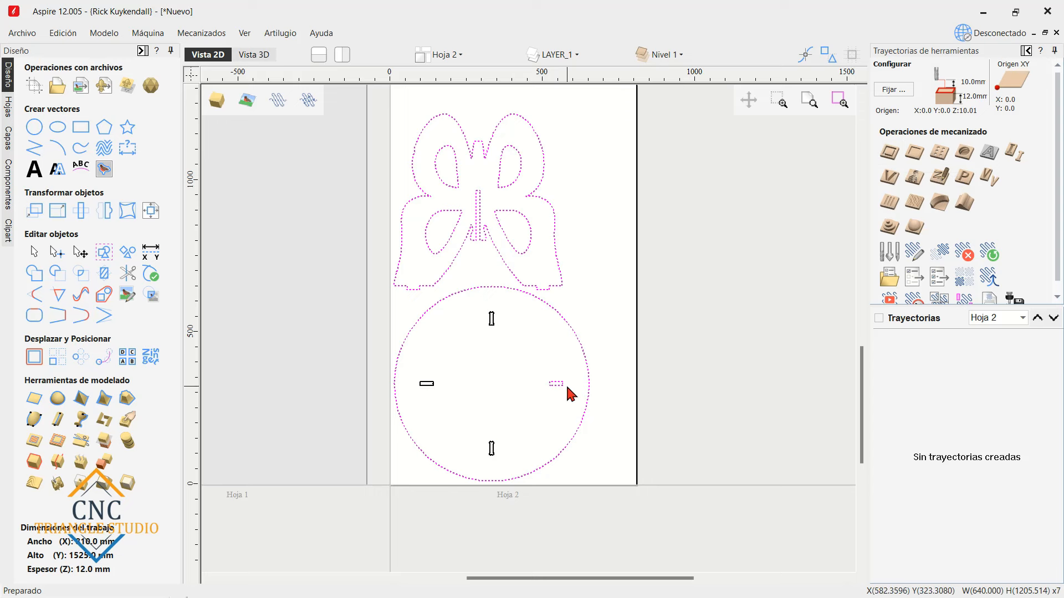
left_click_drag(567, 386, 547, 370, "shift")
- Examine the dog-bone corners of the tabletop slots and the butterfly's central slot on Hoja 2
scroll(474, 460, "up", 5)
scroll(527, 448, "up", 3)
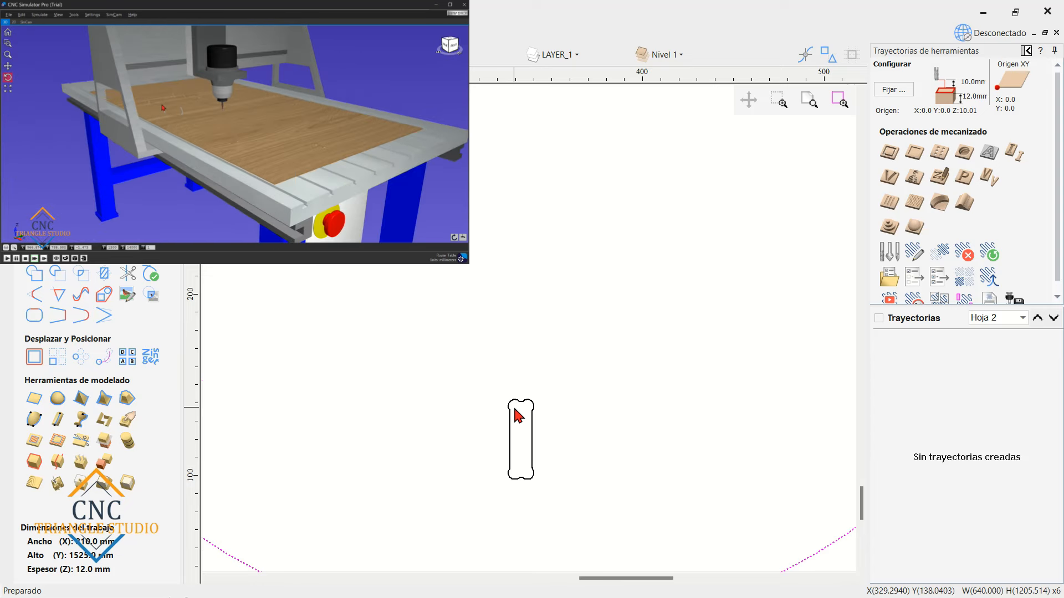
scroll(516, 415, "down", 3)
scroll(270, 230, "up", 3)
scroll(361, 264, "down", 4)
scroll(689, 241, "up", 6)
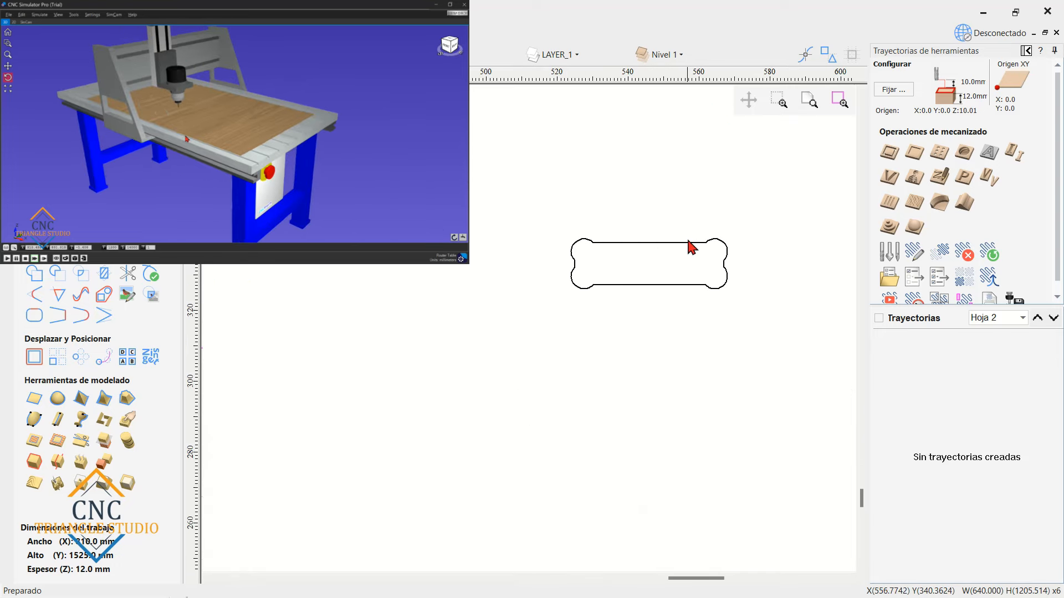
scroll(631, 338, "down", 4)
scroll(498, 243, "down", 6)
scroll(508, 254, "up", 2)
scroll(529, 356, "down", 2)
scroll(504, 161, "up", 6)
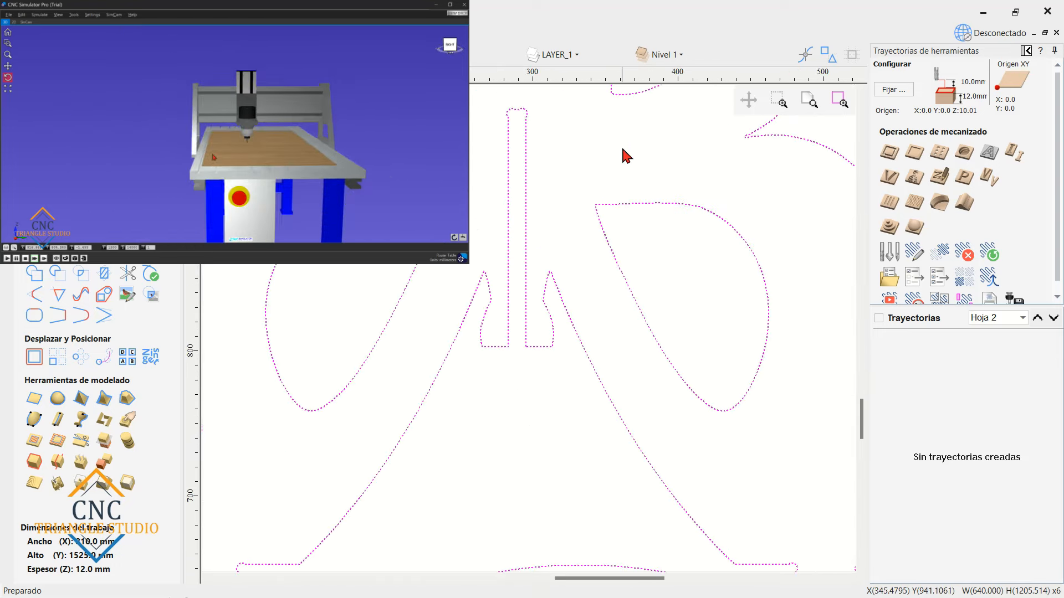
- Set up an outside 2D profile toolpath with a 13 mm final depth, the FC03 DC6MM tool and a single pass
left_click(890, 151)
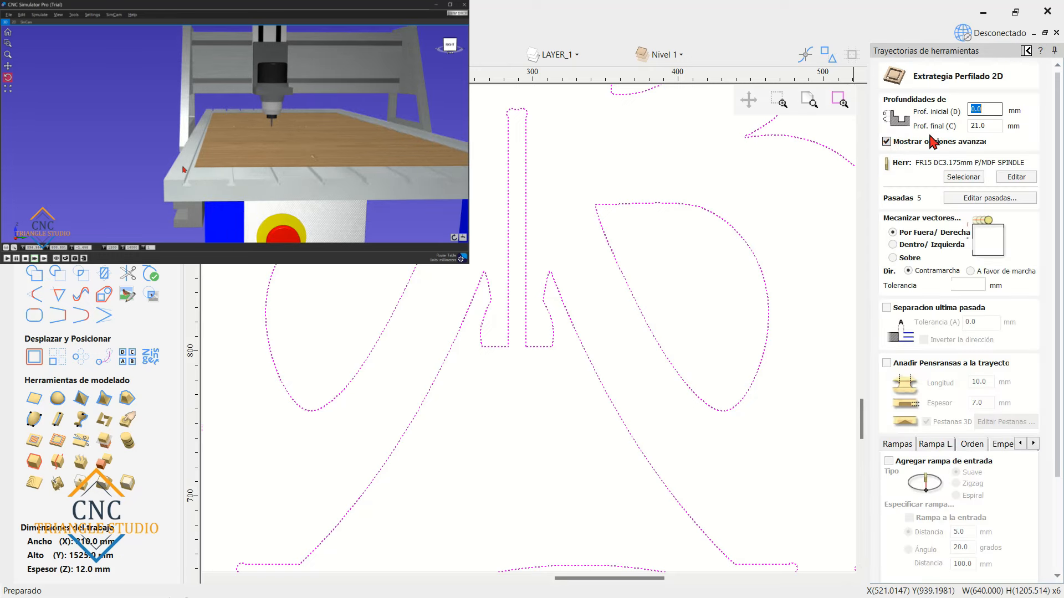
double_click(986, 125)
type("13")
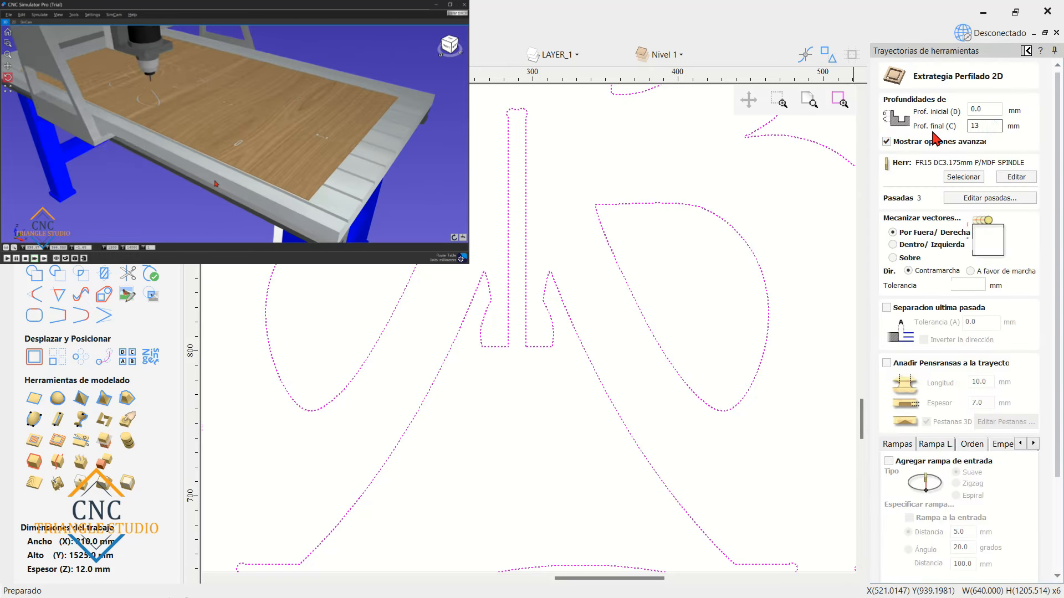
left_click(946, 177)
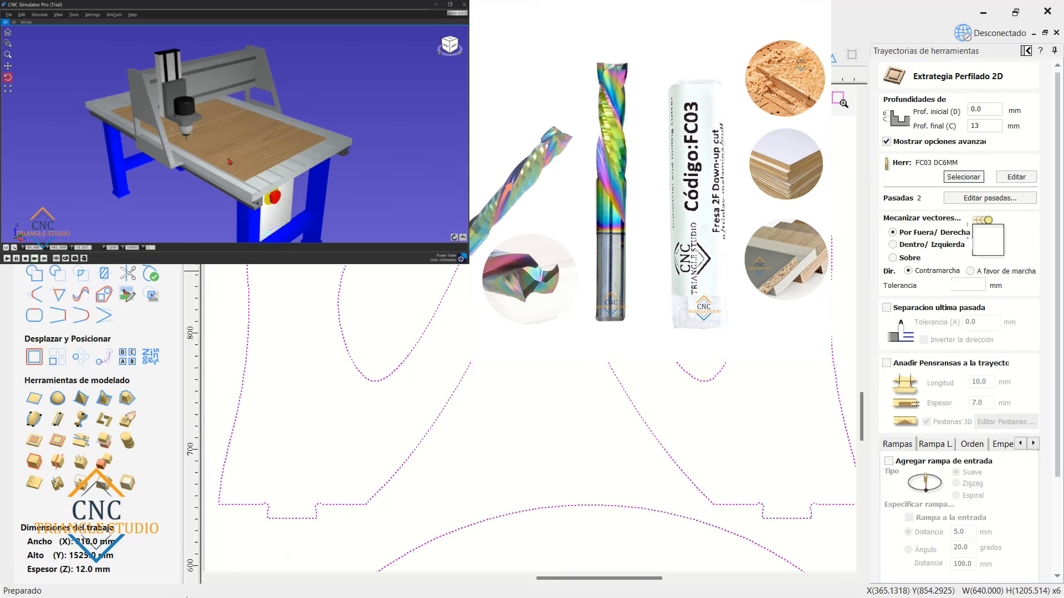
scroll(630, 253, "down", 2)
scroll(714, 260, "up", 1)
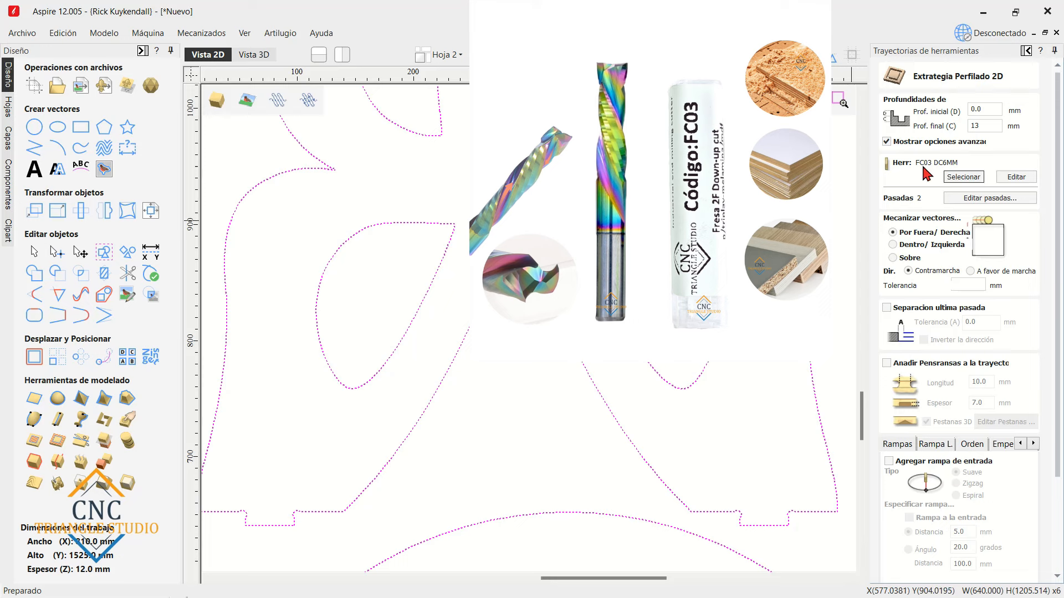
scroll(511, 276, "down", 2)
scroll(469, 317, "up", 2)
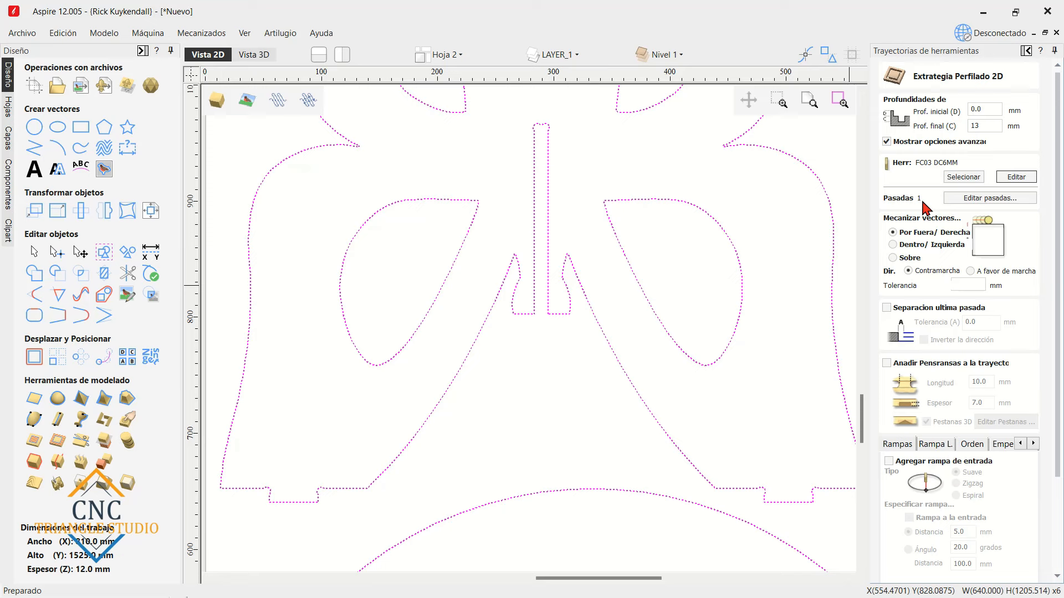
- Add a smooth (Suave) entry ramp with a distance of 55 mm to the profile toolpath
scroll(626, 299, "down", 4)
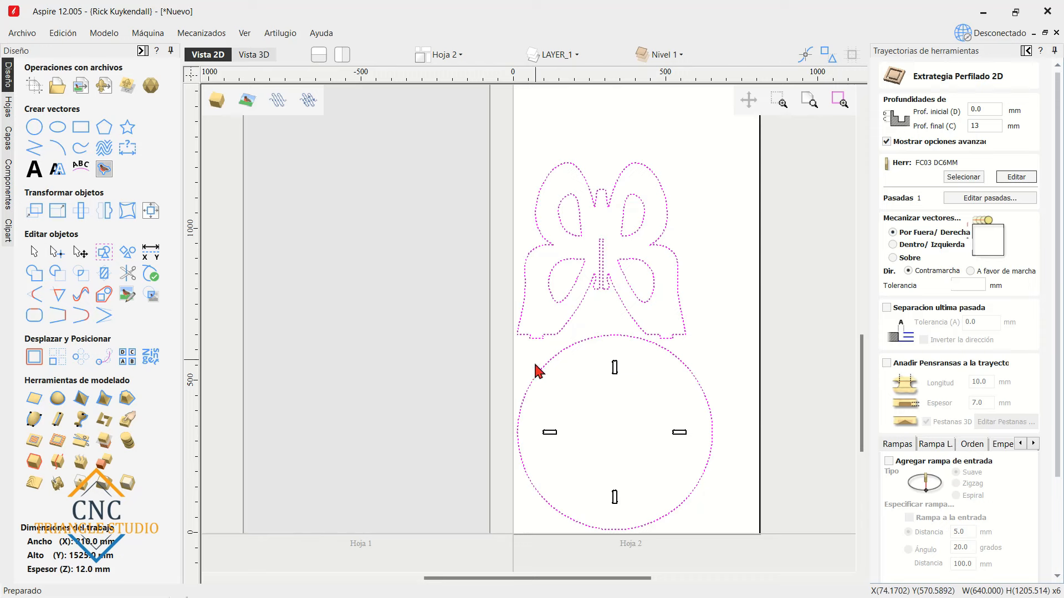
scroll(969, 333, "down", 3)
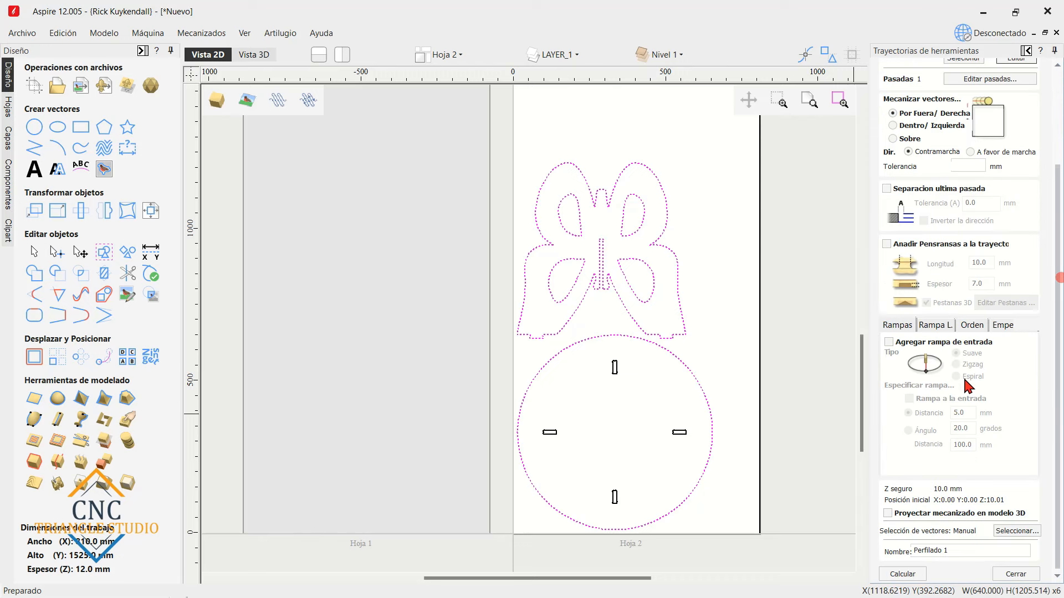
left_click(933, 344)
double_click(970, 413)
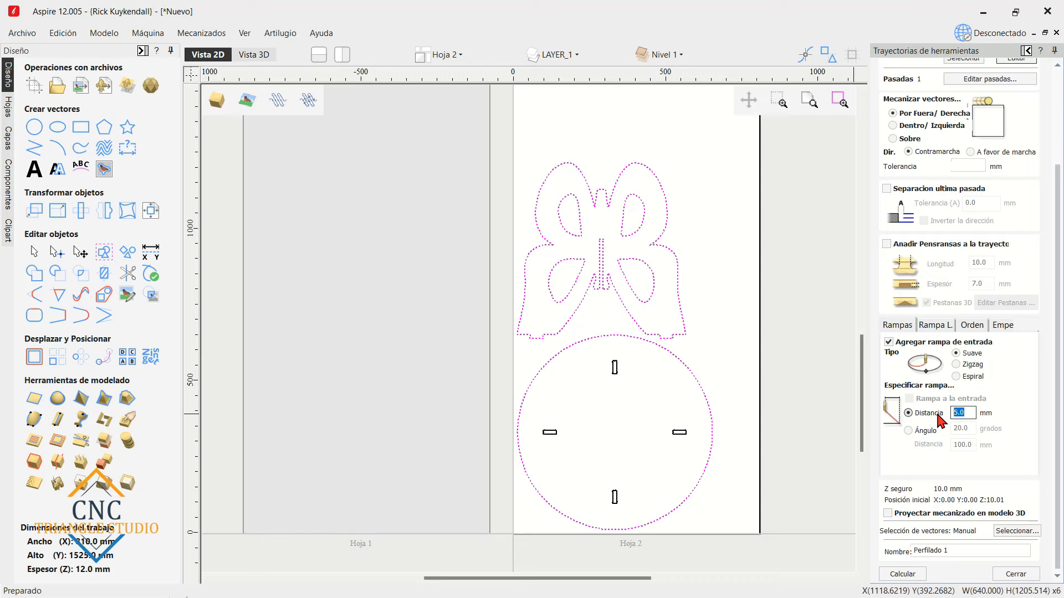
type("55")
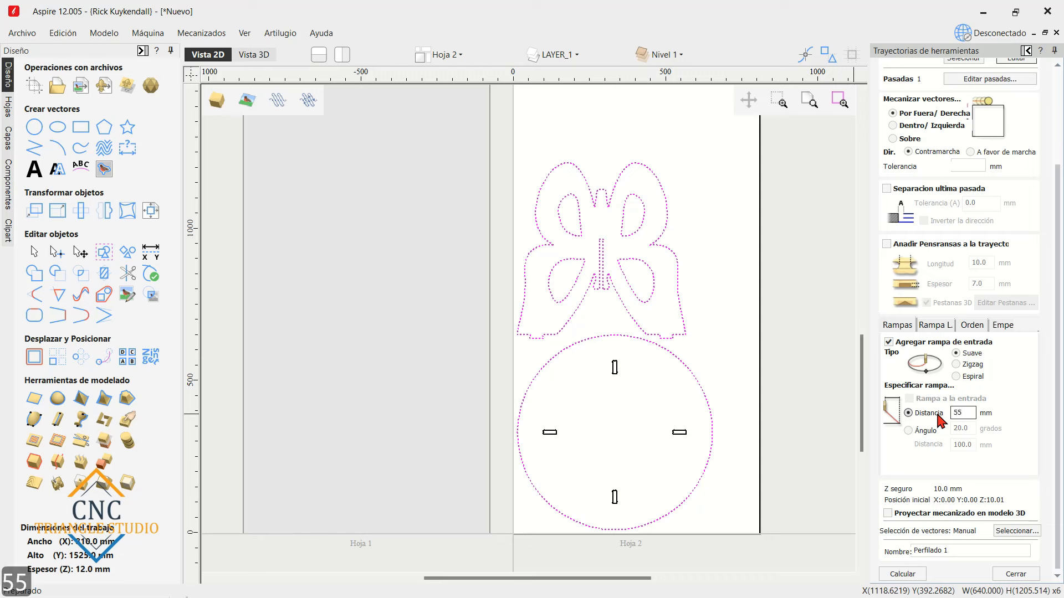
left_click_drag(1057, 420, 1049, 462)
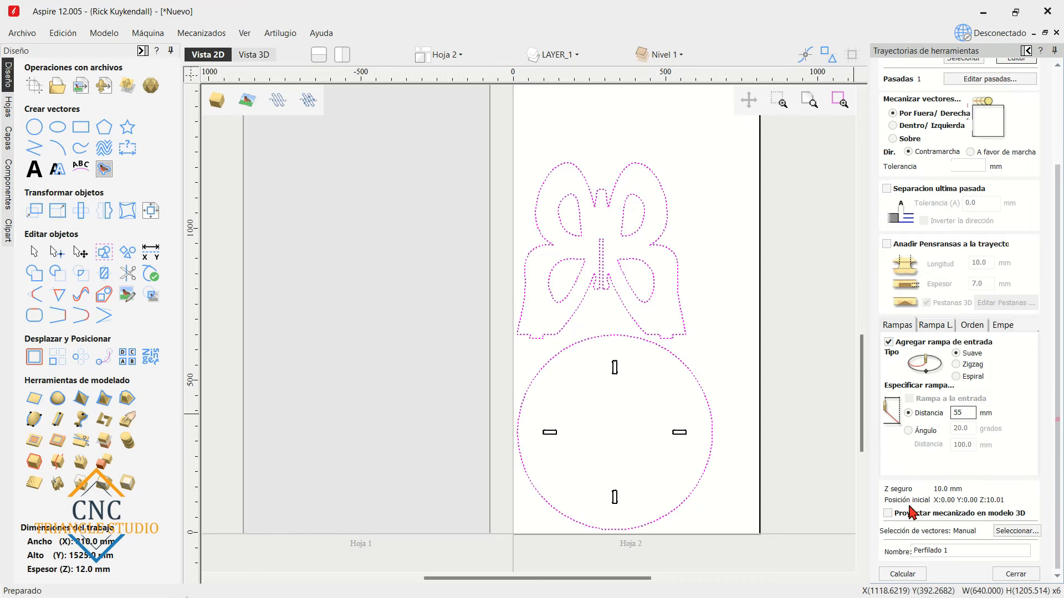
- Name the toolpath "FC03-R PERFIL EXT" and calculate it, accepting the cut through the material
left_click_drag(952, 550, 793, 539)
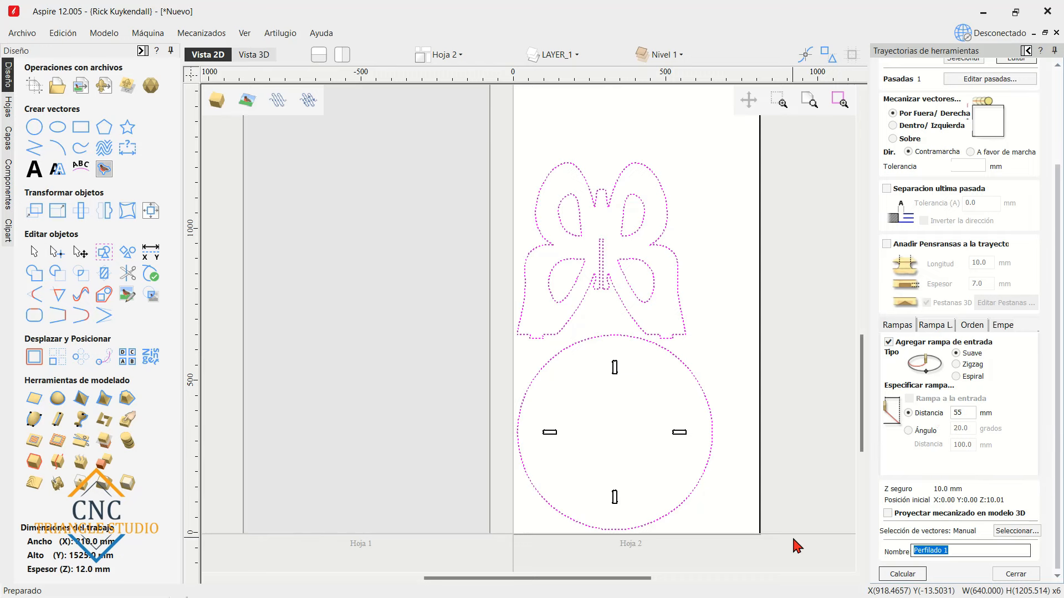
type("FC03")
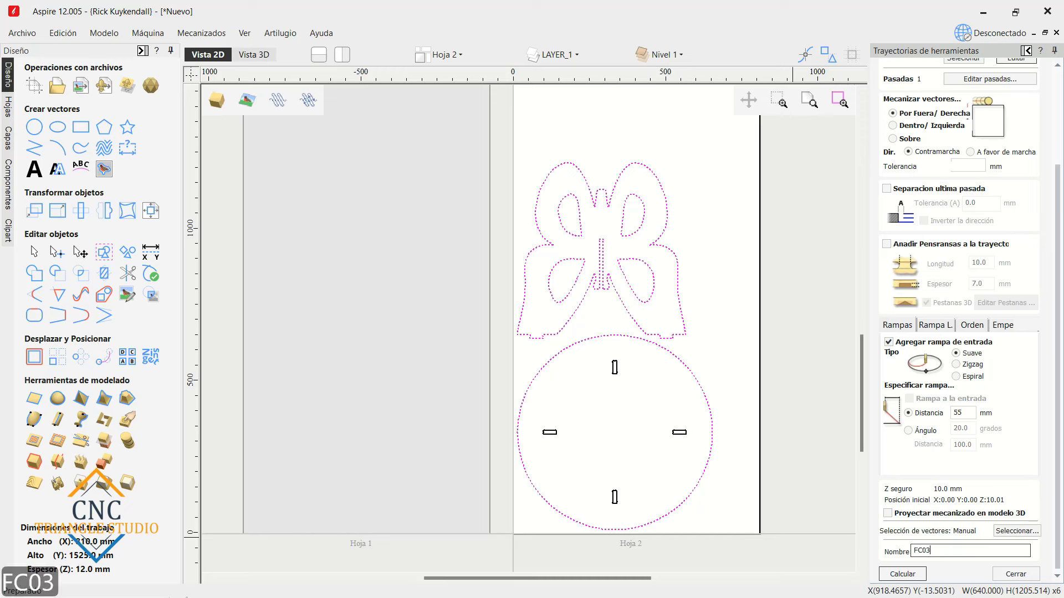
type("-R")
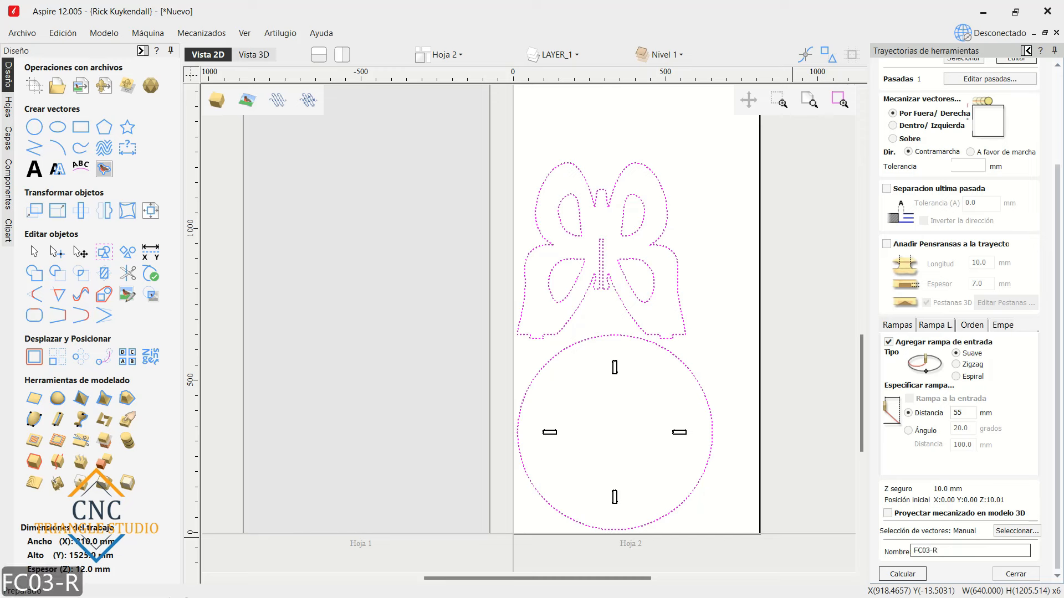
type(" PERFIL EXT")
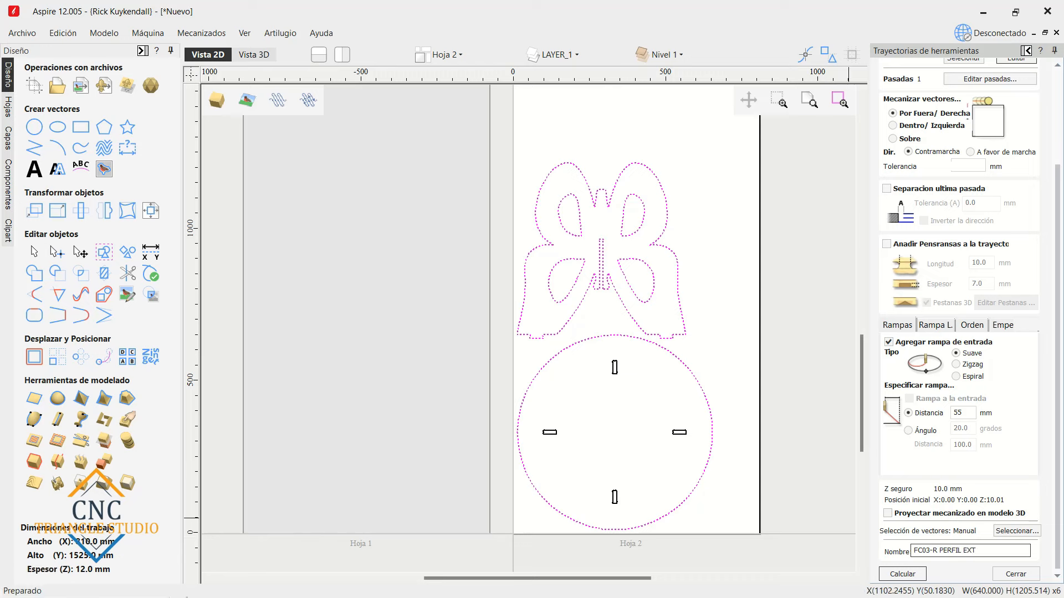
left_click(901, 575)
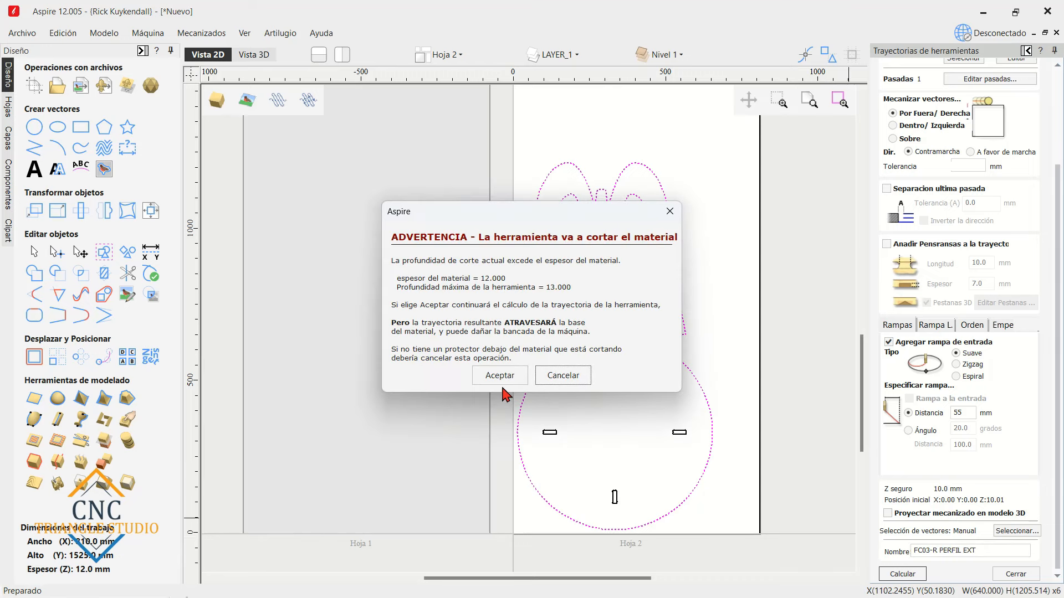
left_click(500, 376)
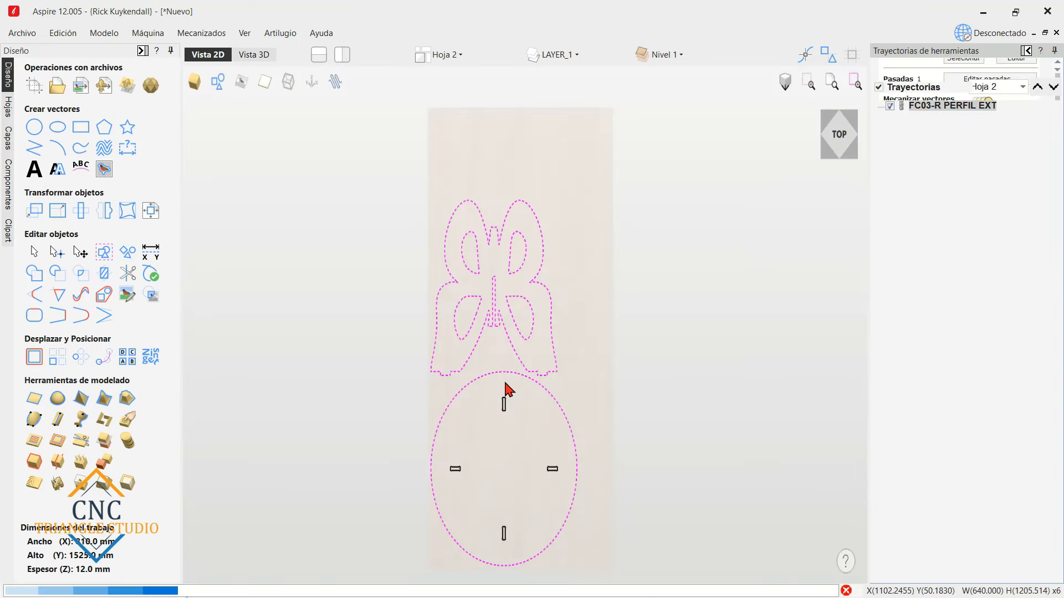
- Examine the calculated profile toolpath on Hoja 2 in the 2D and 3D views
scroll(506, 387, "up", 3)
scroll(577, 351, "down", 3)
left_click_drag(584, 355, 565, 277)
left_click(206, 54)
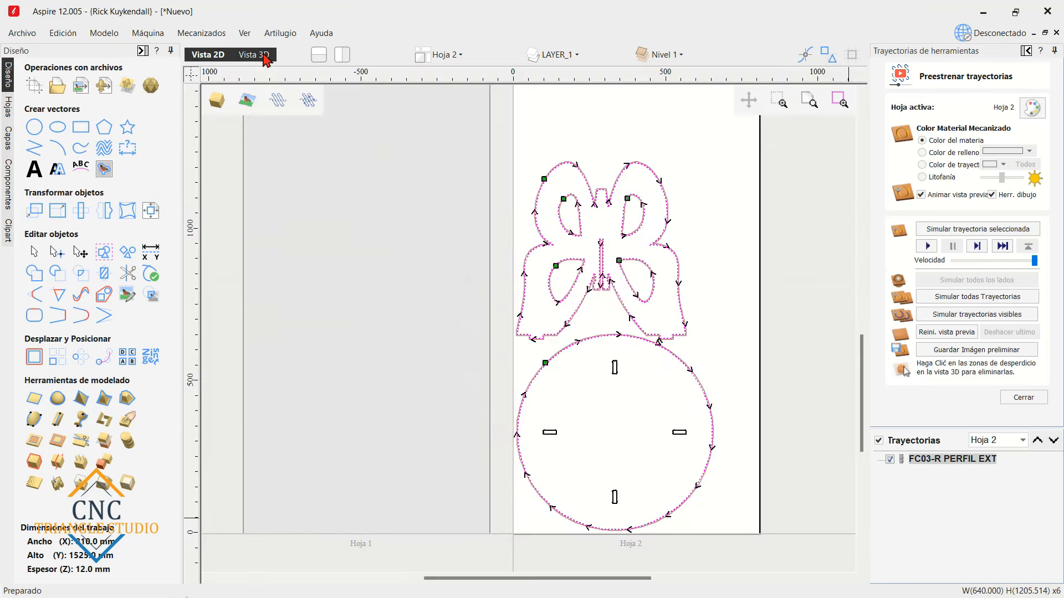
left_click(254, 55)
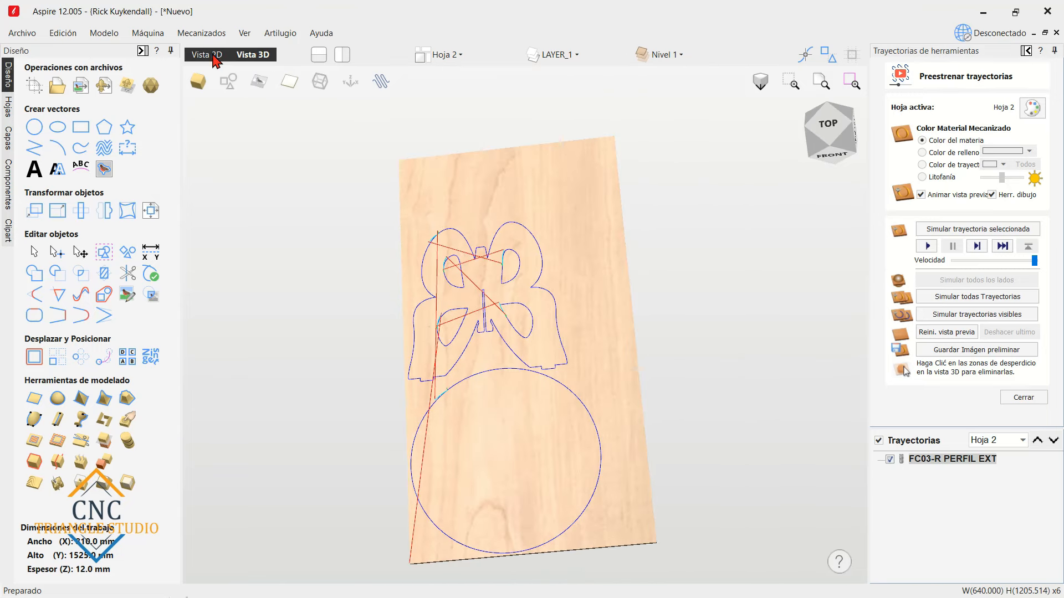
left_click_drag(592, 367, 666, 255)
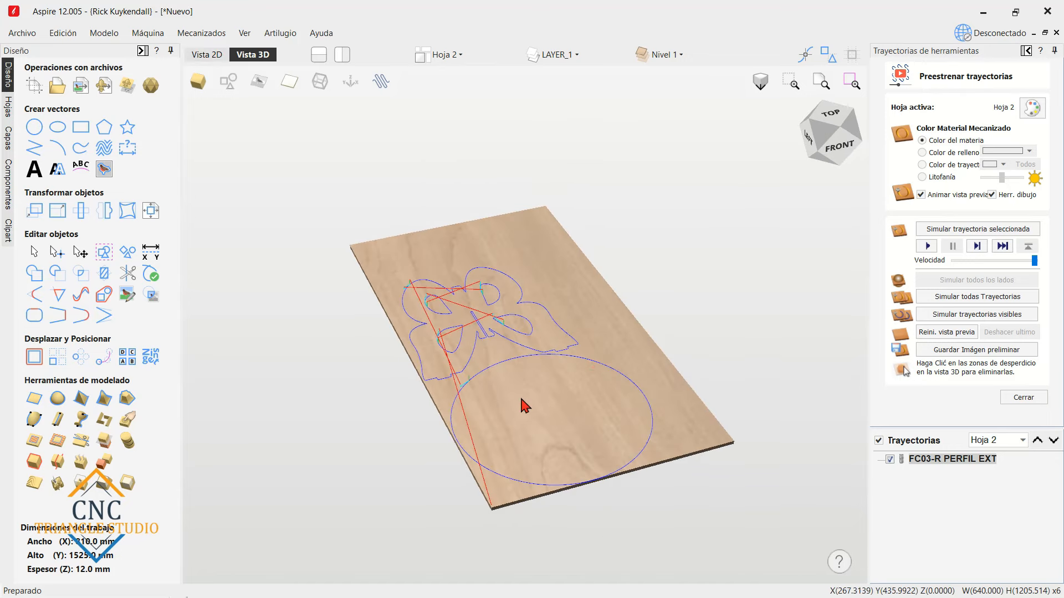
- Select the four dog-bone slots inside the circular tabletop on Hoja 2 in the 2D view
scroll(526, 403, "up", 2)
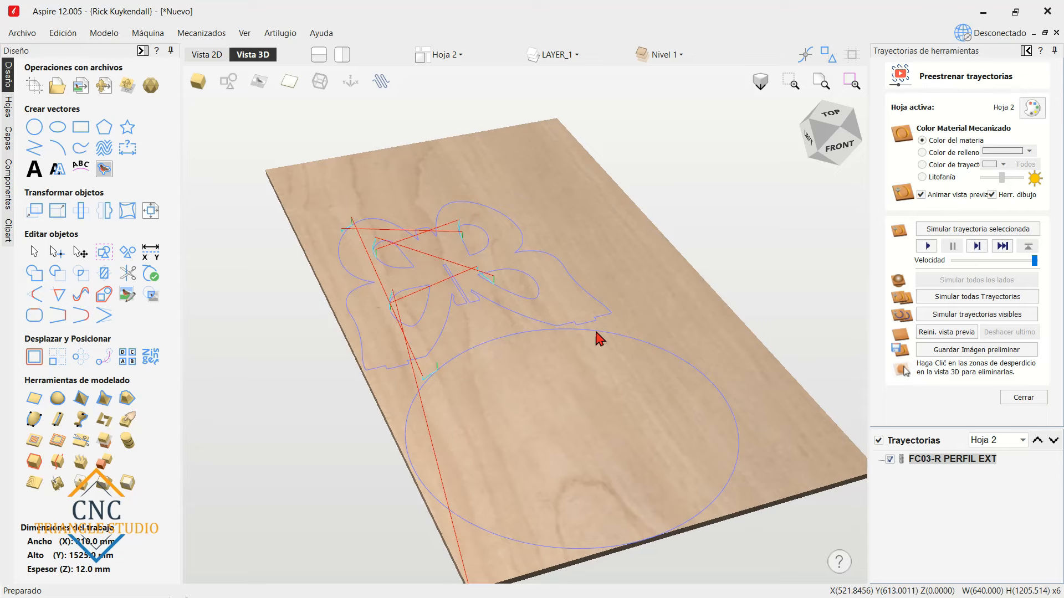
left_click_drag(588, 349, 534, 415)
left_click(212, 56)
scroll(686, 400, "up", 2)
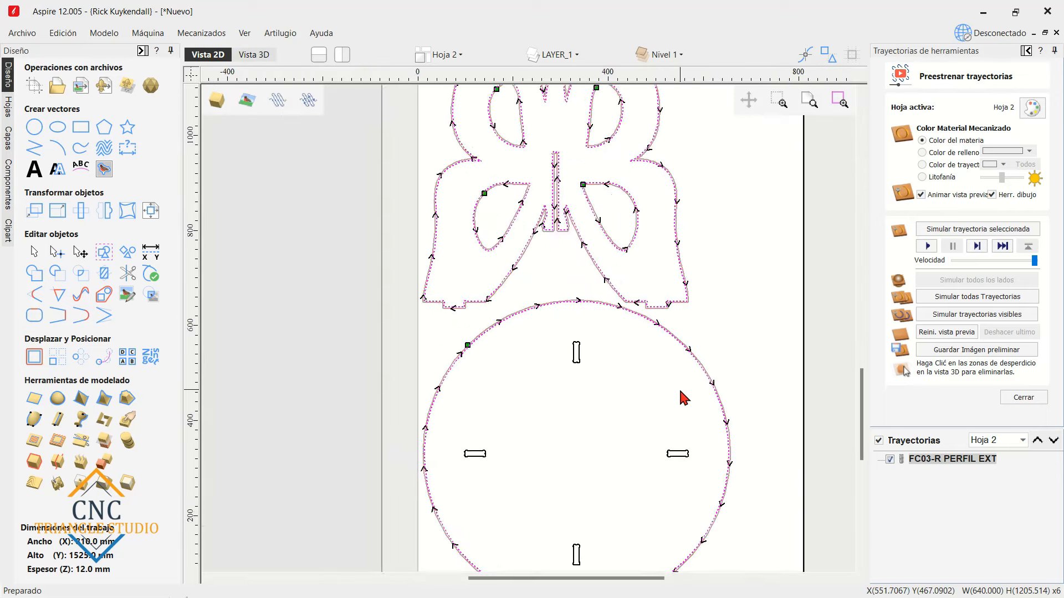
scroll(629, 367, "down", 3)
scroll(654, 450, "up", 3)
left_click(653, 450)
left_click_drag(653, 449, 464, 257)
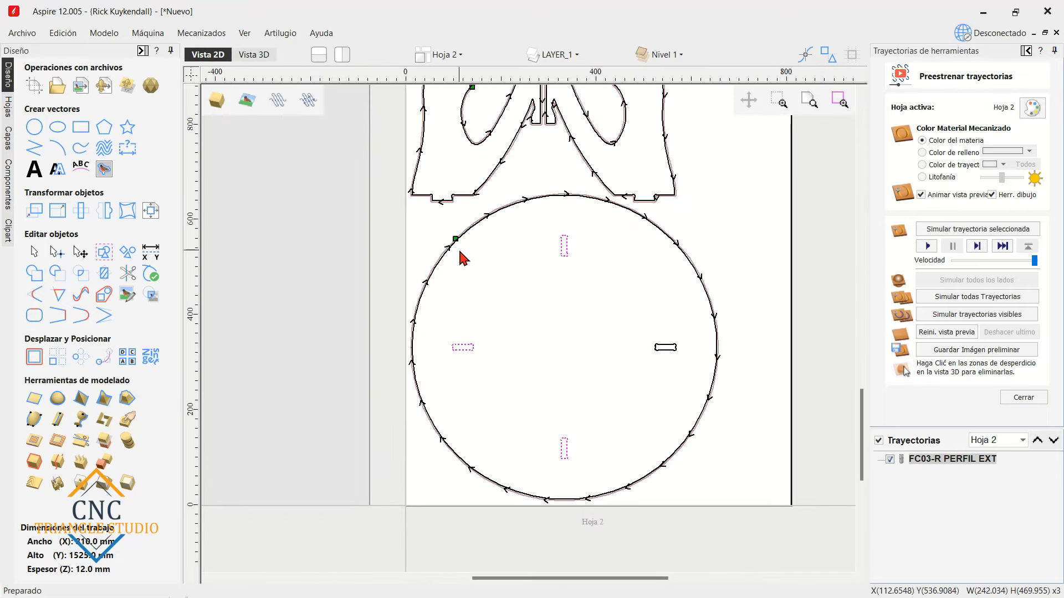
left_click(668, 348, "shift")
- Duplicate the FC03-R PERFIL EXT toolpath and rename the copy "FC03-R PERFIL INT"
right_click(923, 460)
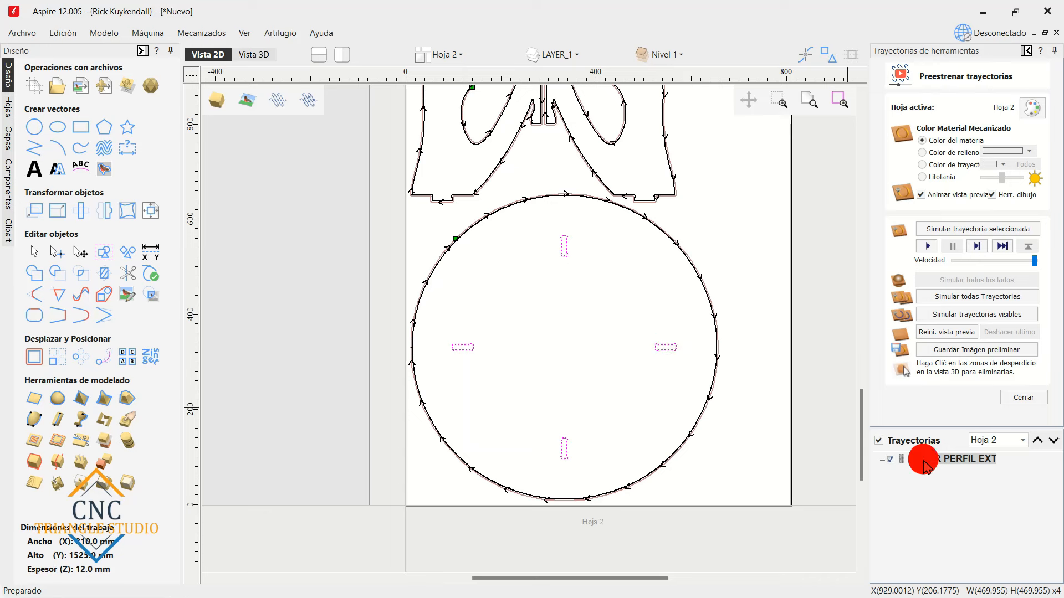
left_click(979, 366)
right_click(935, 472)
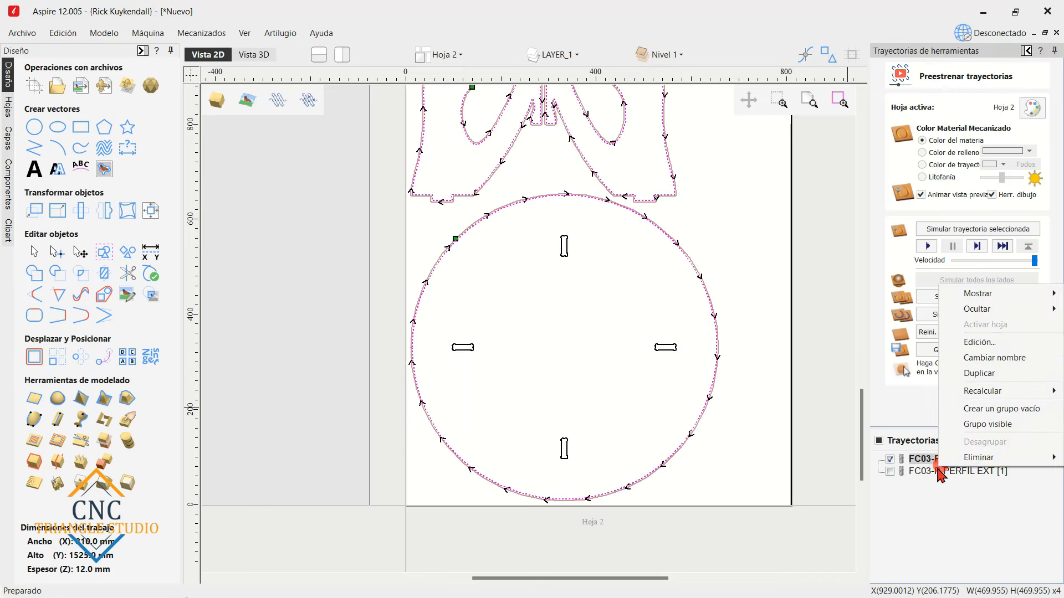
right_click(935, 472)
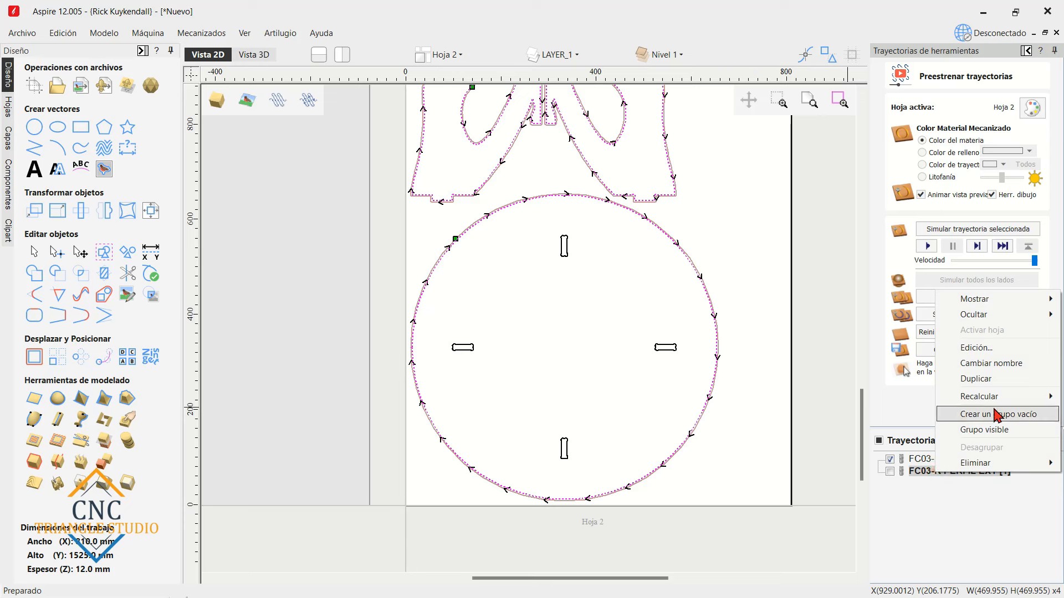
left_click(1016, 366)
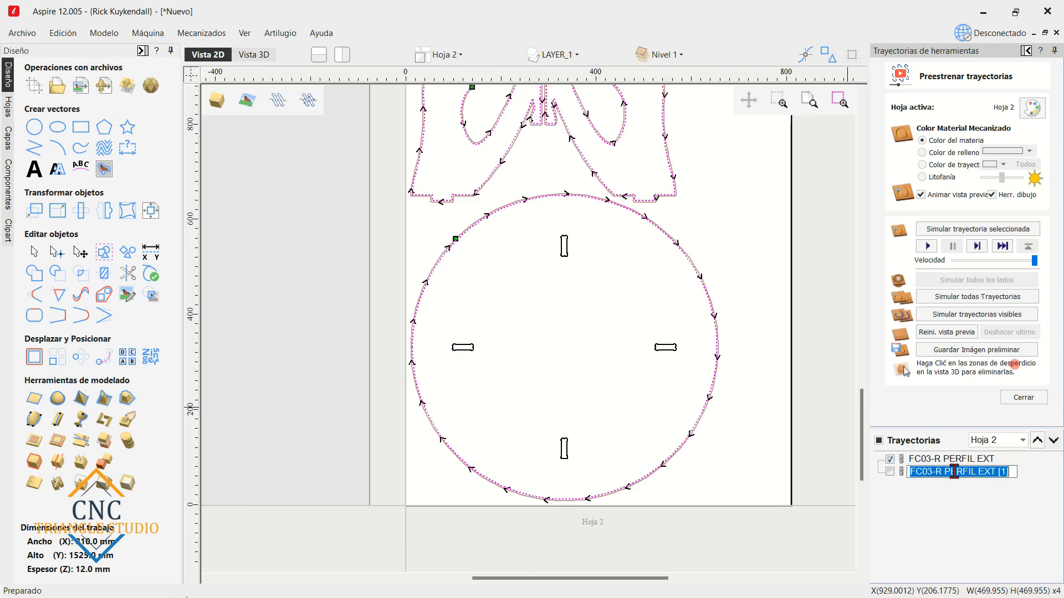
left_click_drag(976, 474, 1037, 475)
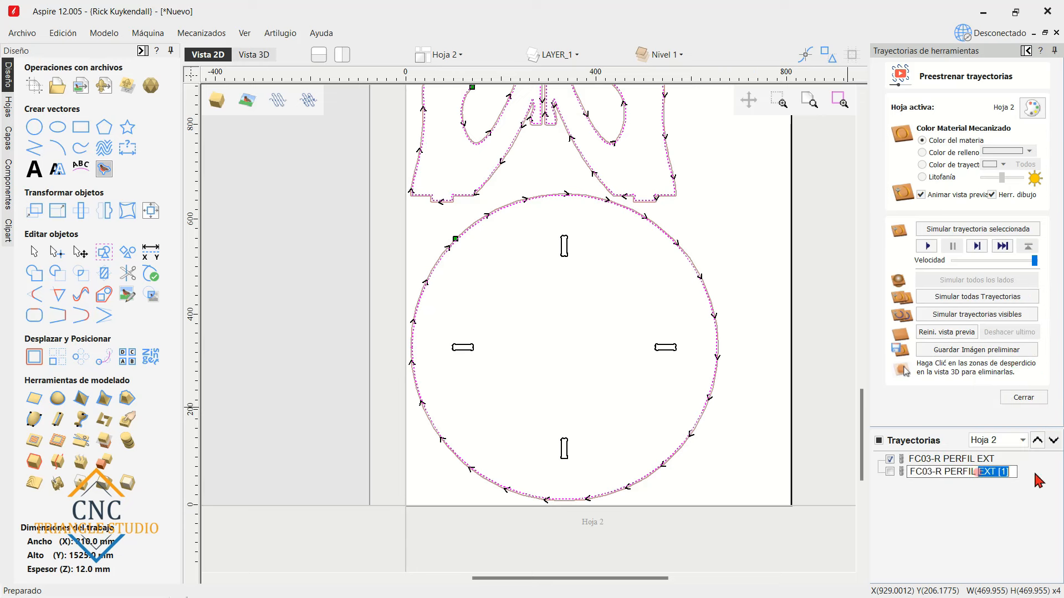
type("INT")
key("Return")
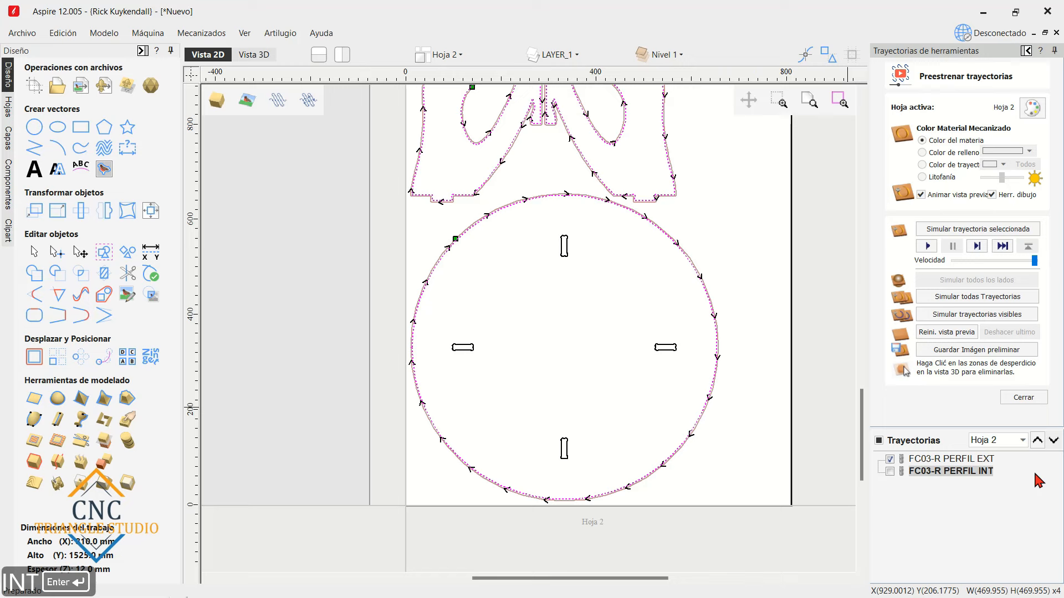
- Open the FC03-R PERFIL INT toolpath for editing and select the circle's four dog-bone slots as its vectors
double_click(947, 472)
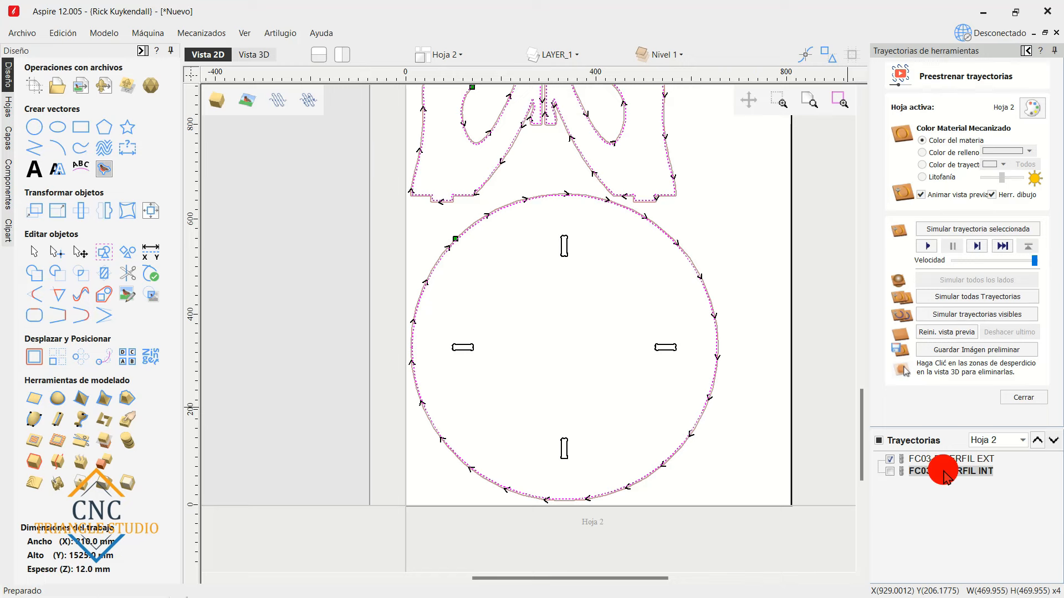
left_click(604, 440)
left_click_drag(646, 444, 451, 249)
left_click(595, 356)
left_click_drag(586, 454, 467, 311)
left_click(662, 349, "shift")
left_click(564, 244, "shift")
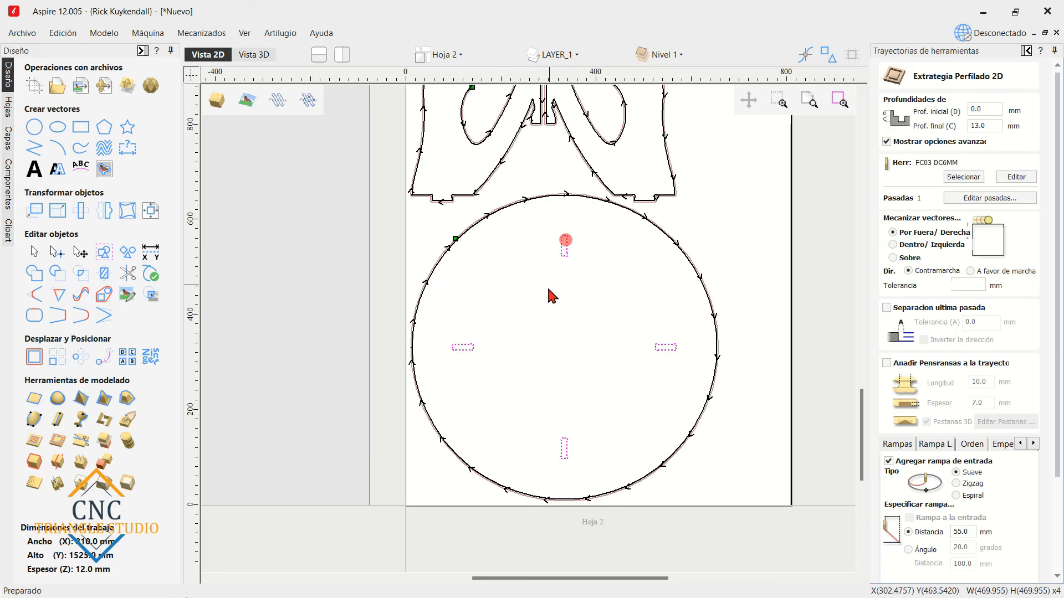
- Set the profile toolpath to machine the slots on the inside (Dentro/Izquierda)
scroll(559, 285, "up", 2)
scroll(590, 222, "up", 3)
scroll(531, 169, "up", 1)
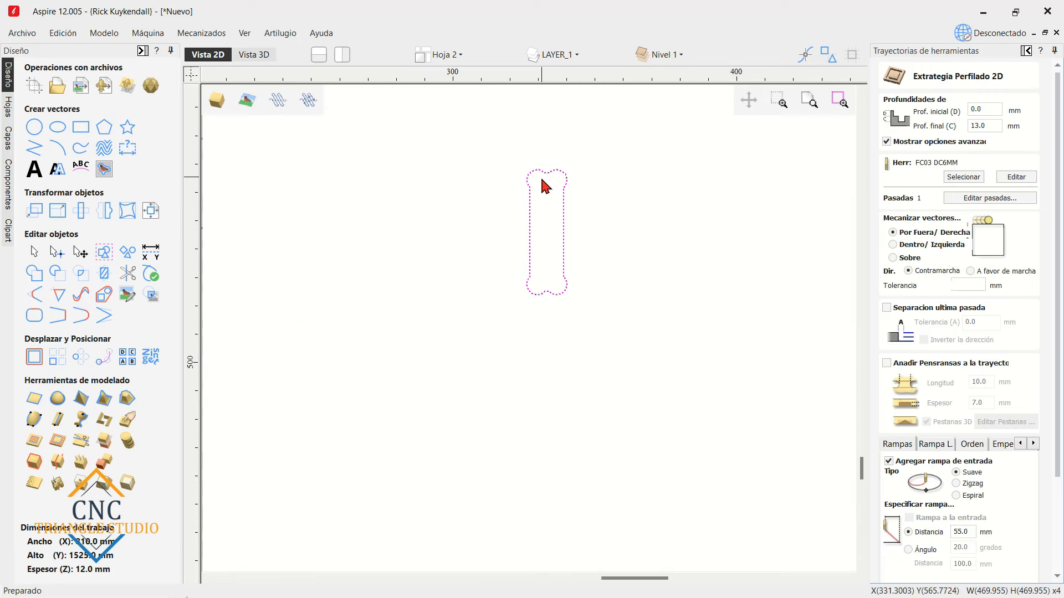
left_click(912, 249)
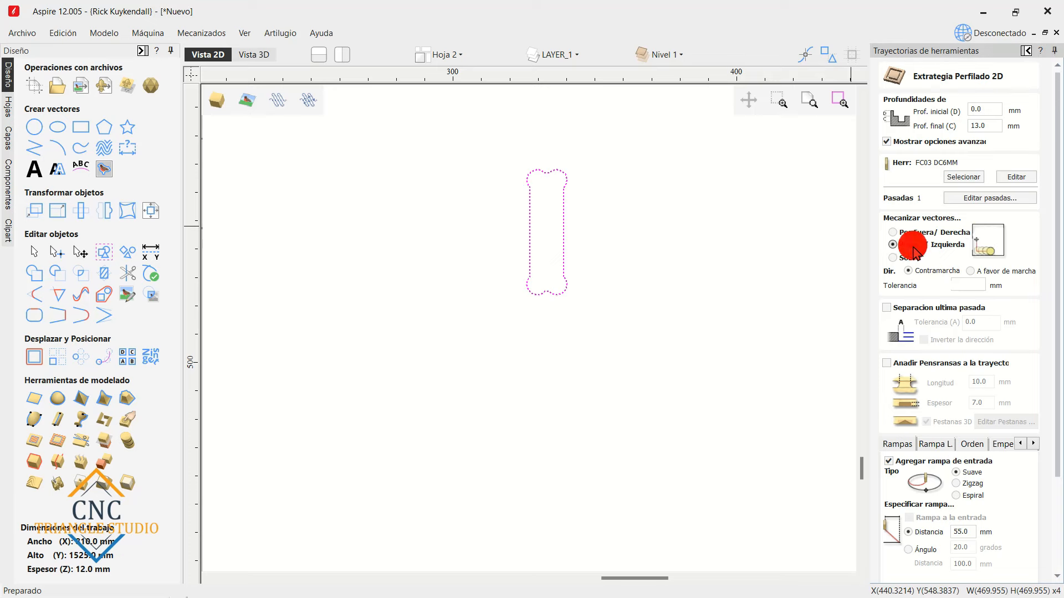
- Set the inside profile toolpath's tolerance to -0.6 mm to enlarge the slots for the joint fit
scroll(605, 398, "down", 6)
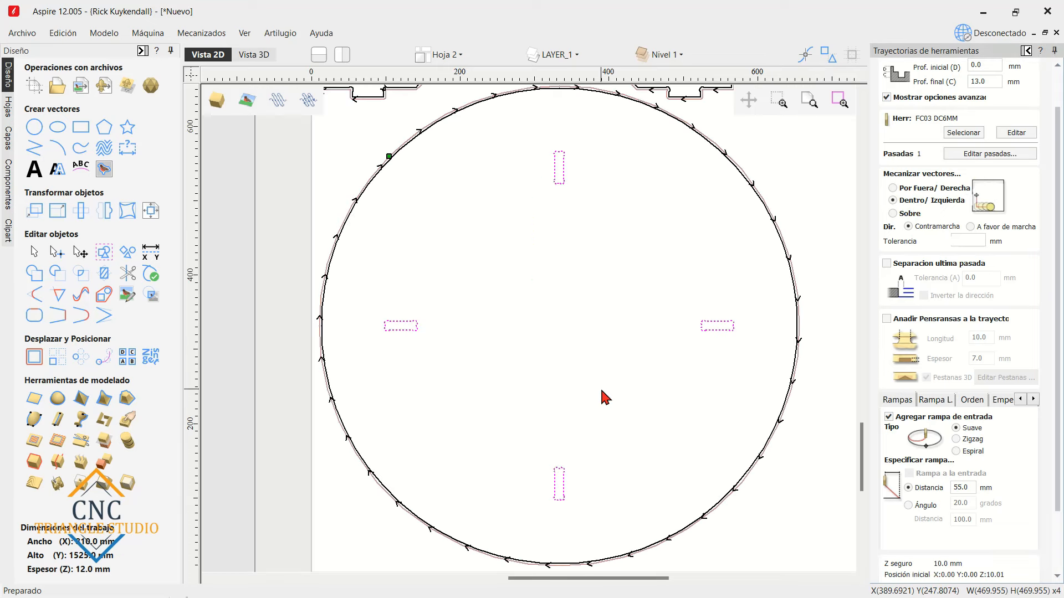
scroll(605, 398, "down", 4)
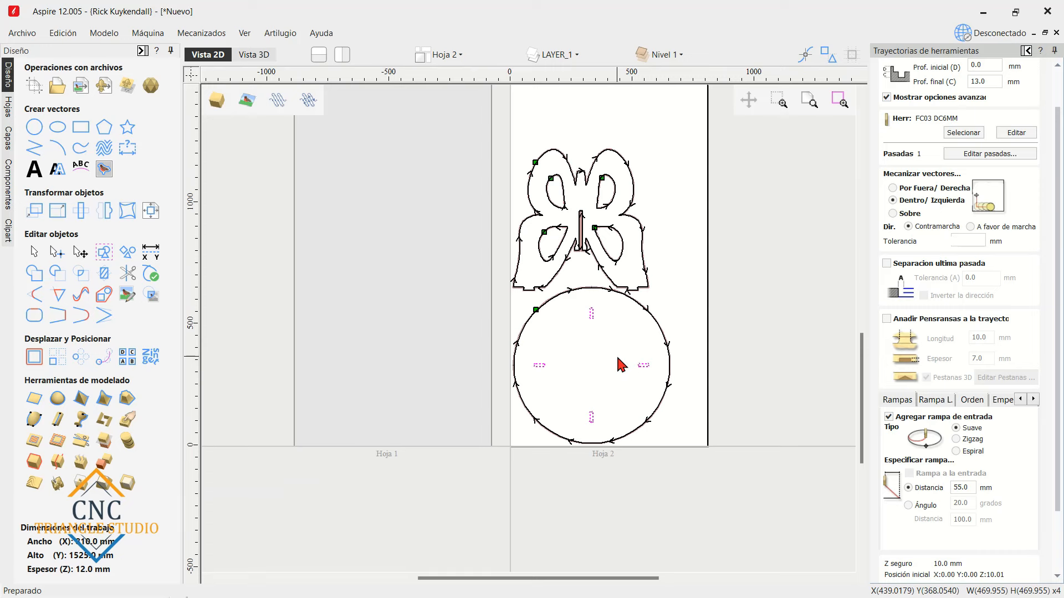
scroll(621, 365, "up", 4)
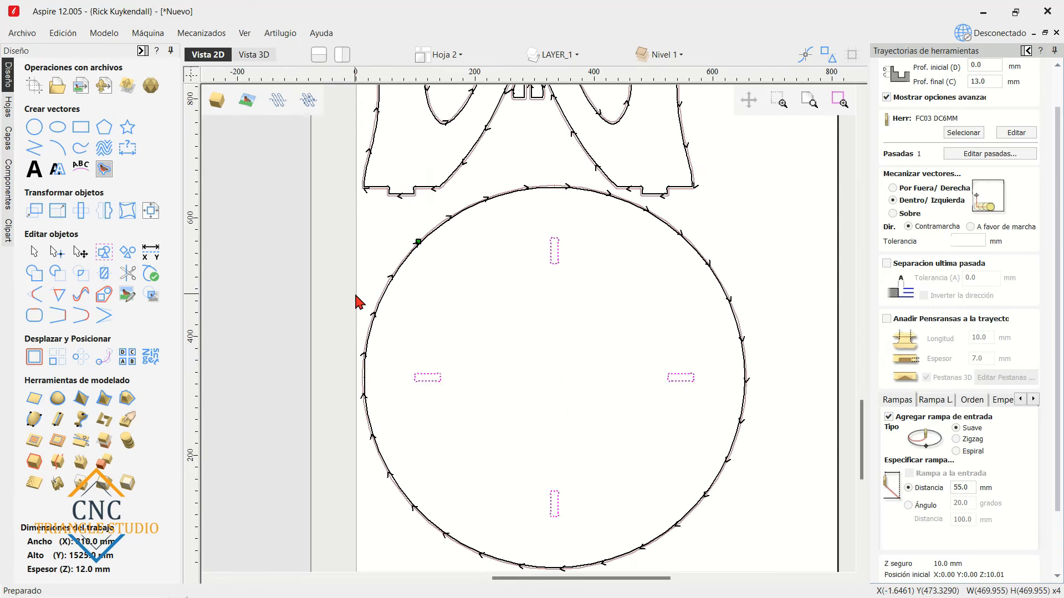
scroll(570, 249, "up", 4)
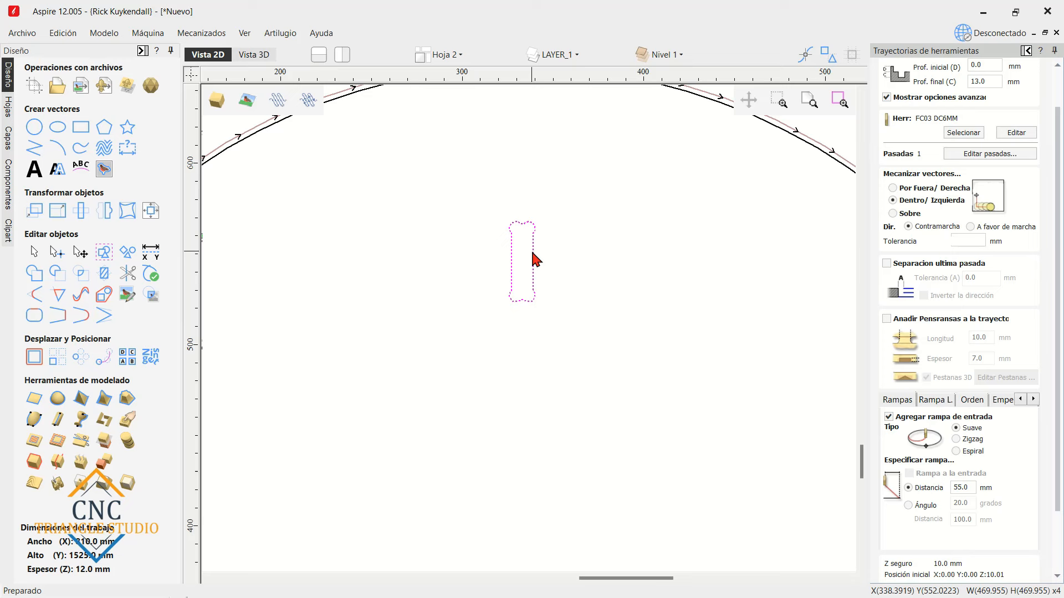
double_click(970, 241)
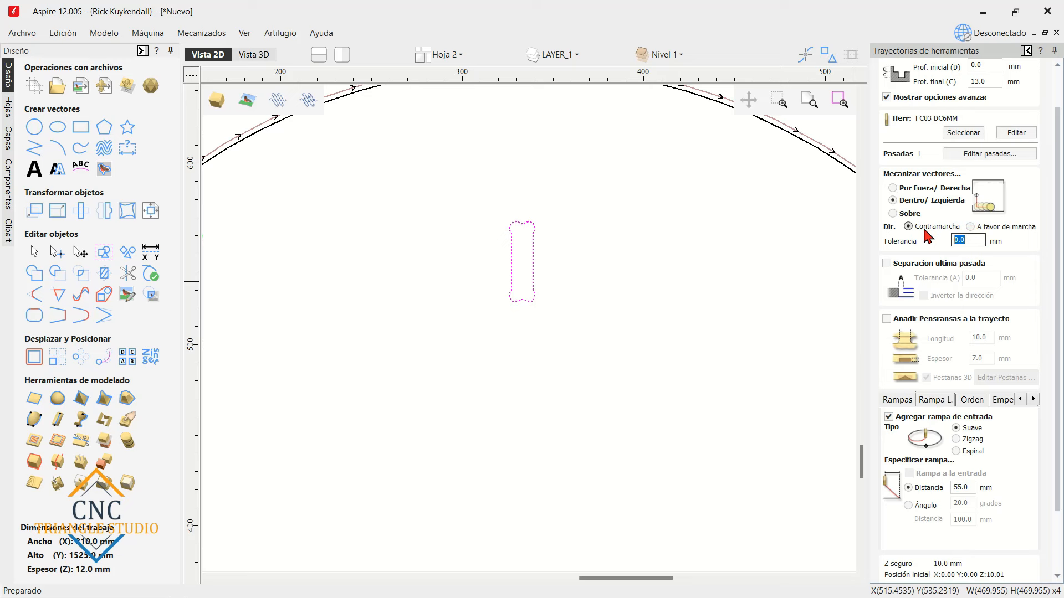
type("-0.6")
- Examine the dog-bone slot outline and the matching tab on the butterfly part up close
scroll(567, 198, "up", 3)
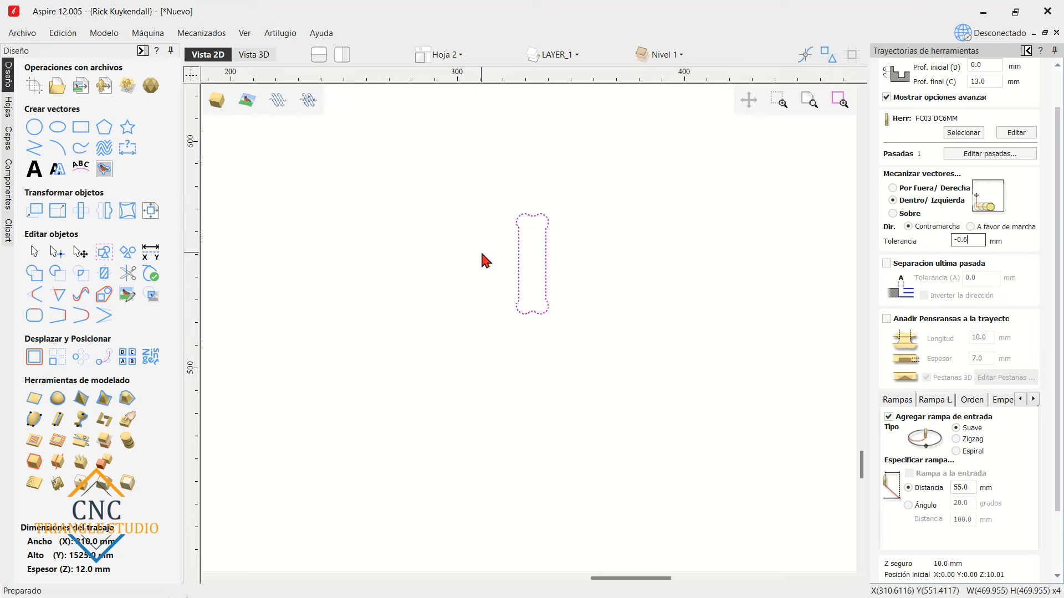
scroll(548, 215, "up", 1)
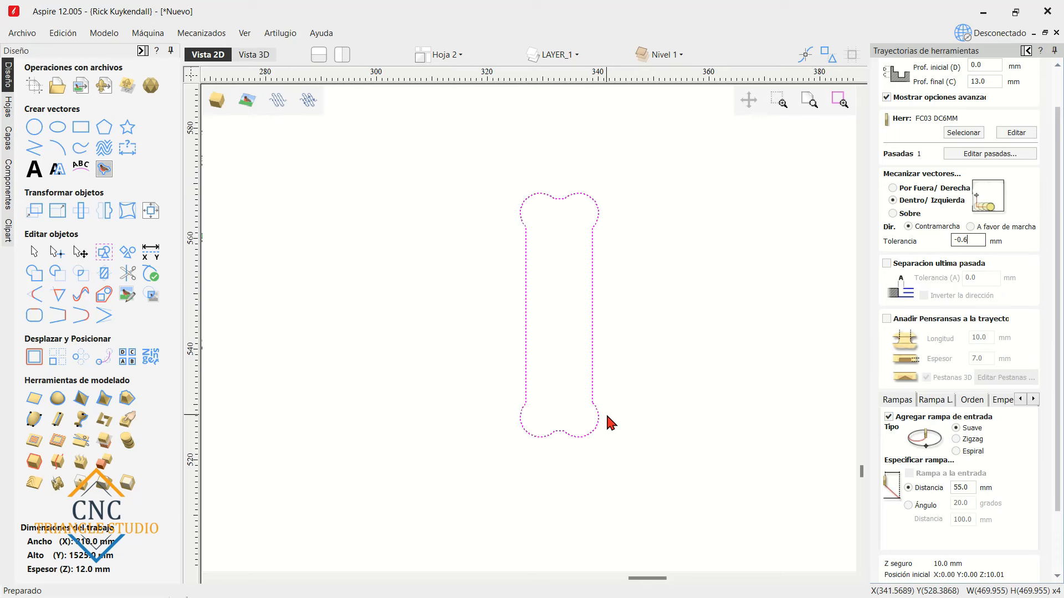
scroll(501, 389, "down", 12)
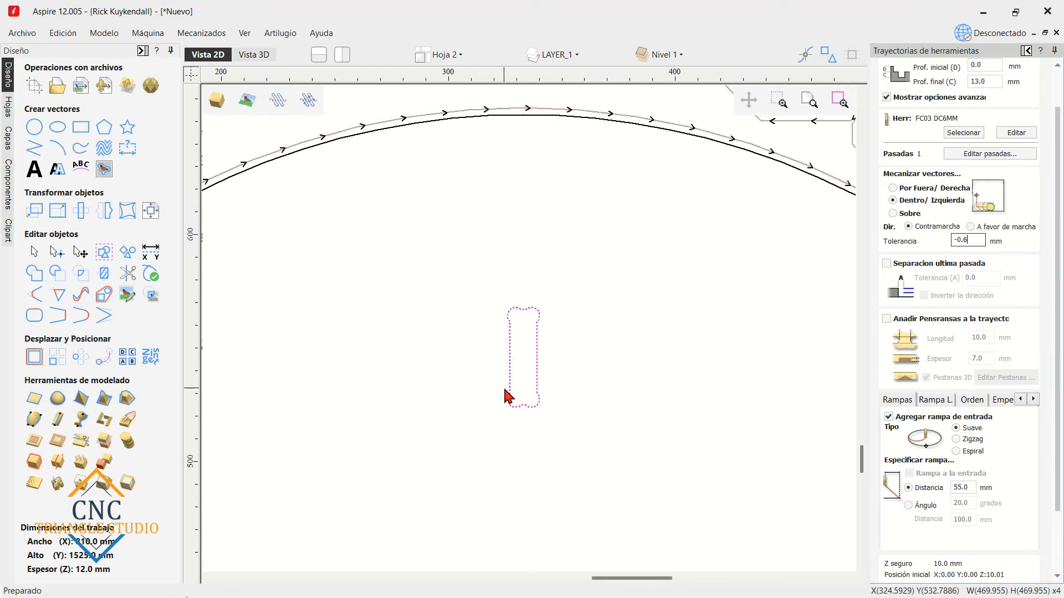
scroll(567, 346, "up", 11)
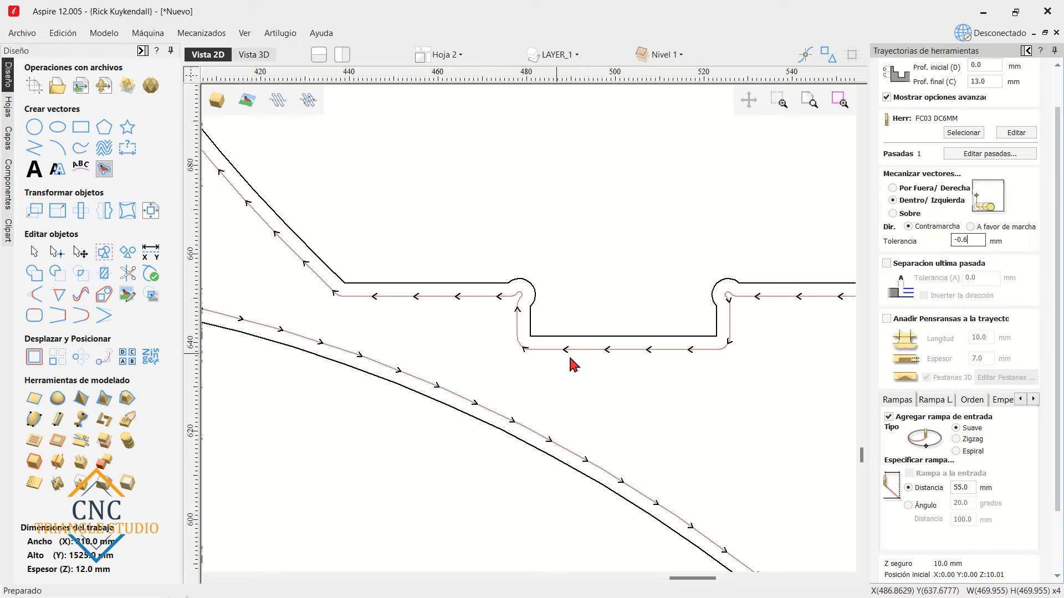
scroll(578, 250, "down", 6)
scroll(350, 409, "up", 9)
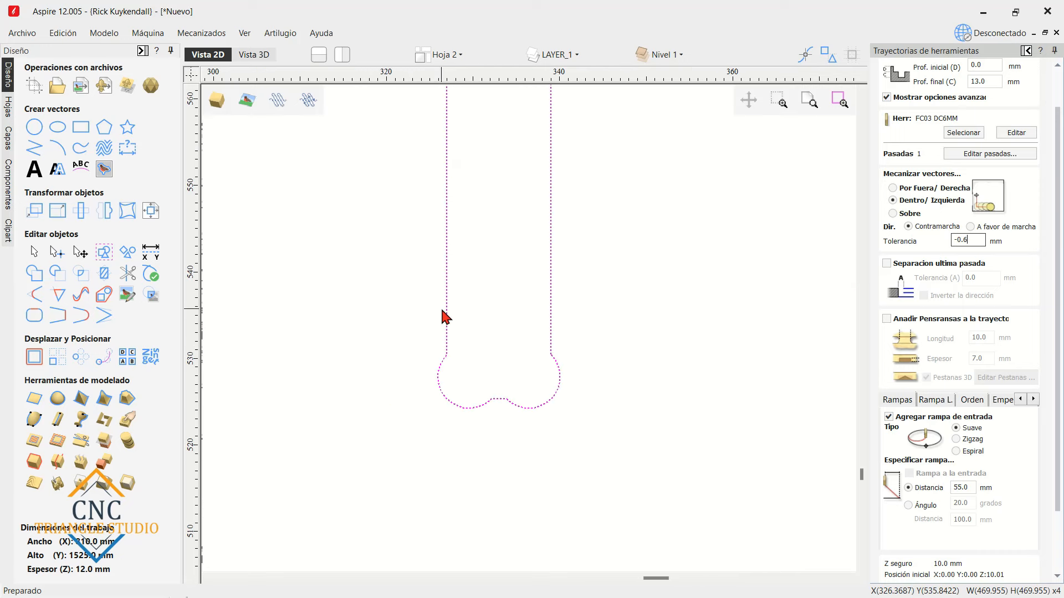
scroll(446, 324, "down", 3)
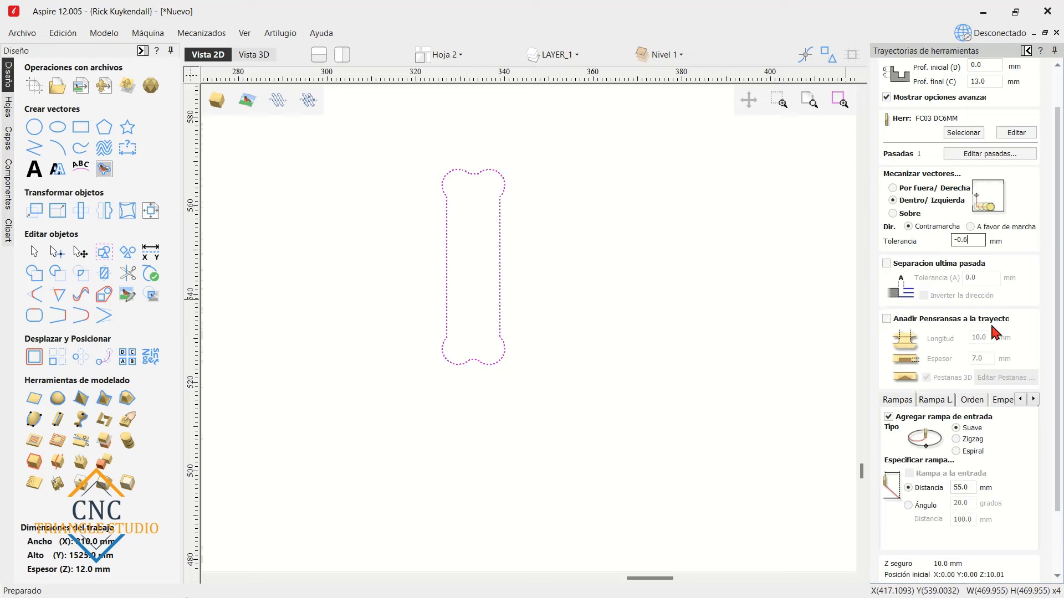
- Calculate the FC03-R PERFIL INT toolpath, accepting the cut through the material
scroll(914, 343, "down", 3)
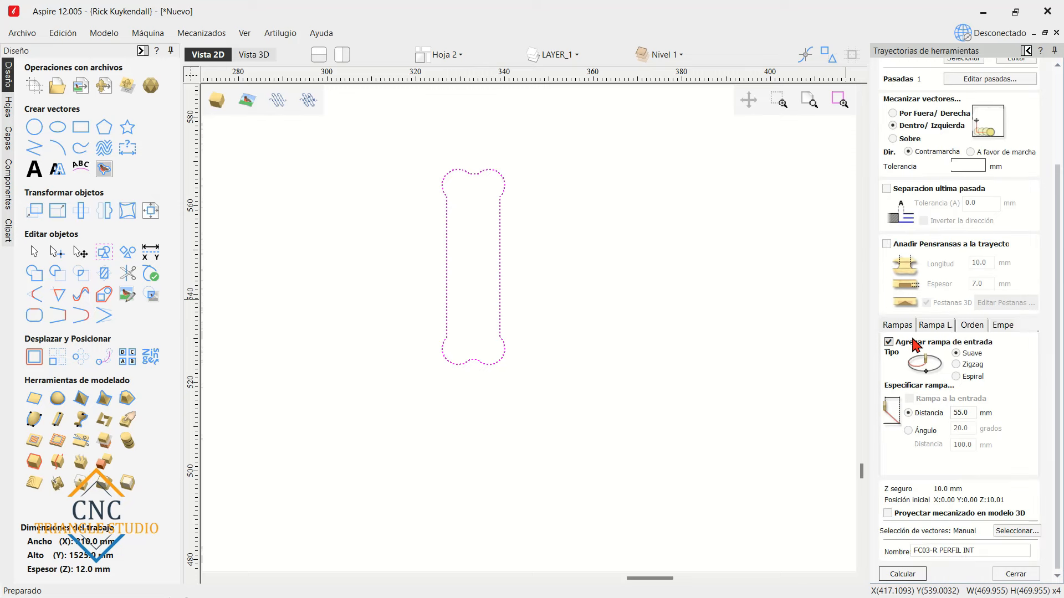
left_click(970, 413)
left_click(902, 574)
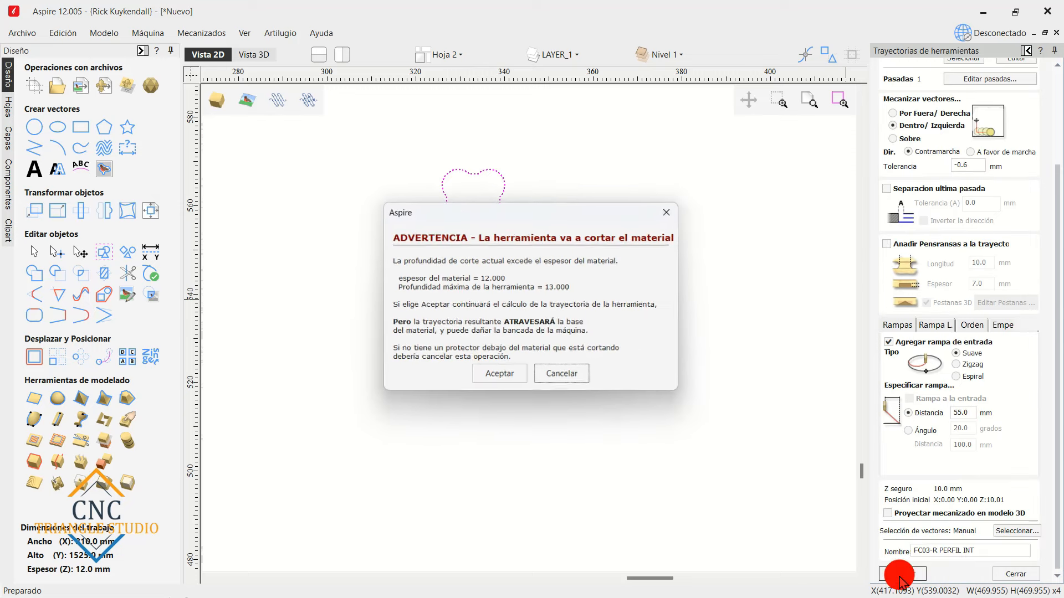
left_click(510, 376)
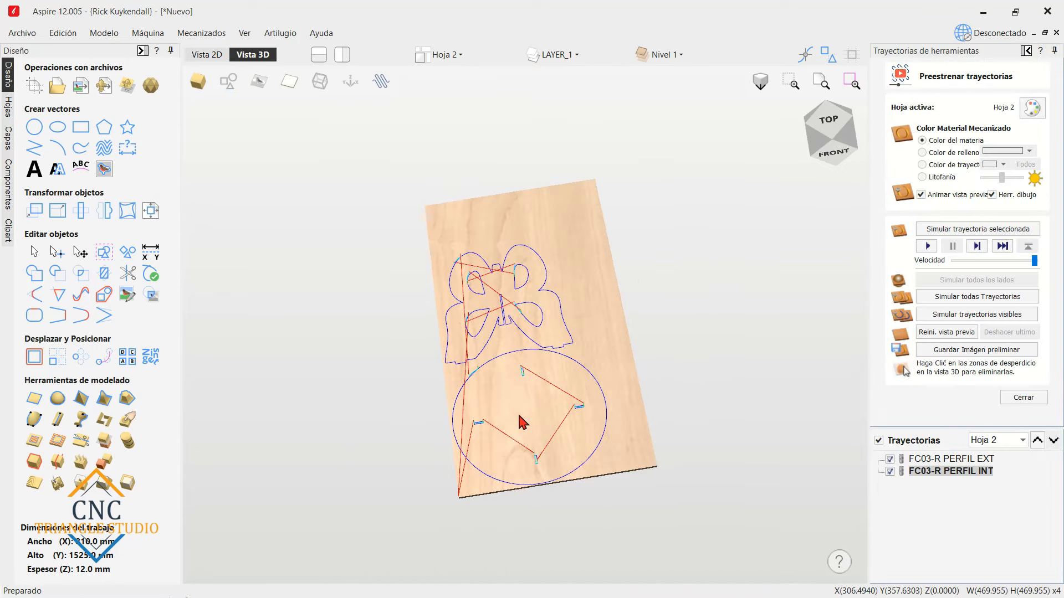
- Examine the inside toolpath around the upper slot in 2D with its solid cutting width shown, and close the toolpath settings
left_click(216, 51)
scroll(501, 247, "down", 3)
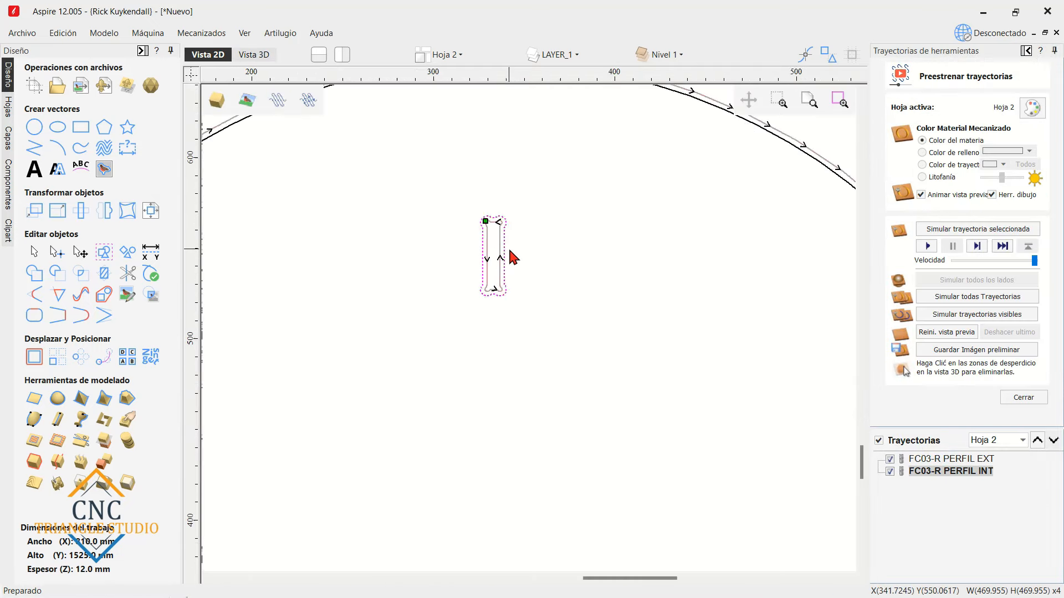
scroll(511, 238, "up", 4)
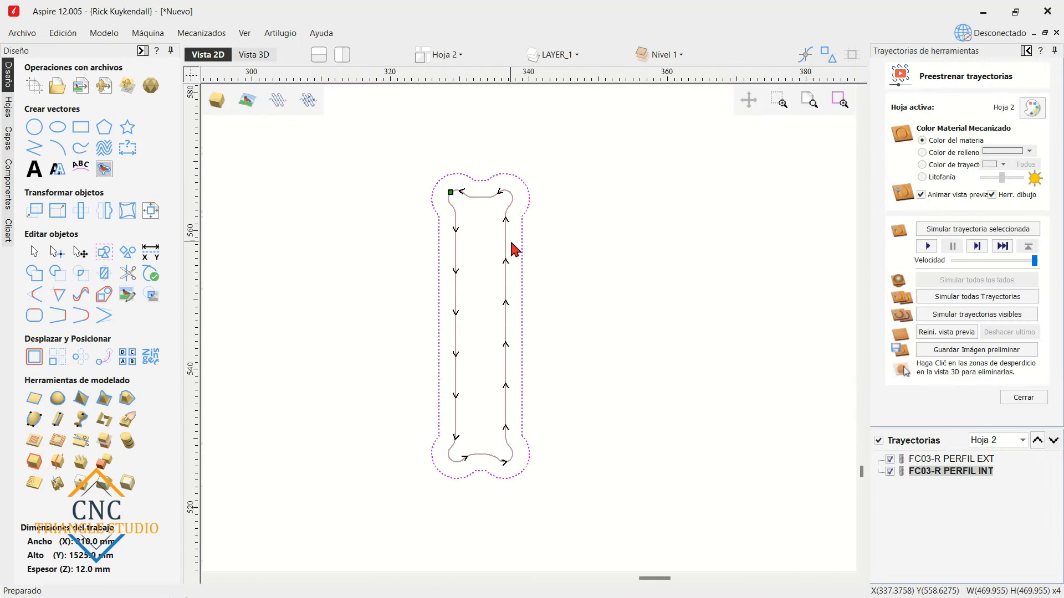
scroll(510, 241, "up", 2)
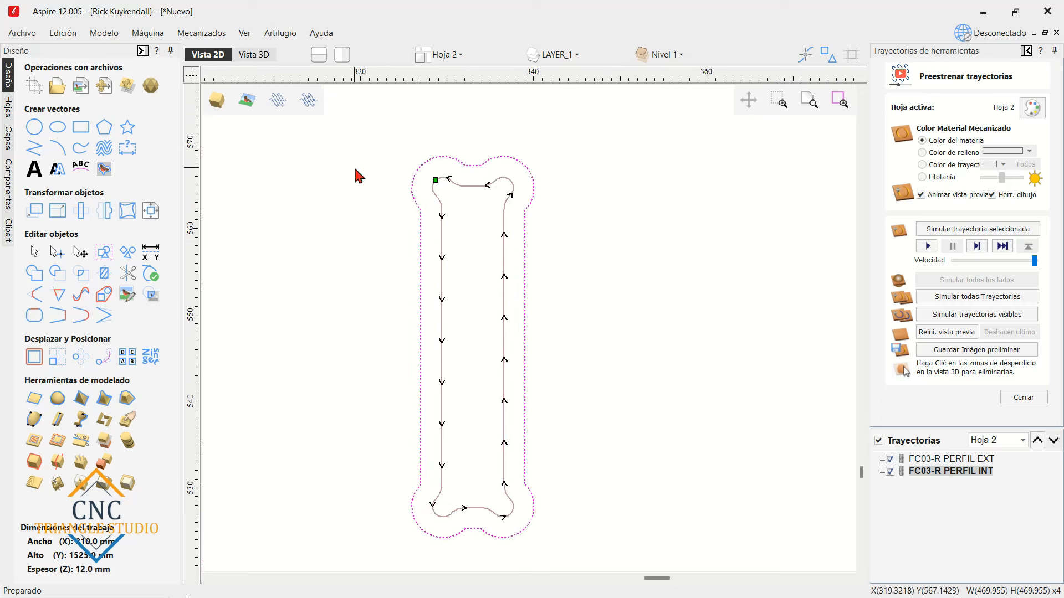
left_click(308, 100)
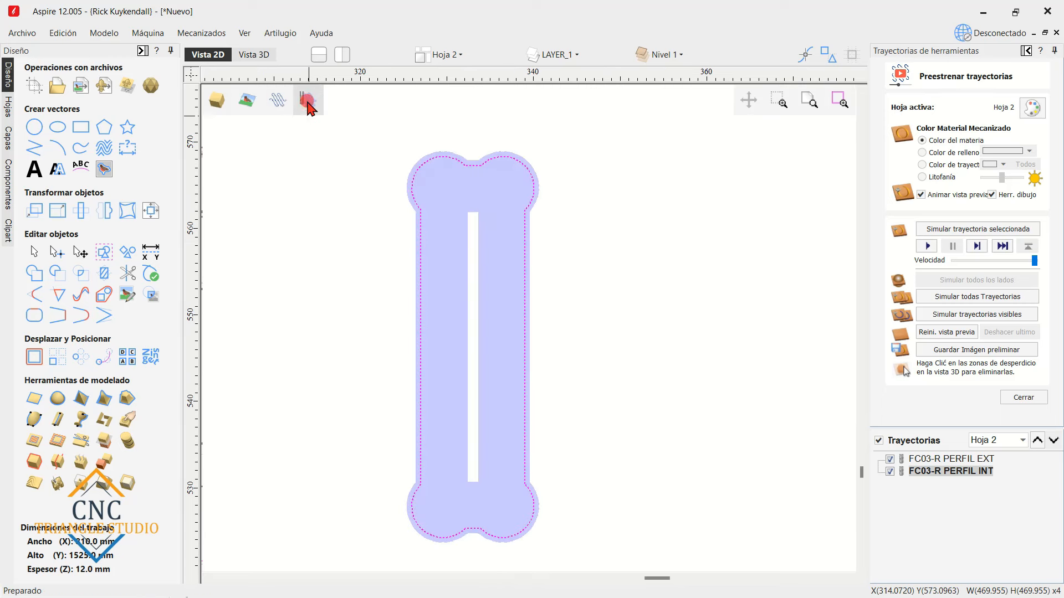
scroll(414, 314, "up", 3)
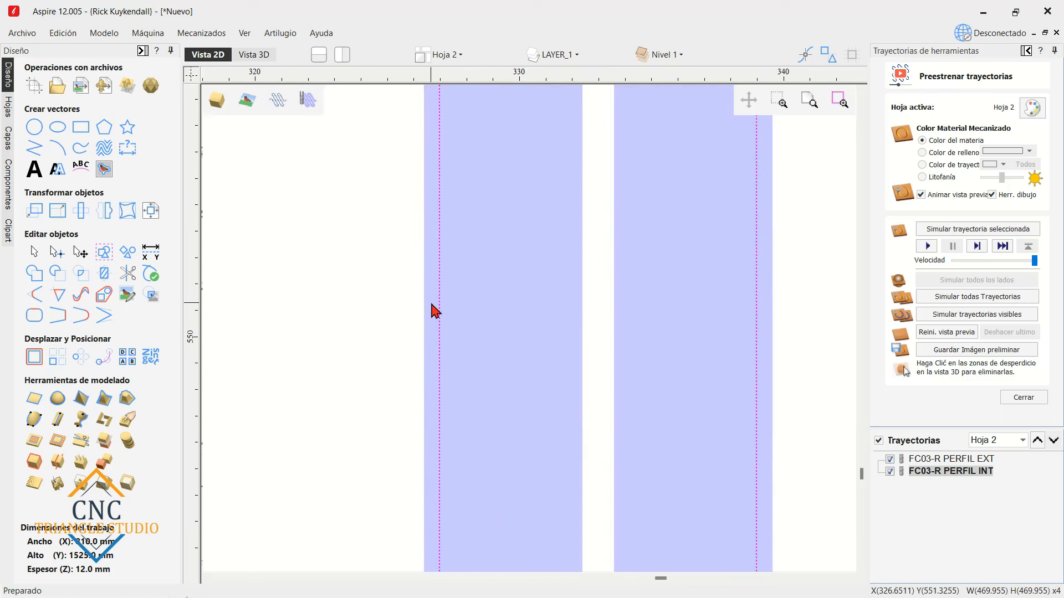
scroll(433, 315, "up", 3)
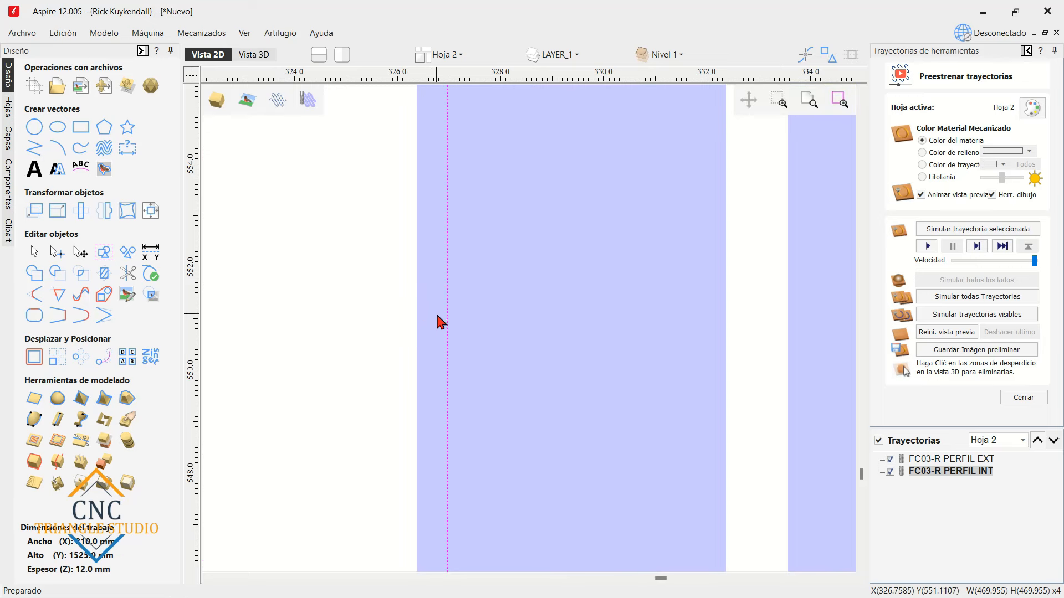
scroll(427, 277, "down", 3)
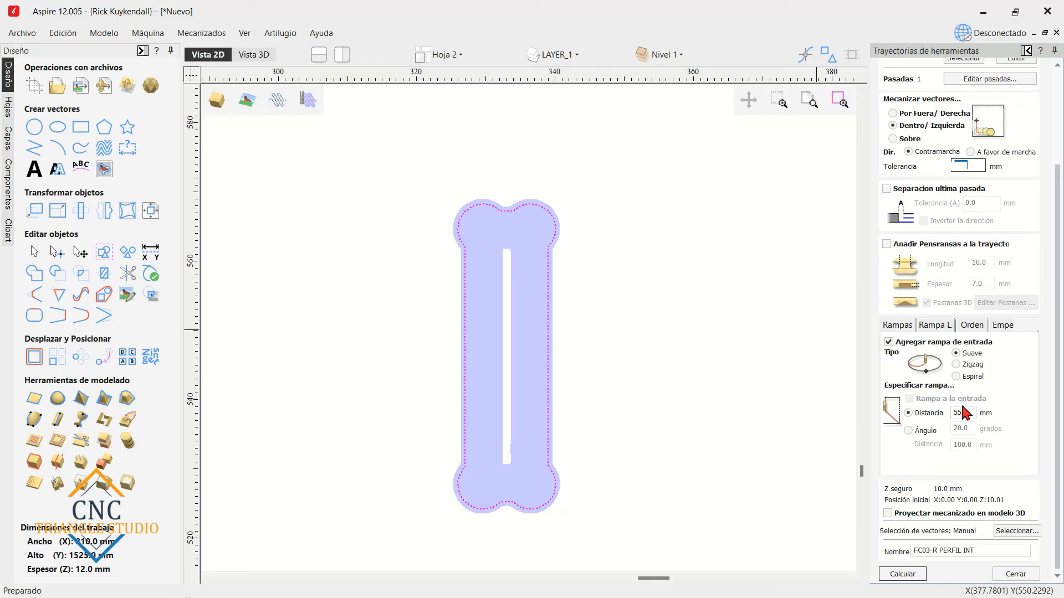
left_click(1029, 576)
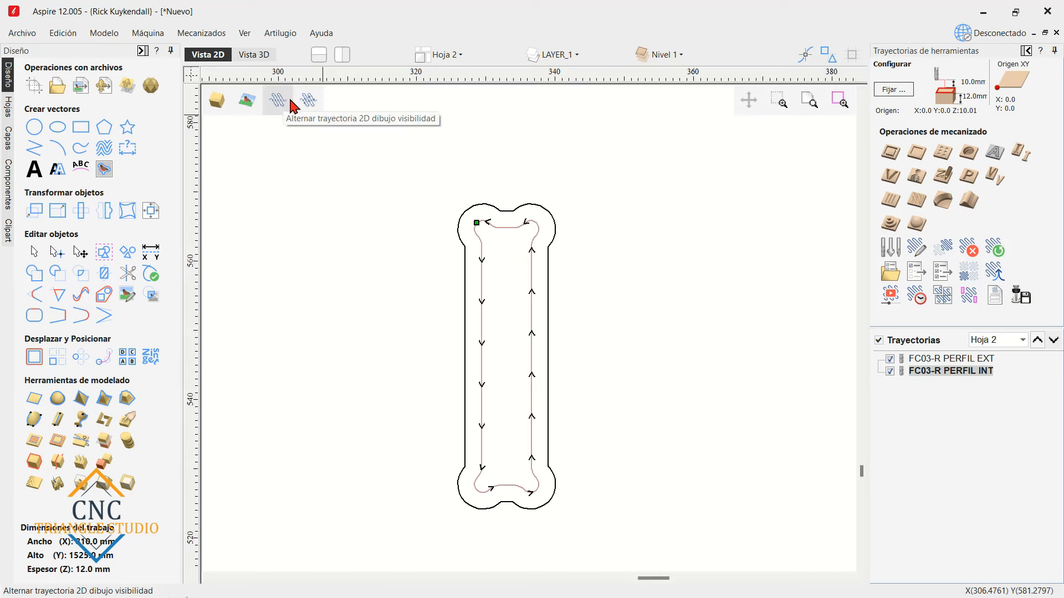
- Compare which vectors the FC03-R PERFIL EXT and FC03-R PERFIL INT toolpaths cut on sheet 2 by highlighting each one
left_click(936, 361)
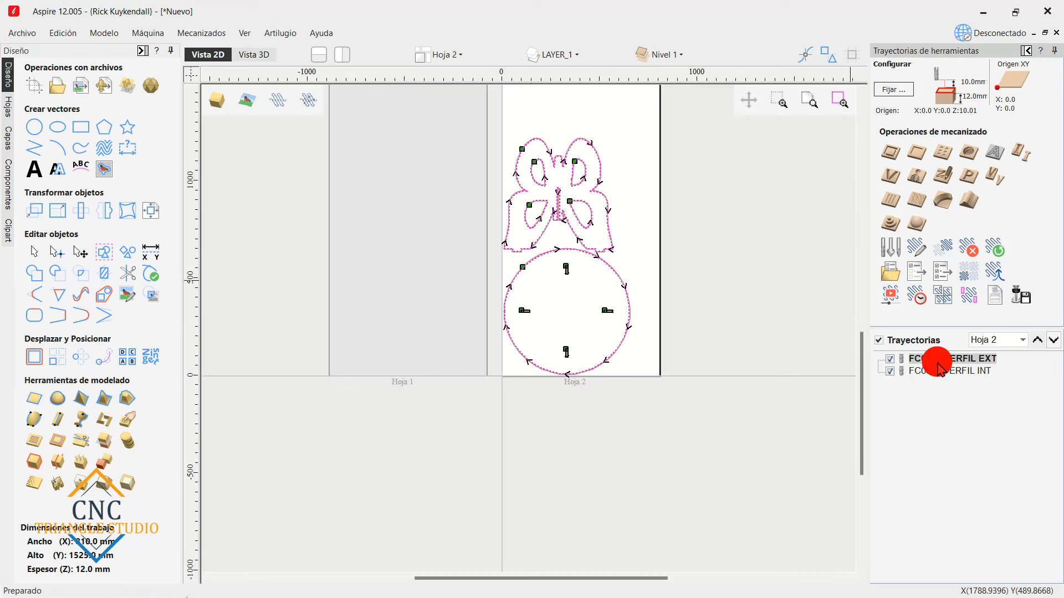
scroll(605, 301, "up", 3)
scroll(606, 302, "down", 1)
left_click(936, 372)
left_click(945, 355)
left_click(942, 365)
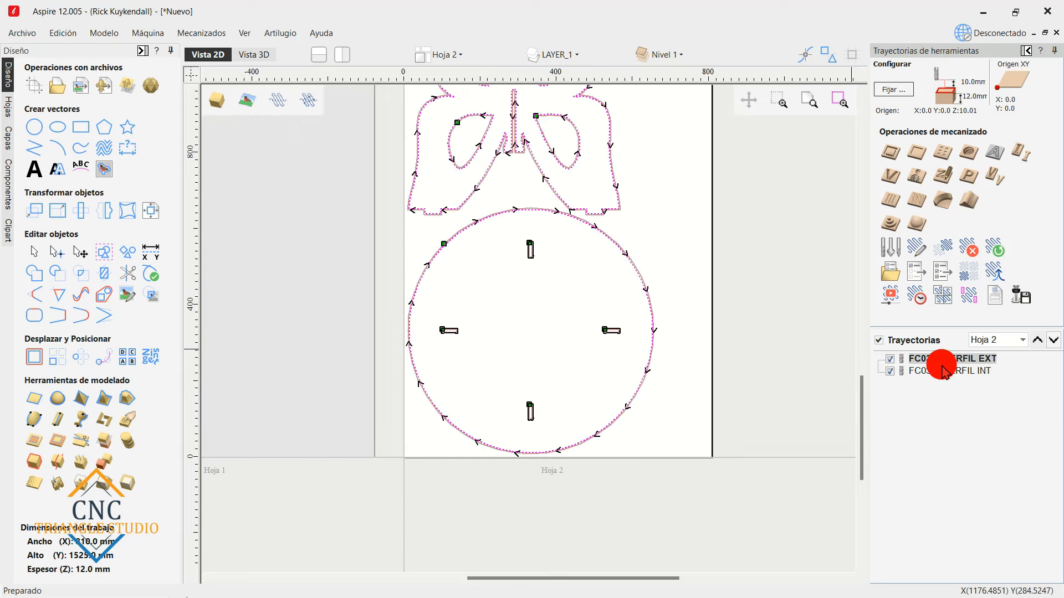
left_click(942, 371)
scroll(613, 385, "up", 2)
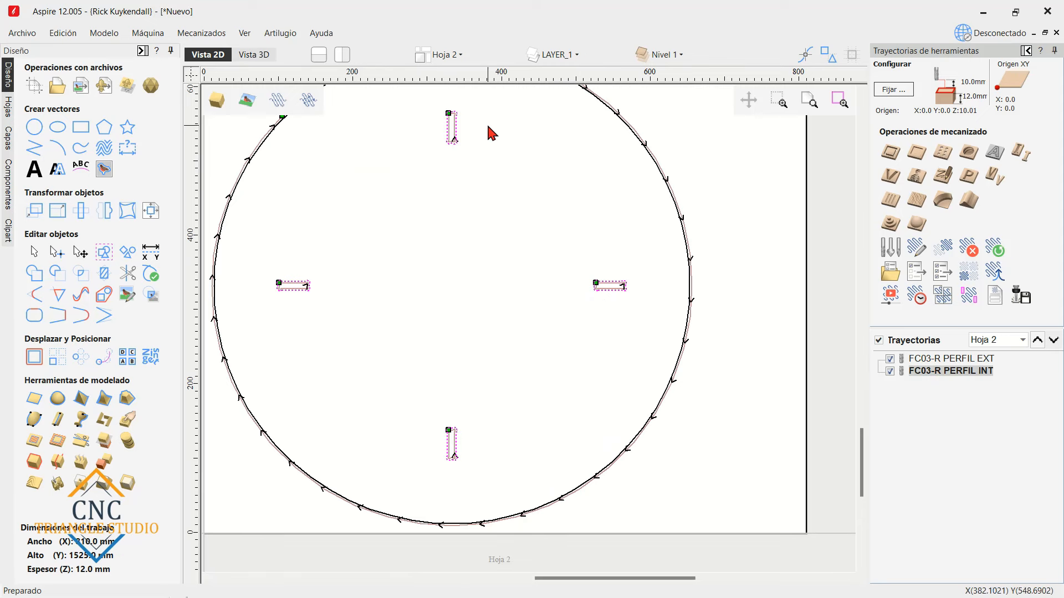
left_click(961, 358)
scroll(652, 435, "down", 4)
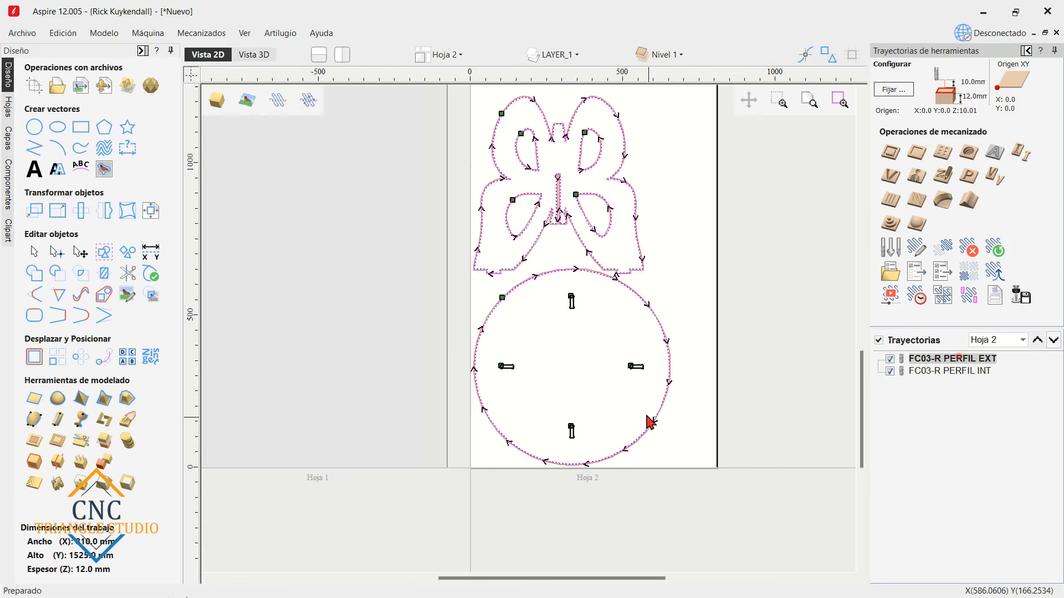
- Examine the outside toolpath around the butterfly and round tabletop, and its position relative to the tabletop's slots
scroll(598, 310, "up", 2)
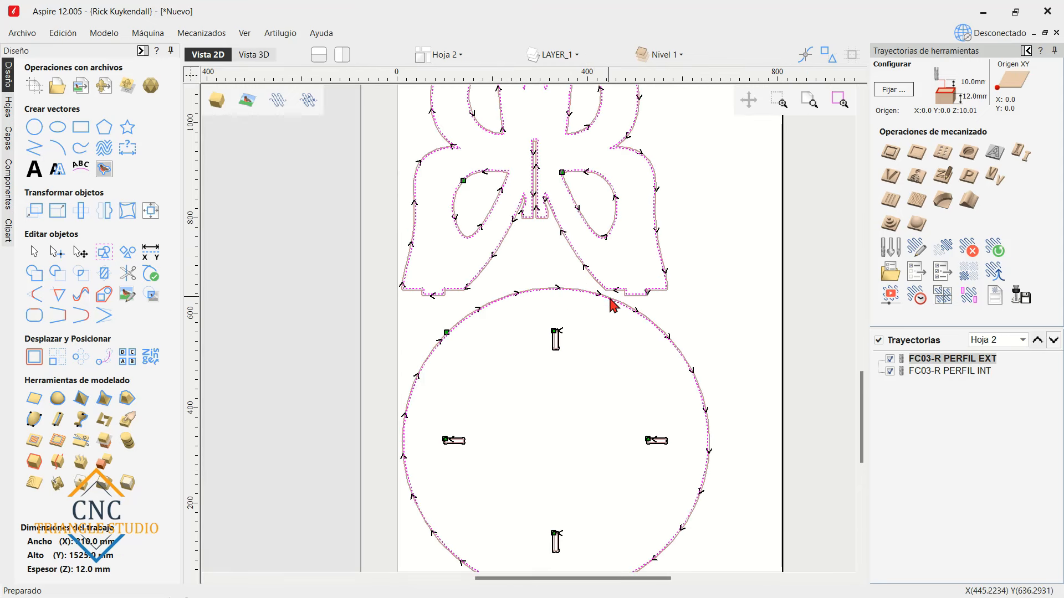
scroll(594, 269, "up", 2)
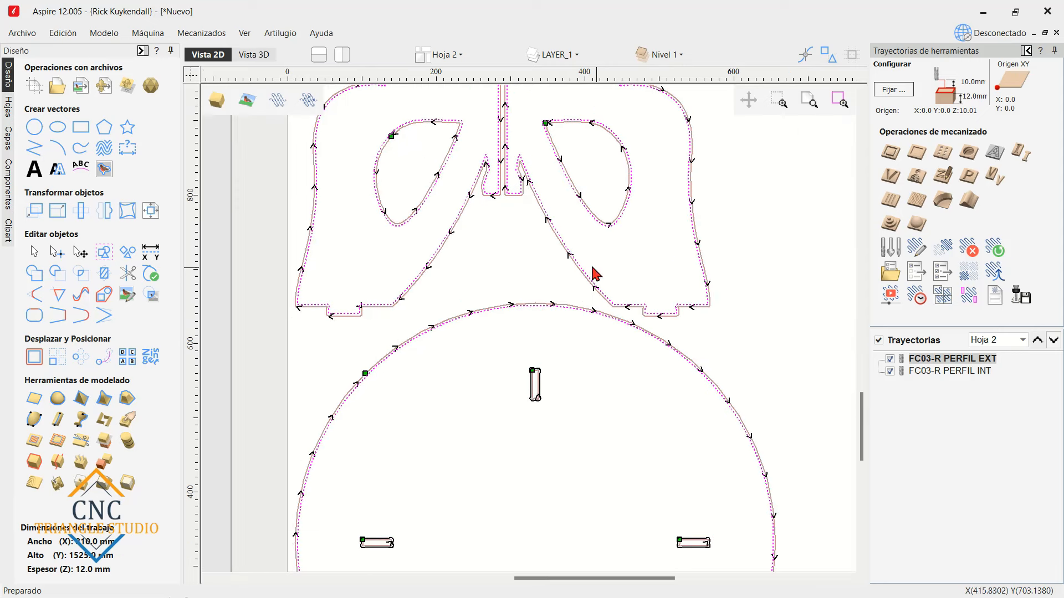
scroll(520, 247, "down", 4)
scroll(513, 391, "up", 3)
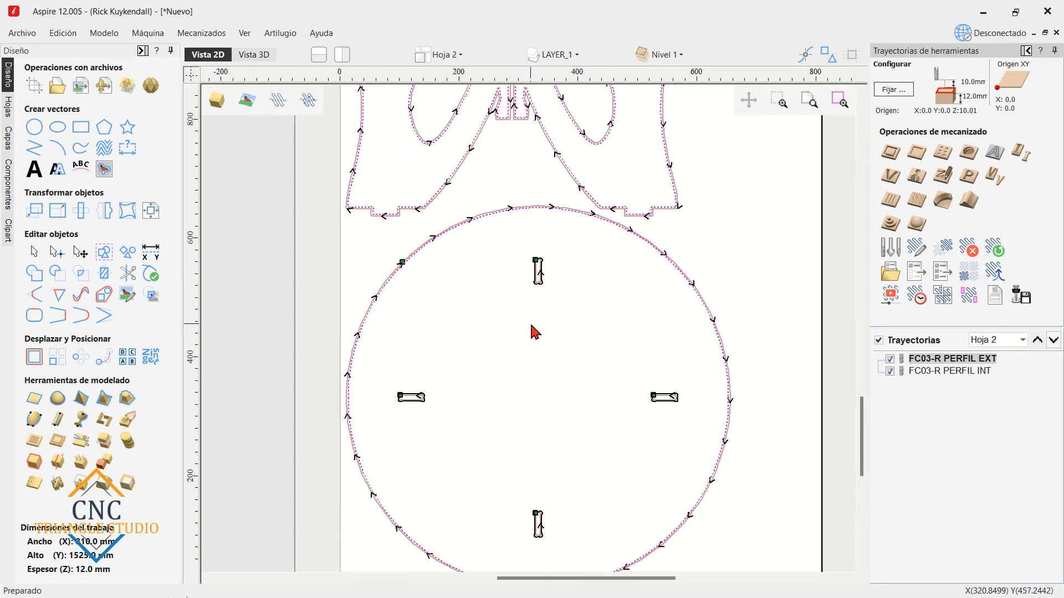
scroll(538, 283, "up", 3)
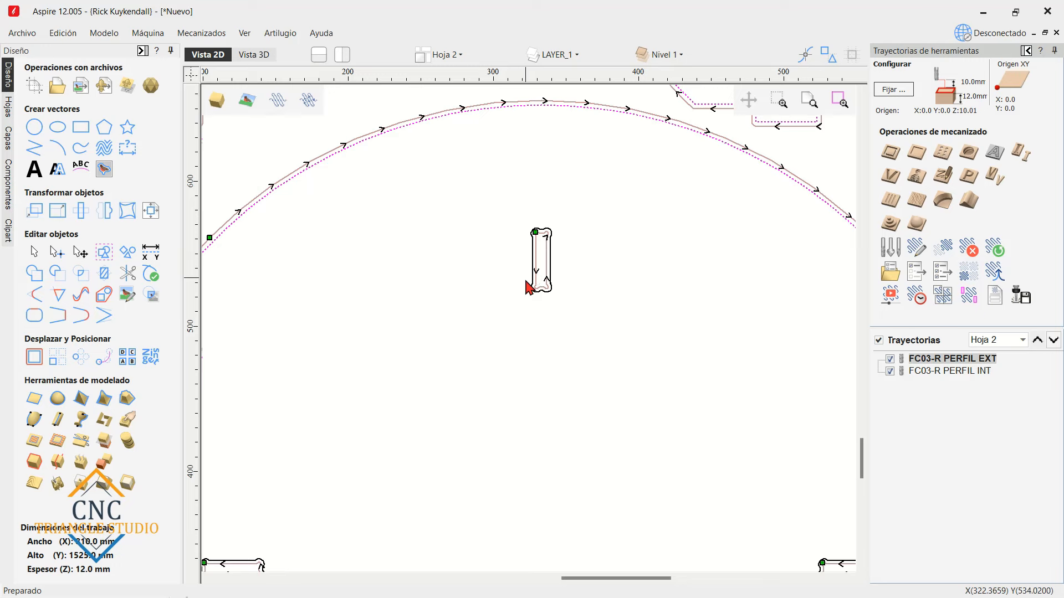
scroll(551, 244, "down", 4)
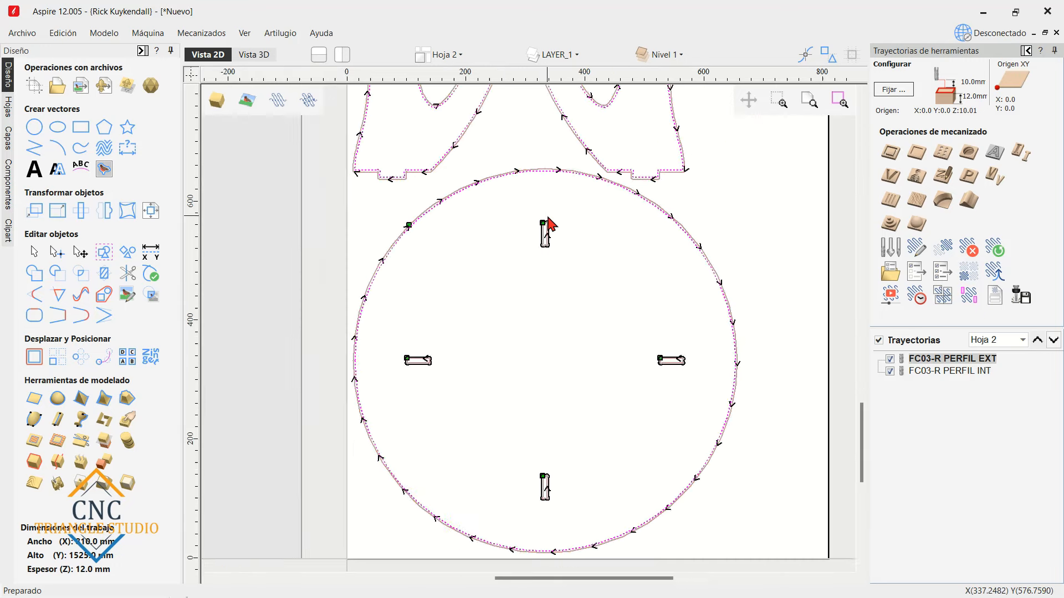
scroll(587, 321, "up", 3)
scroll(641, 337, "down", 1)
scroll(641, 336, "down", 2)
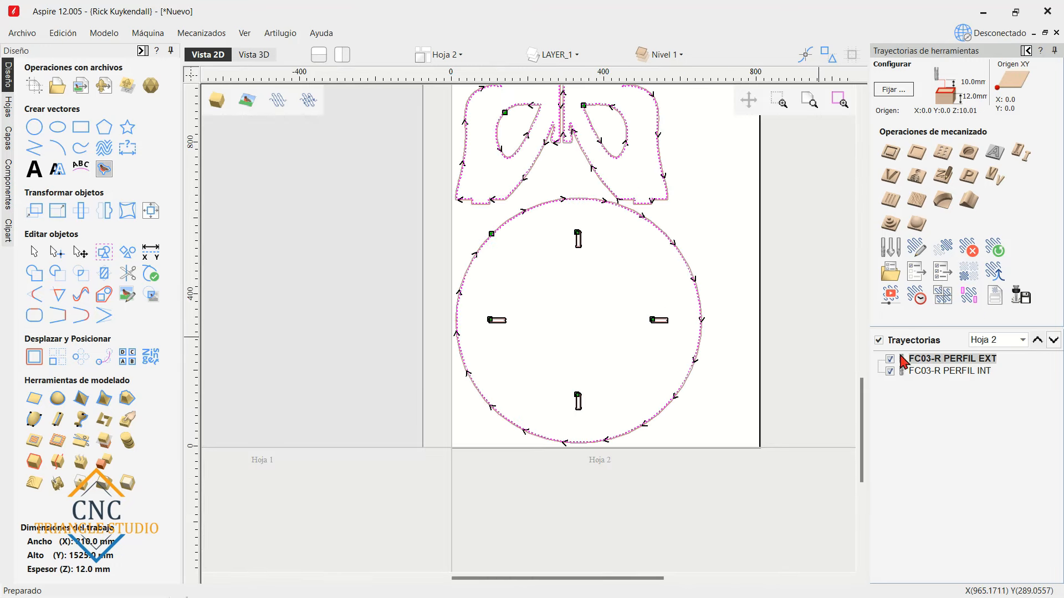
- Move the FC03-R PERFIL INT toolpath ahead of FC03-R PERFIL EXT in the machining order
left_click(945, 373)
scroll(637, 390, "up", 2)
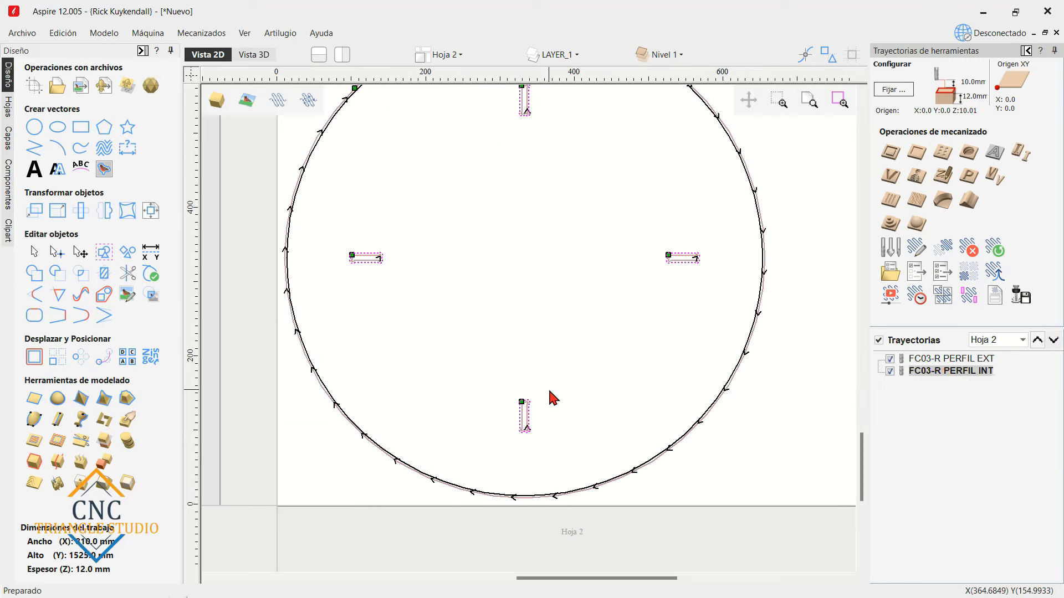
left_click(1039, 339)
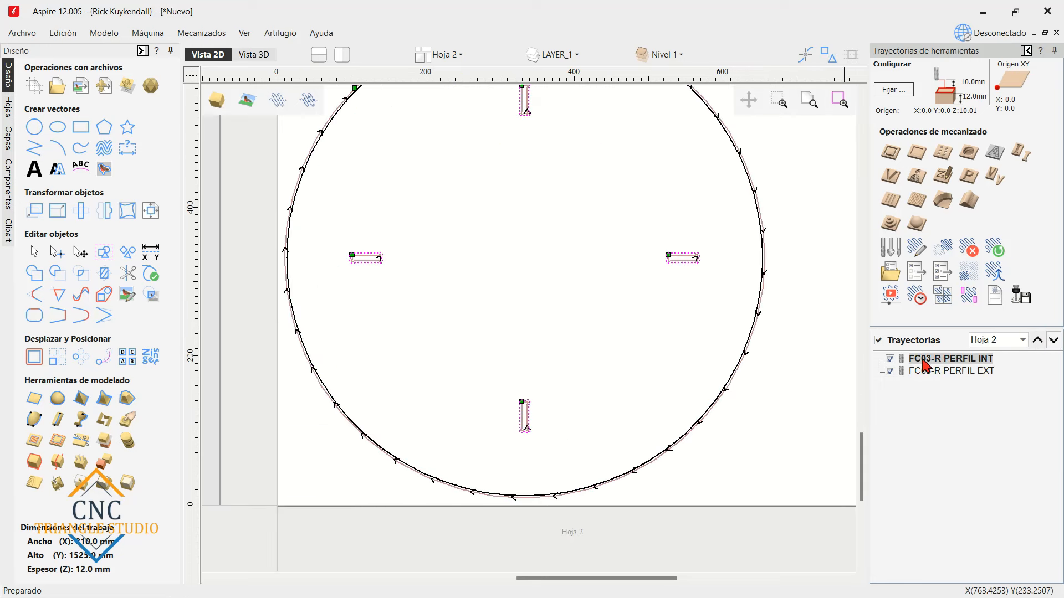
- Simulate the visible inside and outside toolpaths of sheet 2 in the 3D preview, raising the animation speed during the cut
scroll(698, 386, "down", 3)
left_click(890, 294)
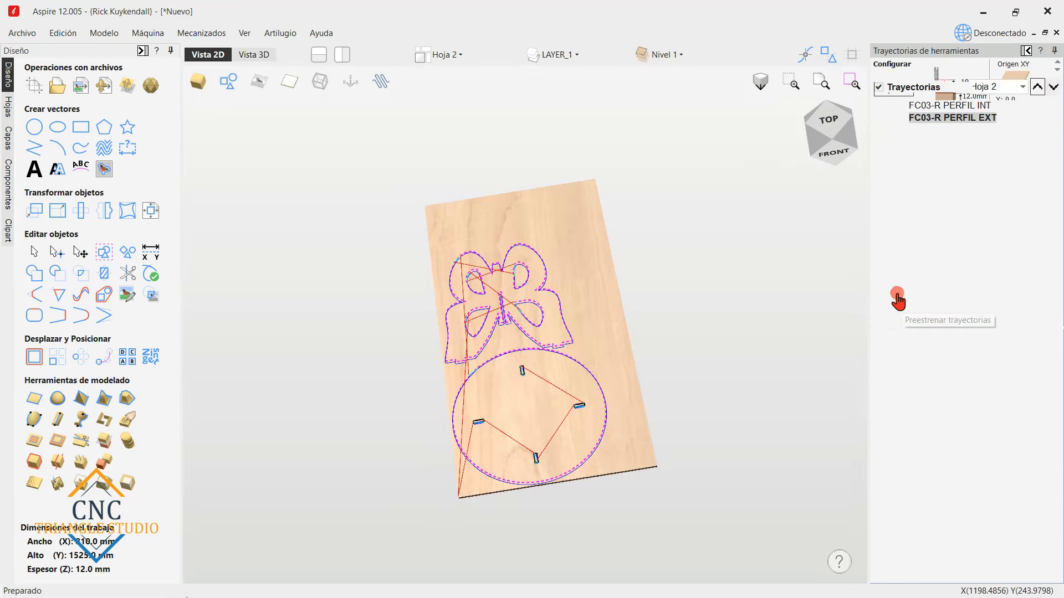
scroll(498, 344, "up", 3)
left_click_drag(532, 311, 874, 287)
left_click(1030, 258)
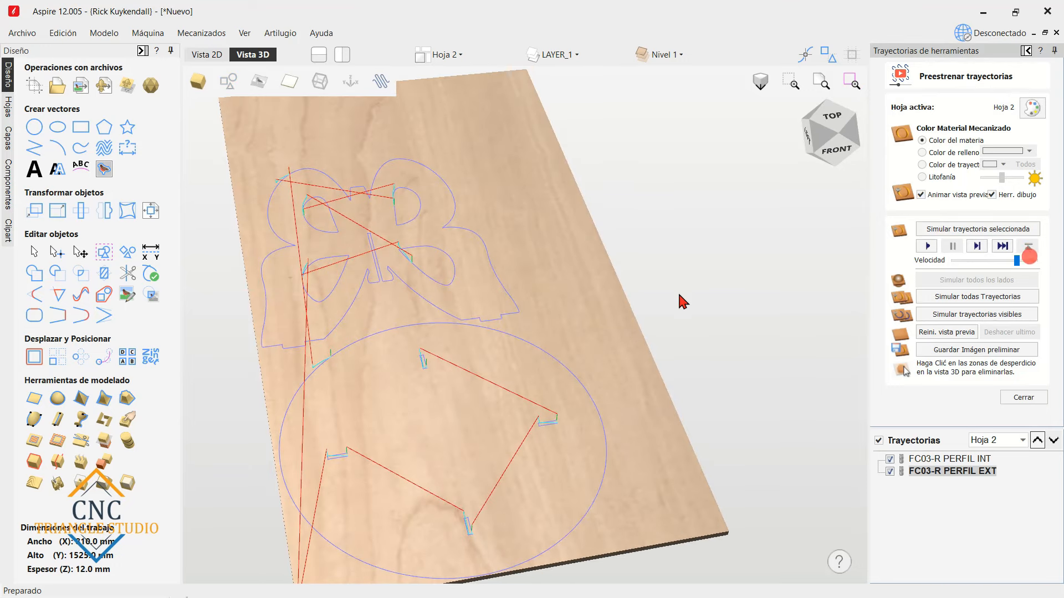
scroll(526, 375, "down", 3)
scroll(370, 413, "up", 3)
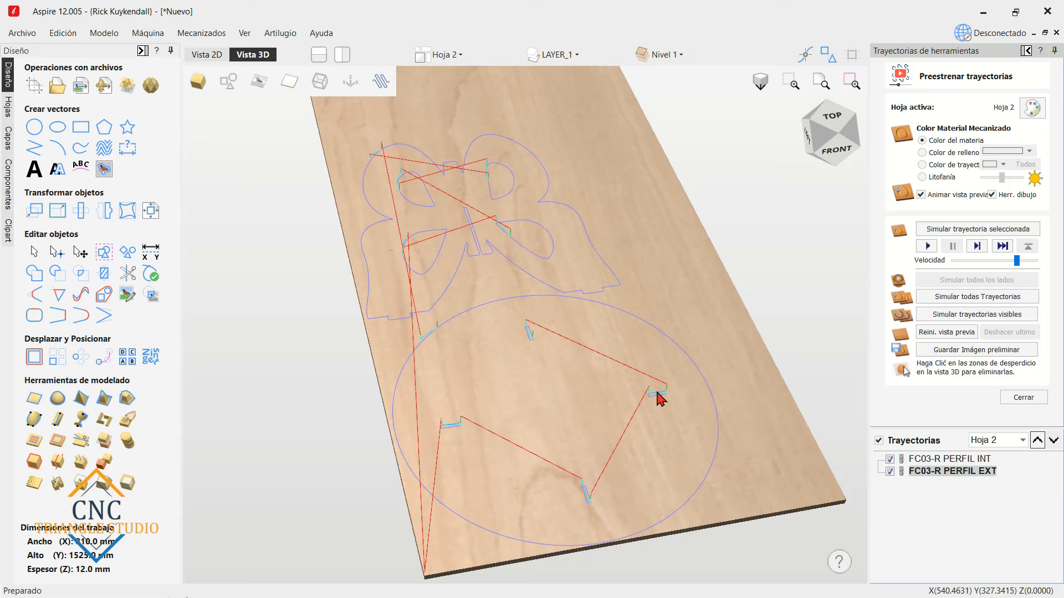
left_click(957, 314)
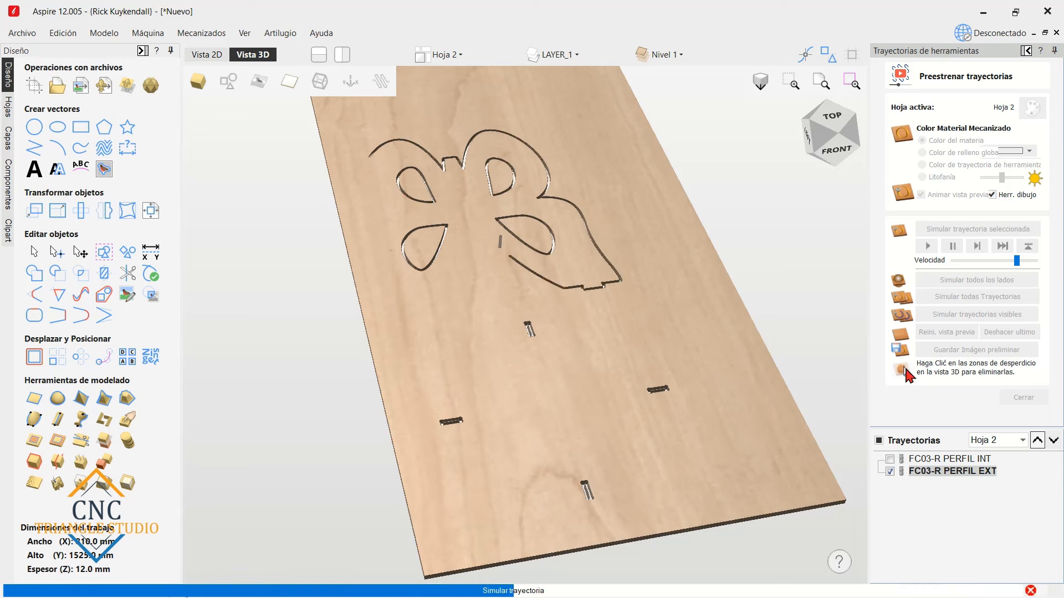
left_click_drag(1017, 260, 1026, 260)
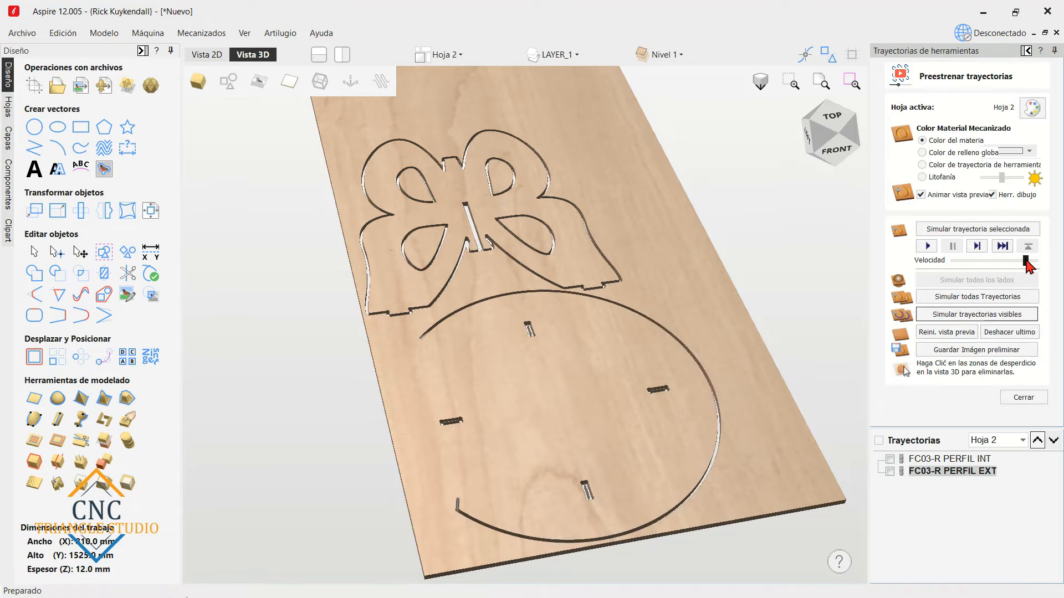
- Remove the waste material around the parts and inside the butterfly's wing openings in the 3D preview
left_click_drag(621, 338, 558, 375)
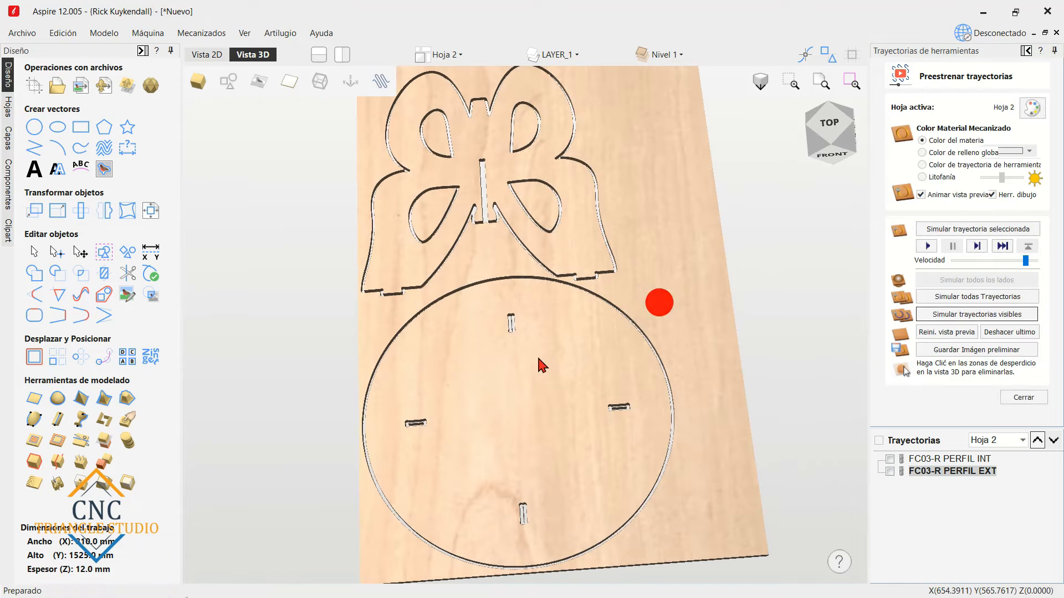
mouse_move(500, 330)
left_mouse_down()
mouse_move(616, 222)
mouse_move(499, 310)
mouse_move(497, 401)
left_mouse_up()
left_click(449, 215)
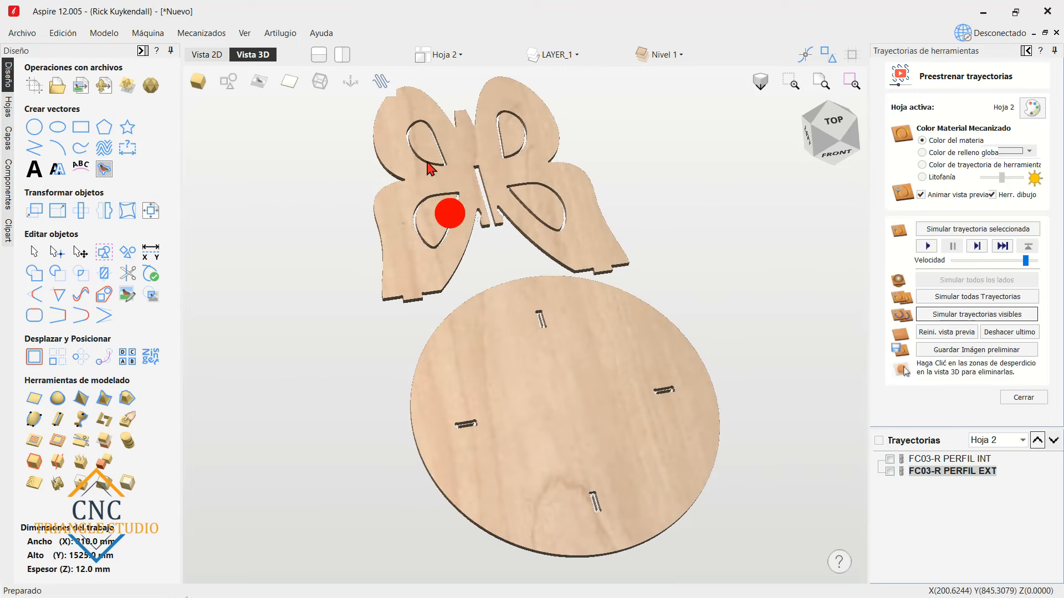
left_click(425, 144)
left_click(520, 132)
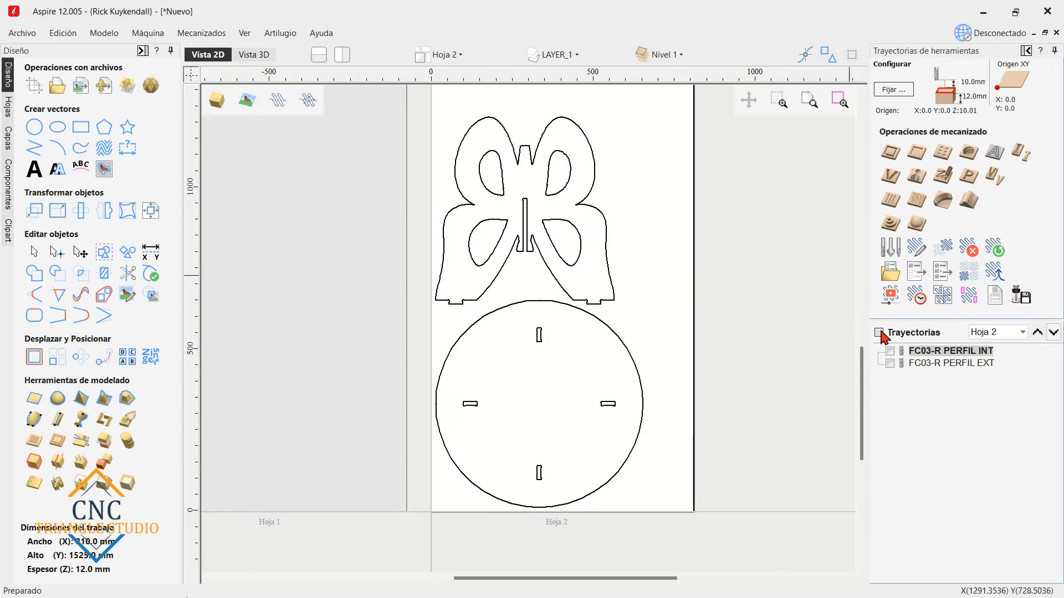
- Make all toolpaths of sheet 2 visible and open the toolpath saving settings
left_click(881, 331)
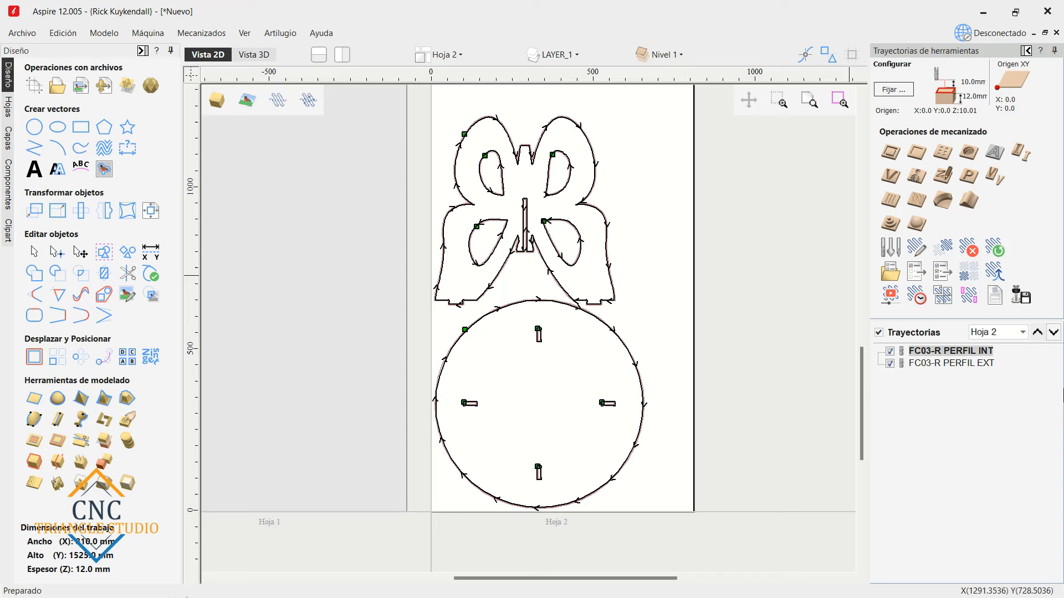
left_click(1022, 299)
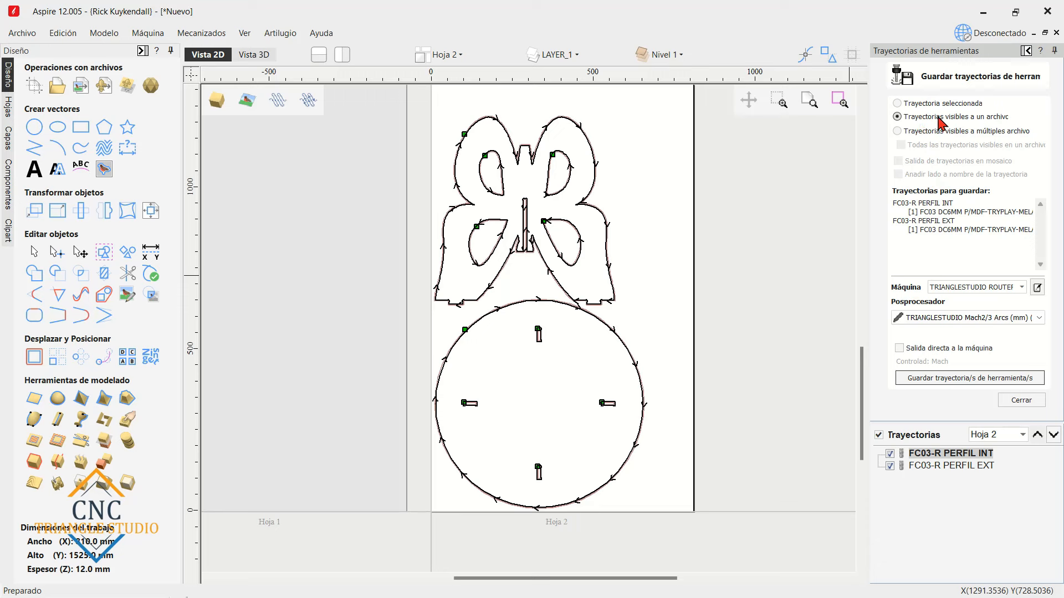
- Check both toolpaths to export and compare saving only the selected one with saving all visible toolpaths to one file
left_click(933, 465)
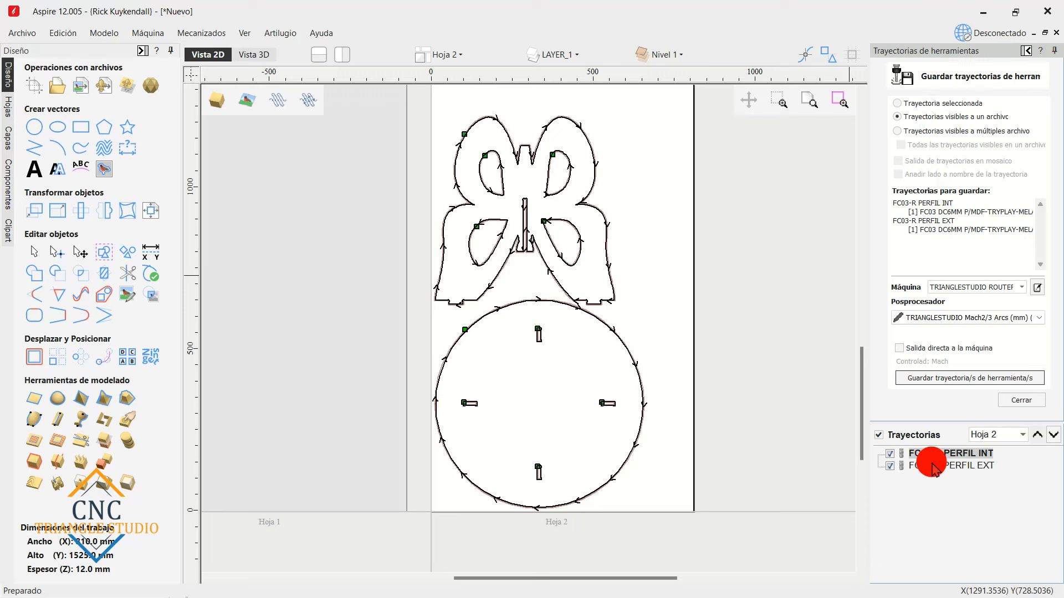
left_click(936, 453)
left_click(932, 465)
left_click(889, 466)
left_click(890, 454)
left_click(890, 466)
left_click(890, 453)
left_click(967, 453)
left_click(965, 465)
left_click(966, 454)
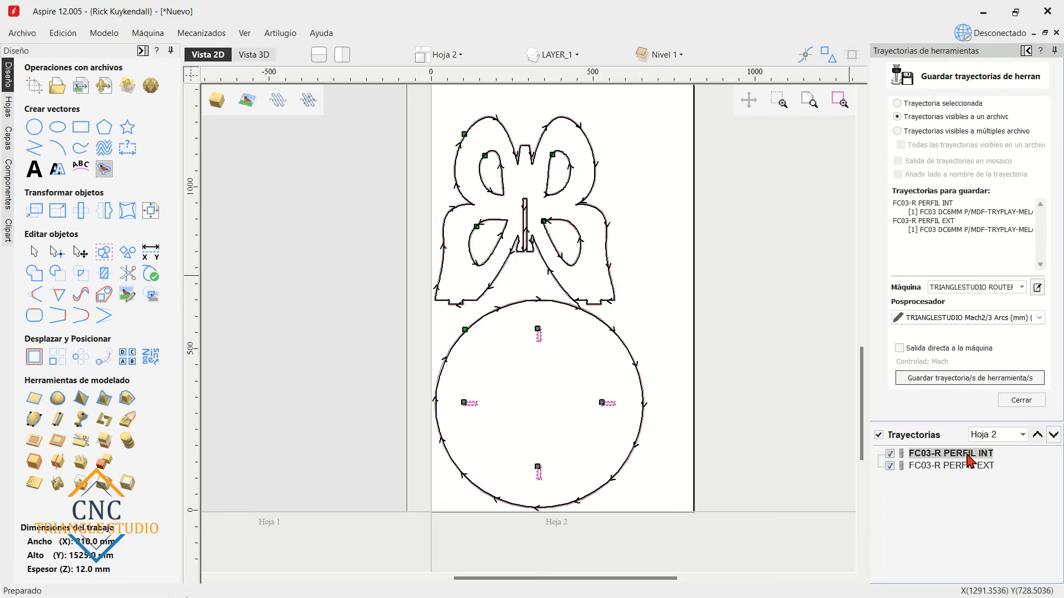
left_click(931, 467)
left_click(924, 454)
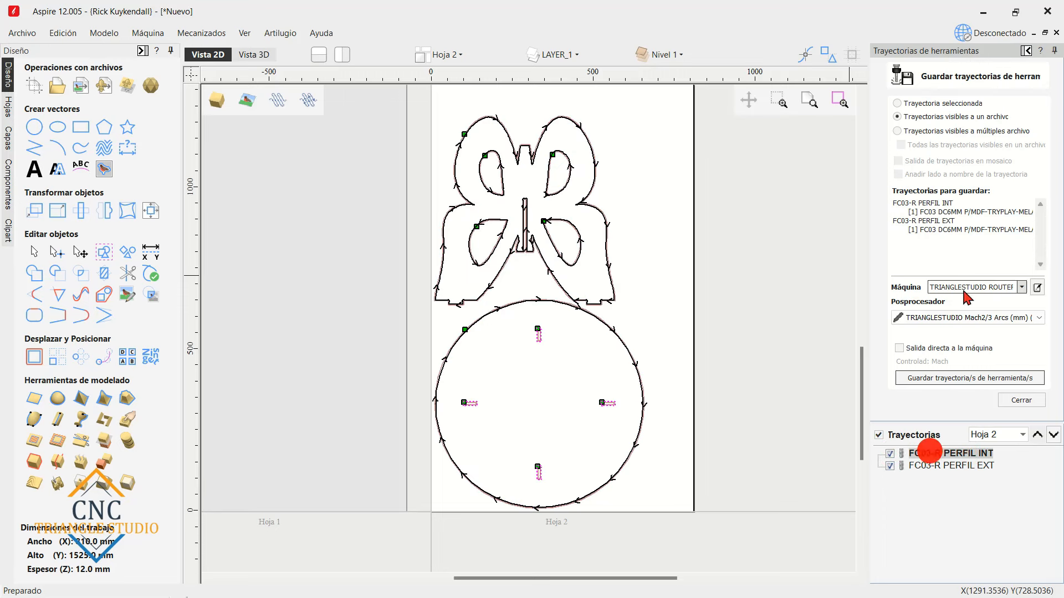
left_click(947, 104)
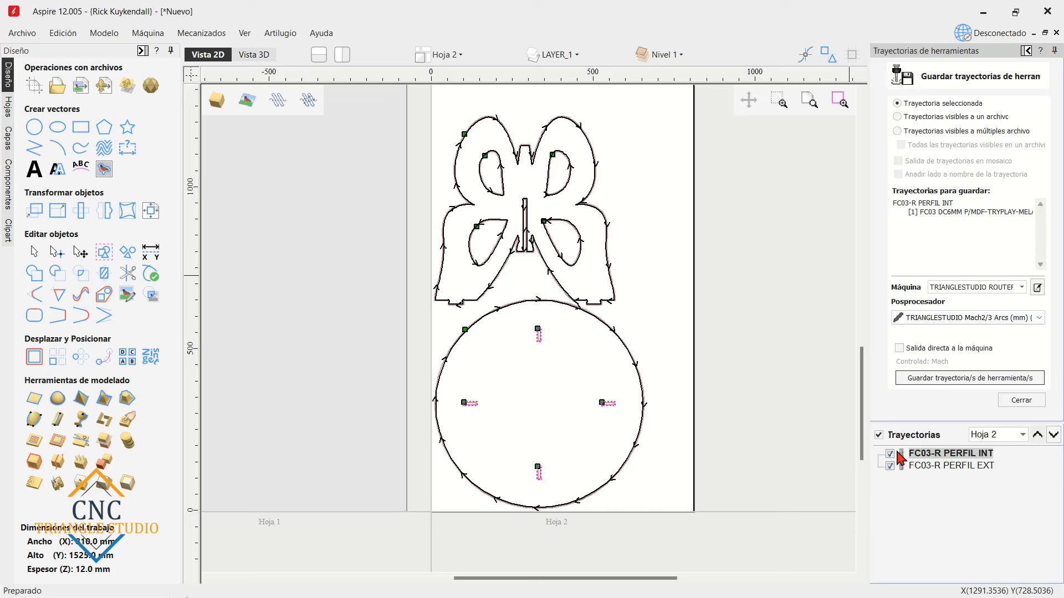
left_click(985, 115)
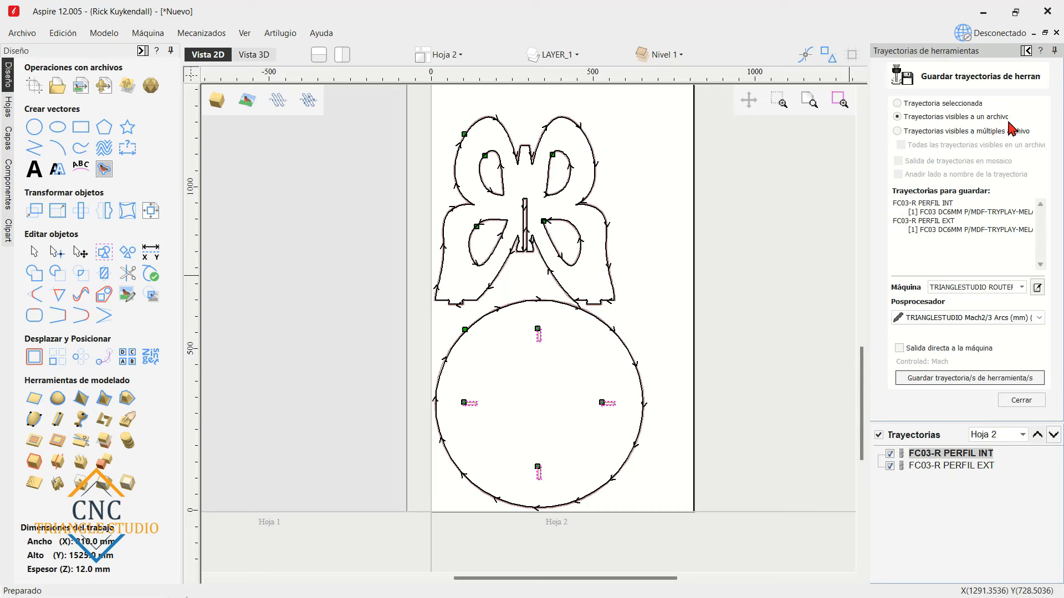
- Review the postprocessor choice and the TRIANGLESTUDIO ROUTER machine configuration with its associated postprocessor, and accept the configuration
left_click(1038, 317)
left_click(1038, 317)
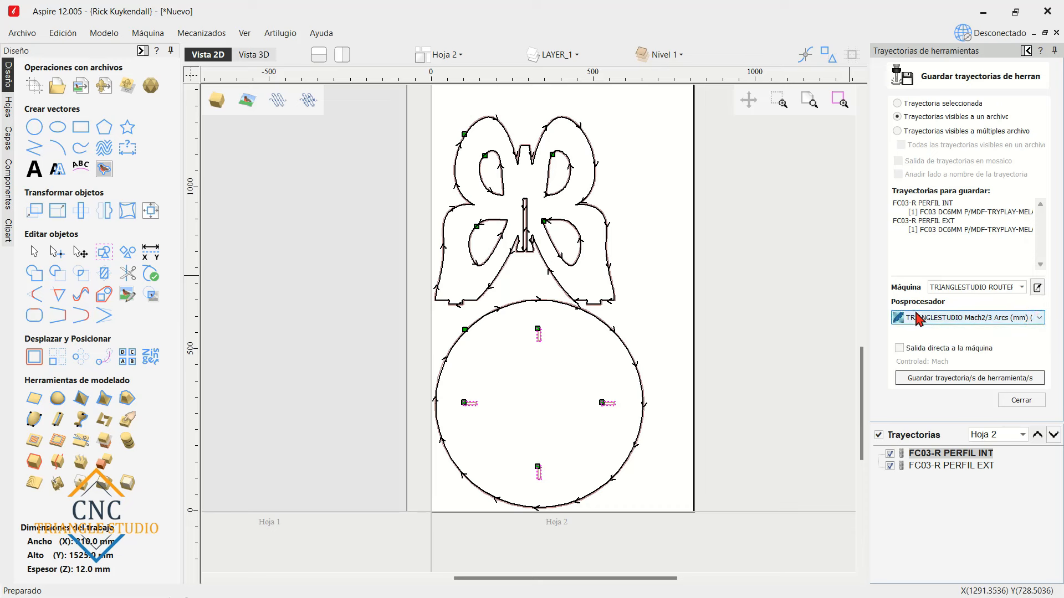
left_click(1034, 288)
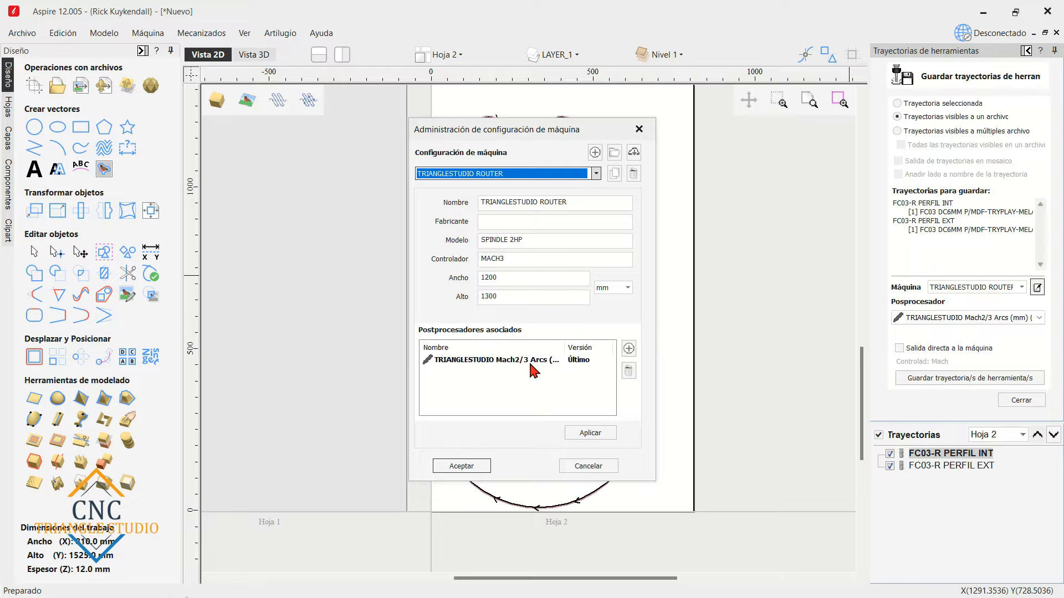
left_click(462, 466)
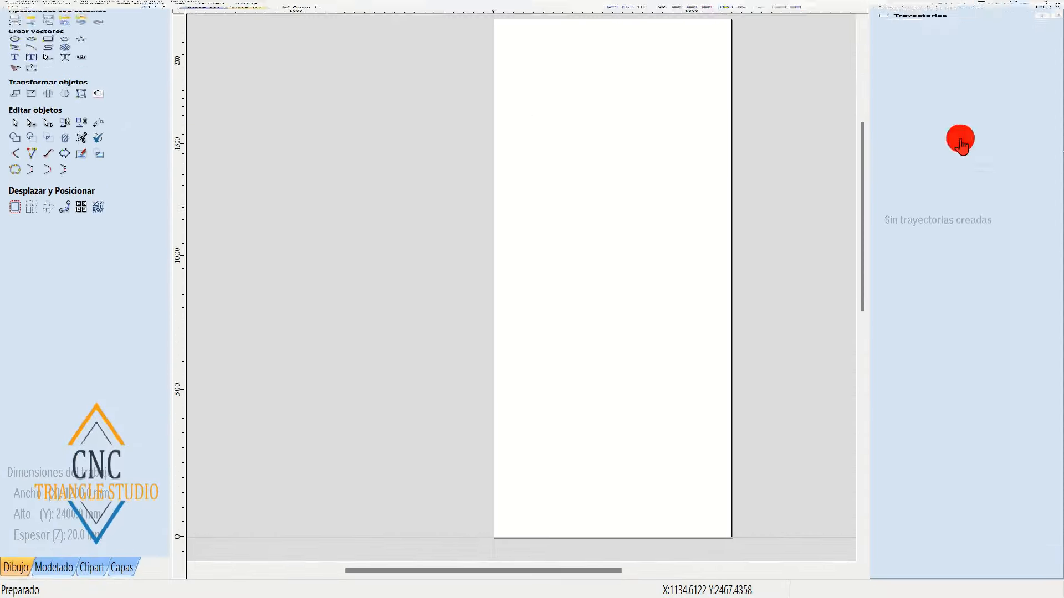
- Switch to Aspire 10.512 and browse the postprocessors offered for saving toolpaths
left_click(928, 287)
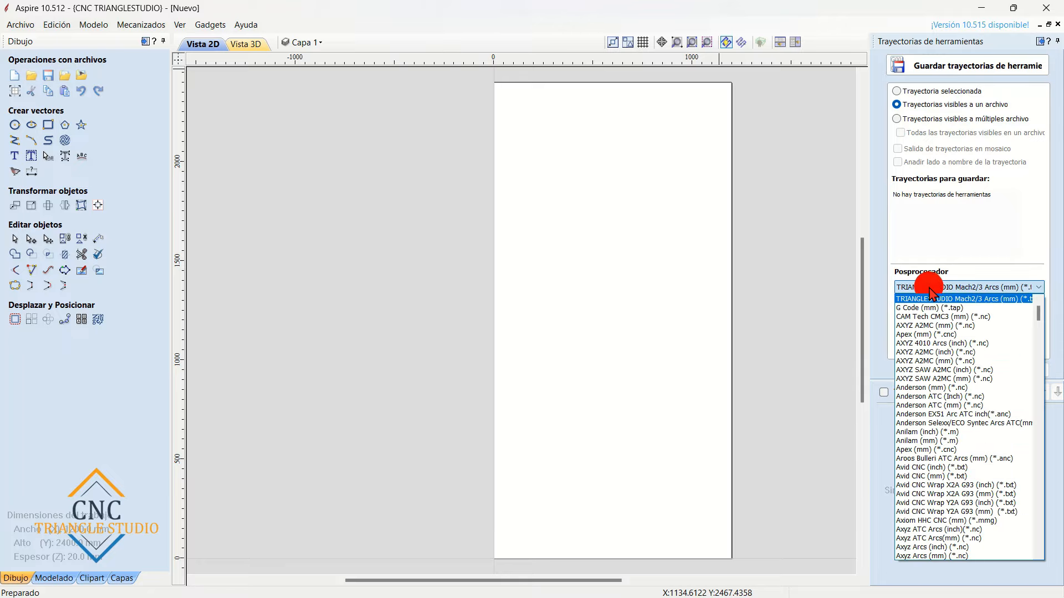
mouse_move(1037, 311)
left_mouse_down()
mouse_move(1041, 556)
mouse_move(1055, 300)
left_mouse_up()
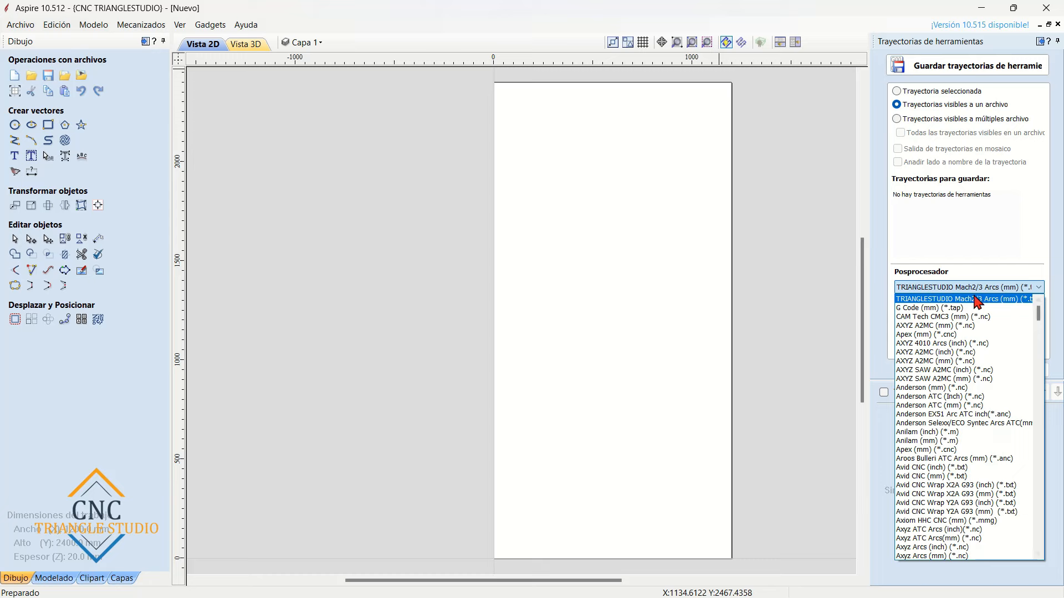
left_click_drag(1037, 311, 1058, 297)
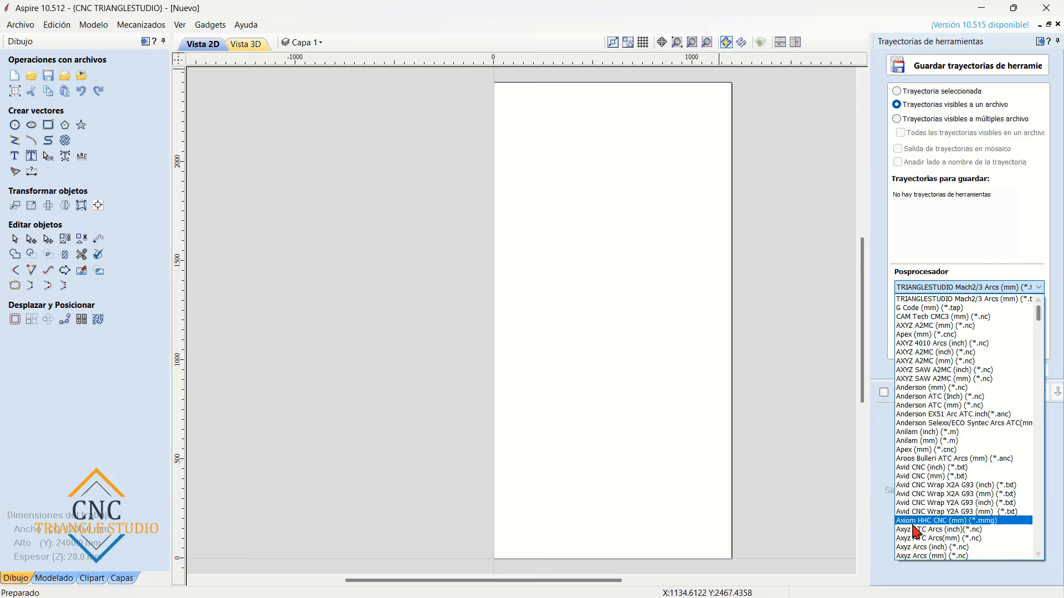
left_click(990, 238)
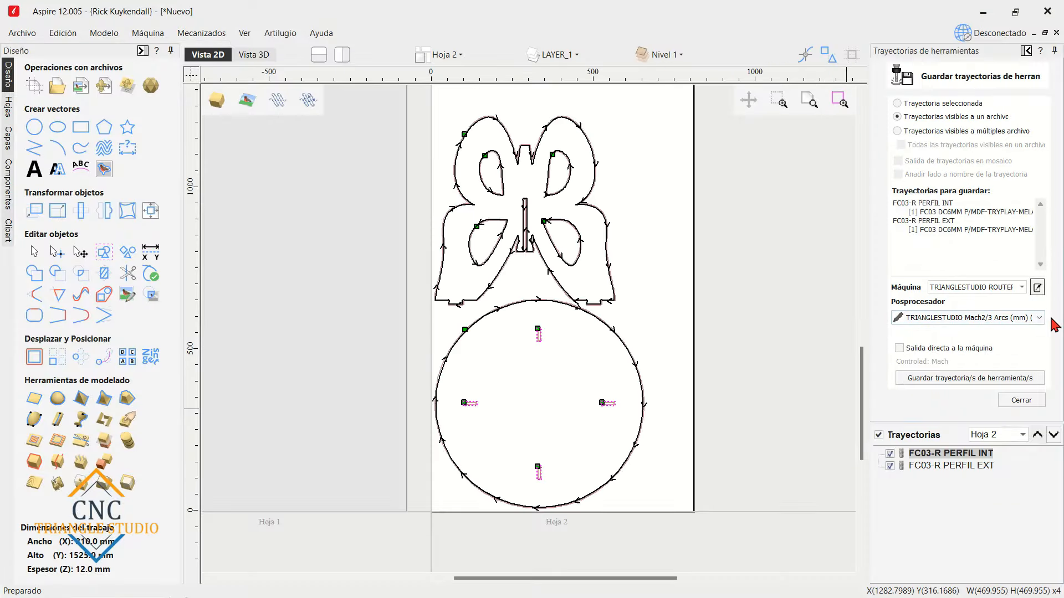
- Switch back to Aspire 12.005 and check the postprocessor choices for saving the butterfly table's toolpaths
left_click(1039, 317)
left_click(1038, 317)
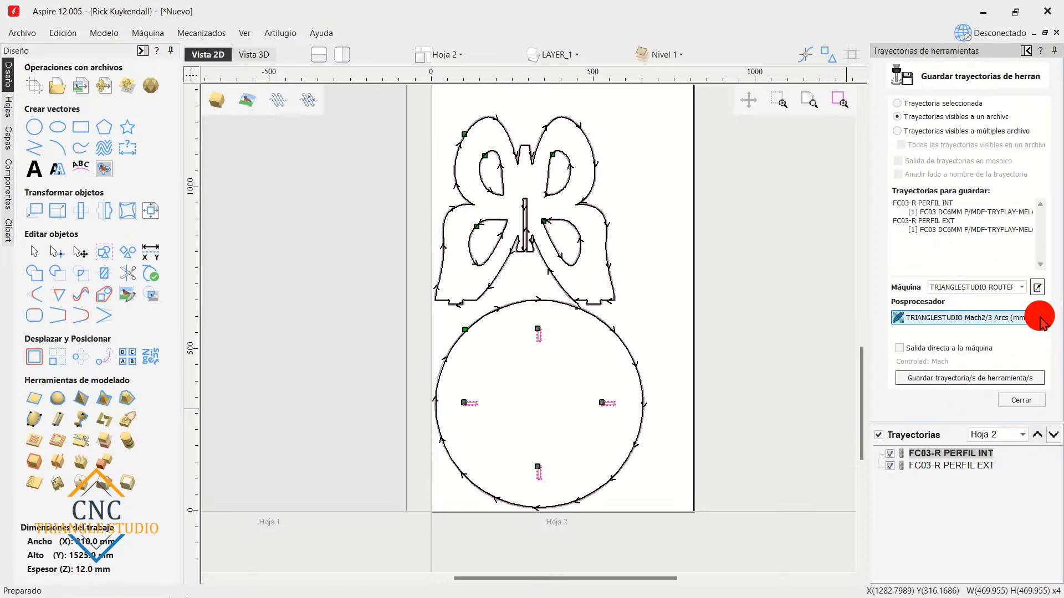
- Check the available postprocessors and the TRIANGLESTUDIO ROUTER machine configuration, and close the configuration without changes
left_click(1039, 318)
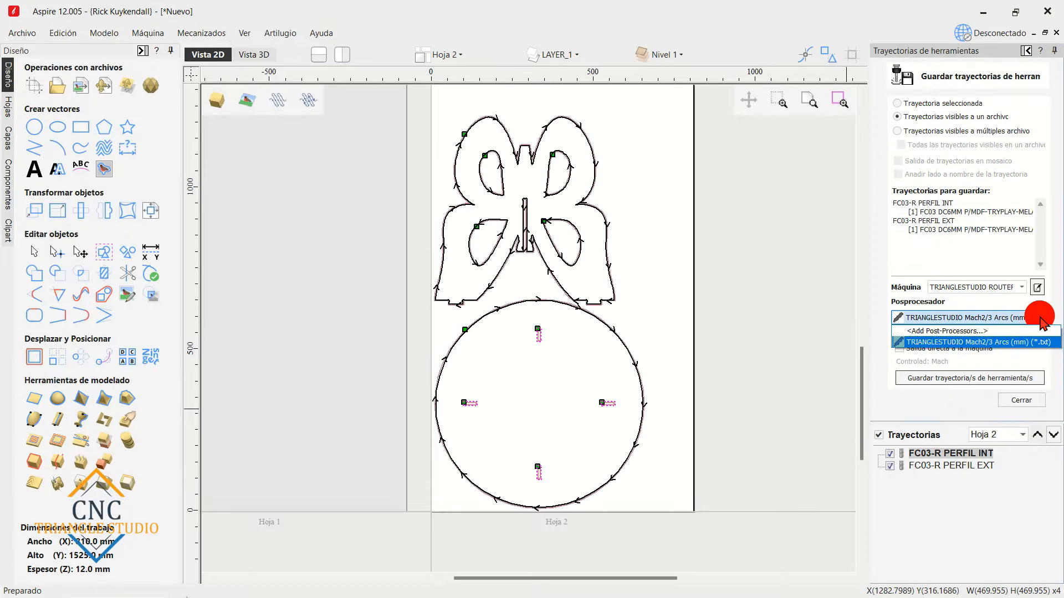
left_click(1036, 288)
left_click(1036, 288)
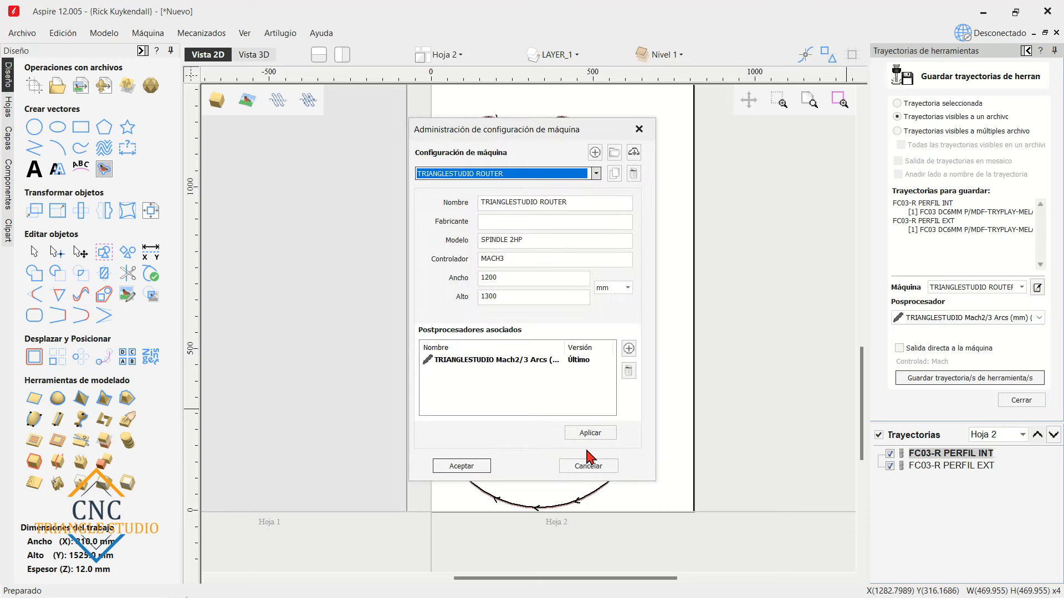
left_click(571, 464)
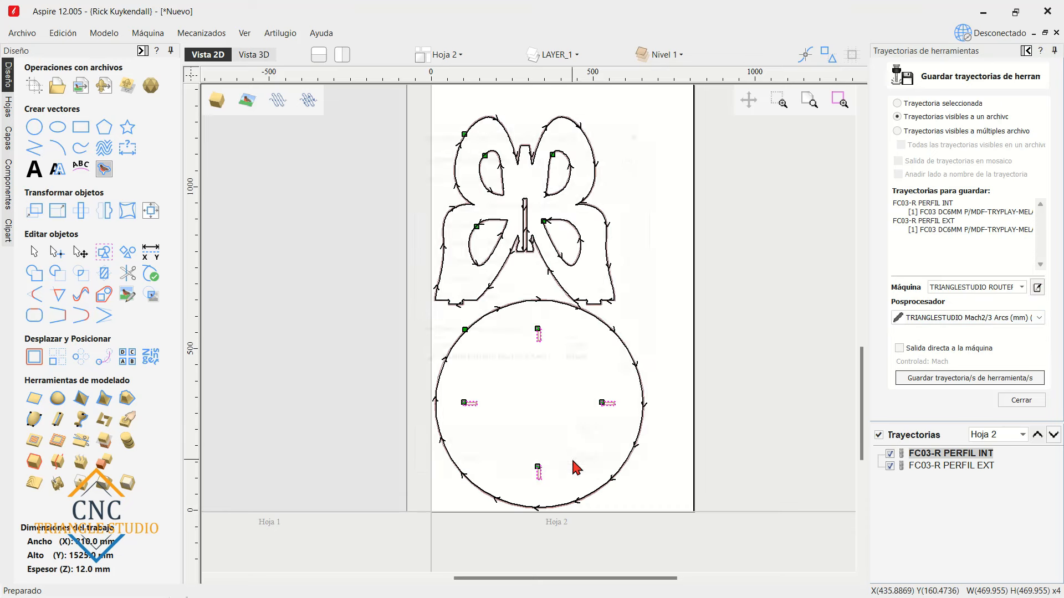
- Save both visible toolpaths to one file, Hoja 2_FC03-R PERFIL INT.txt, in the MESA MARIPOSA folder
left_click(914, 465)
left_click(921, 453)
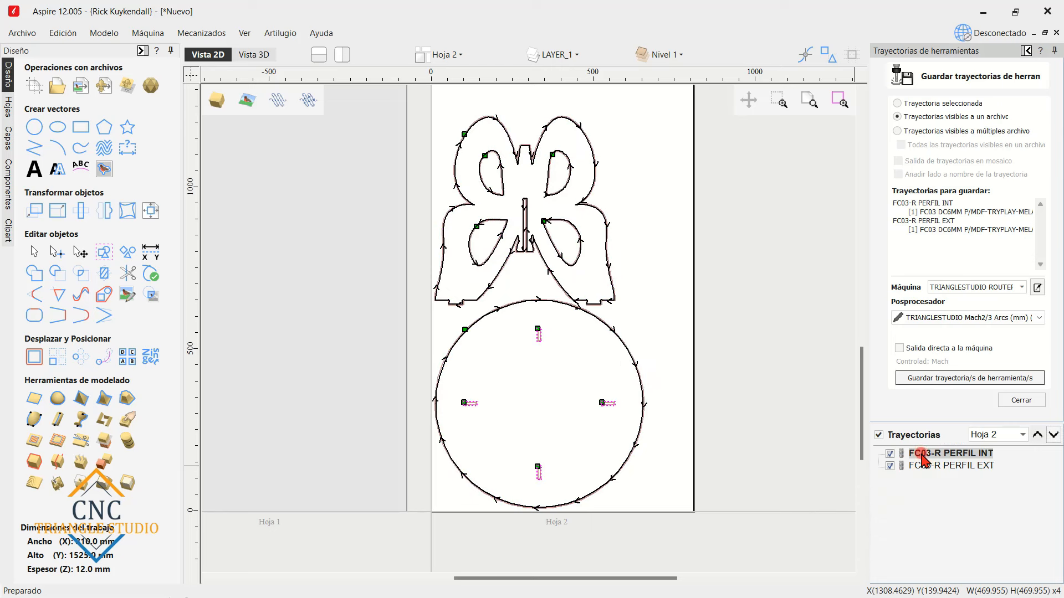
left_click(946, 379)
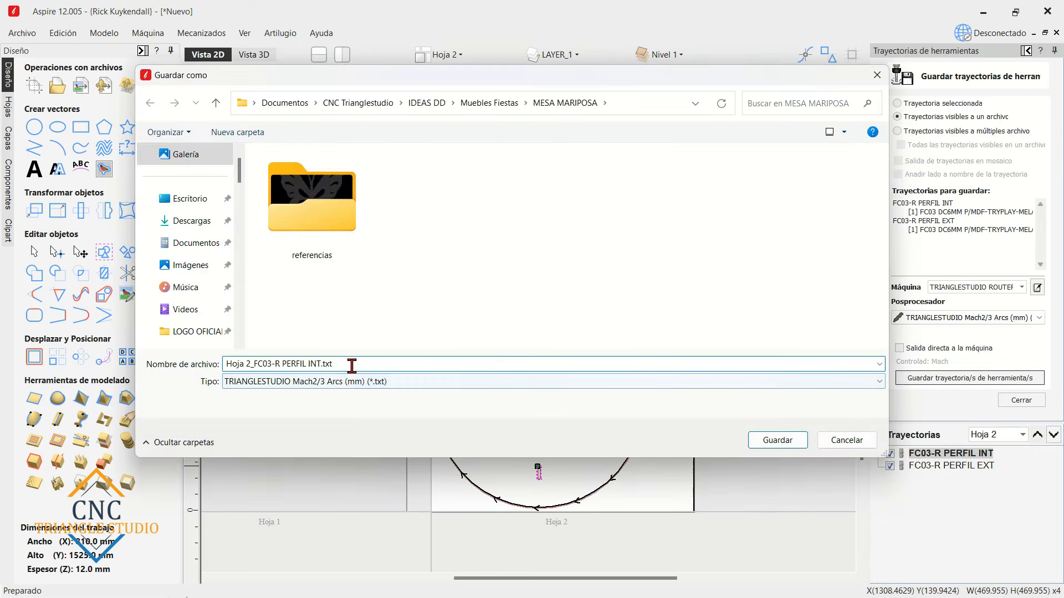
left_click_drag(222, 363, 254, 363)
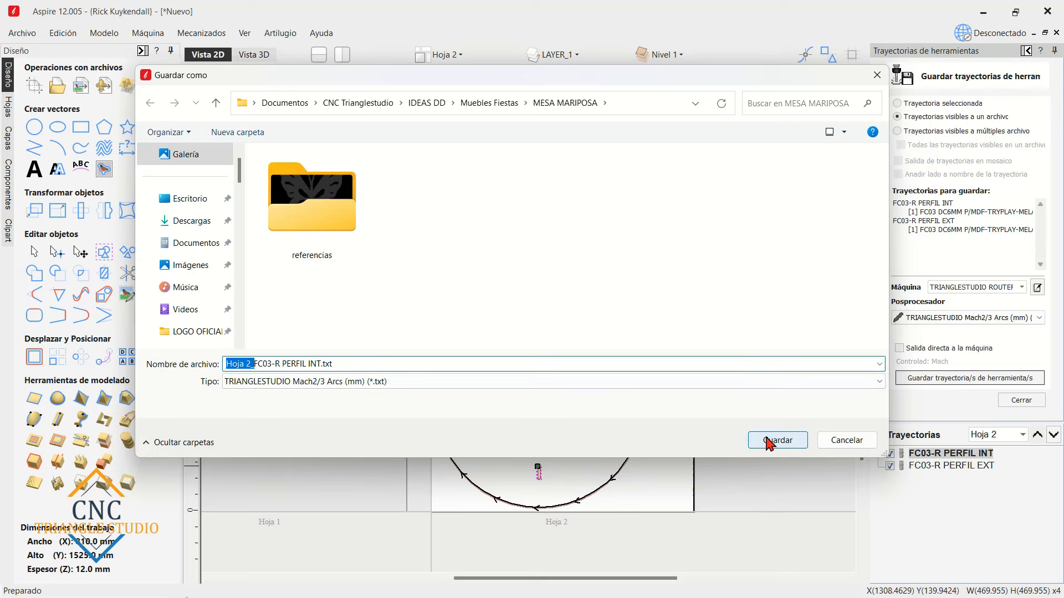
left_click(773, 440)
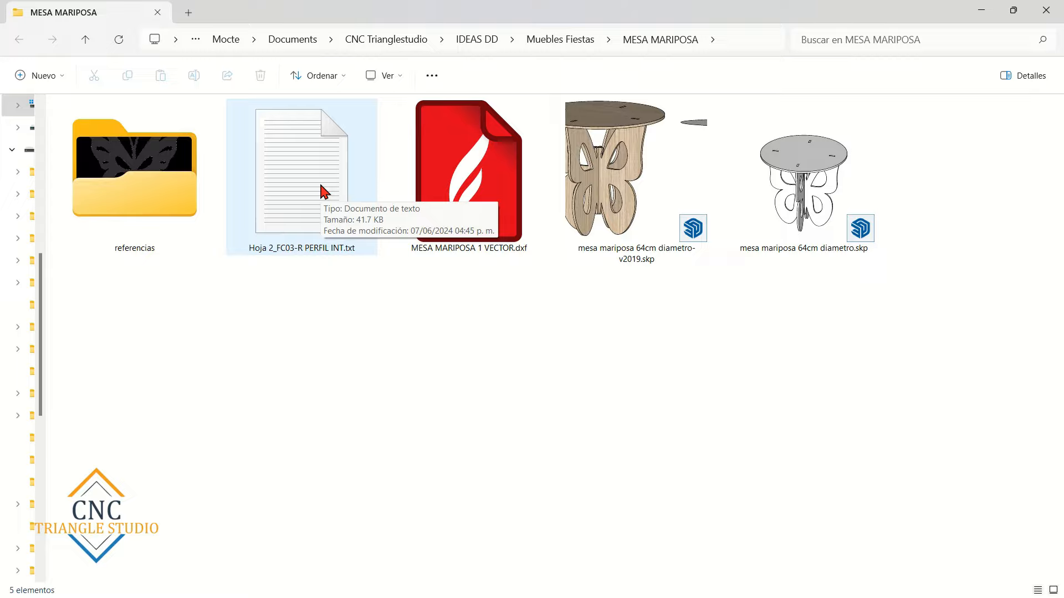
- Open the saved Hoja 2_FC03-R PERFIL INT.txt file in a maximized text editor and look through its G-code
left_click(320, 186)
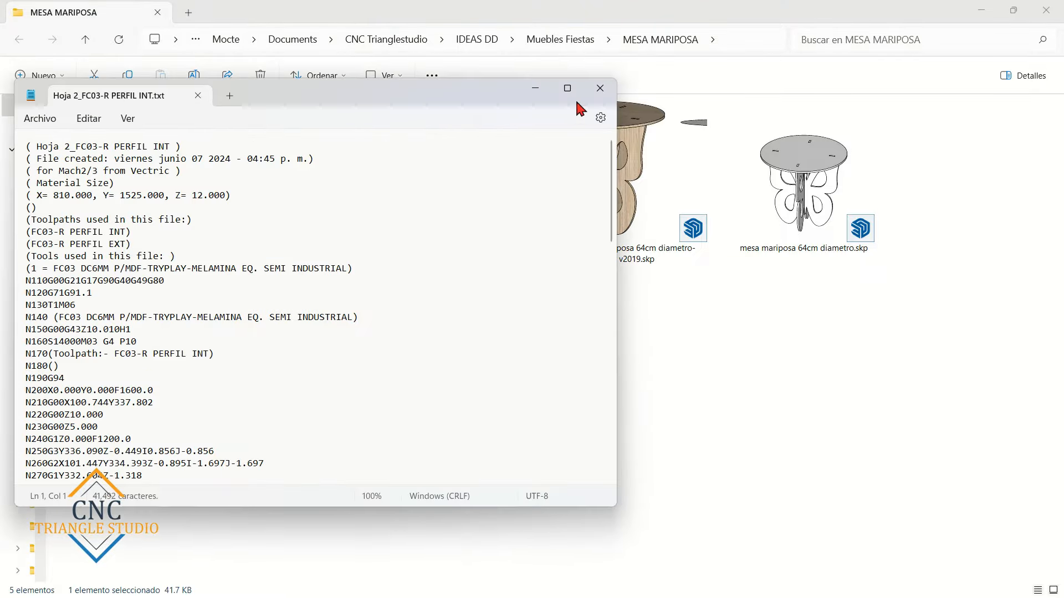
left_click(567, 88)
scroll(1059, 225, "down", 4)
left_click_drag(1060, 88, 1062, 311)
left_click_drag(1062, 311, 1063, 123)
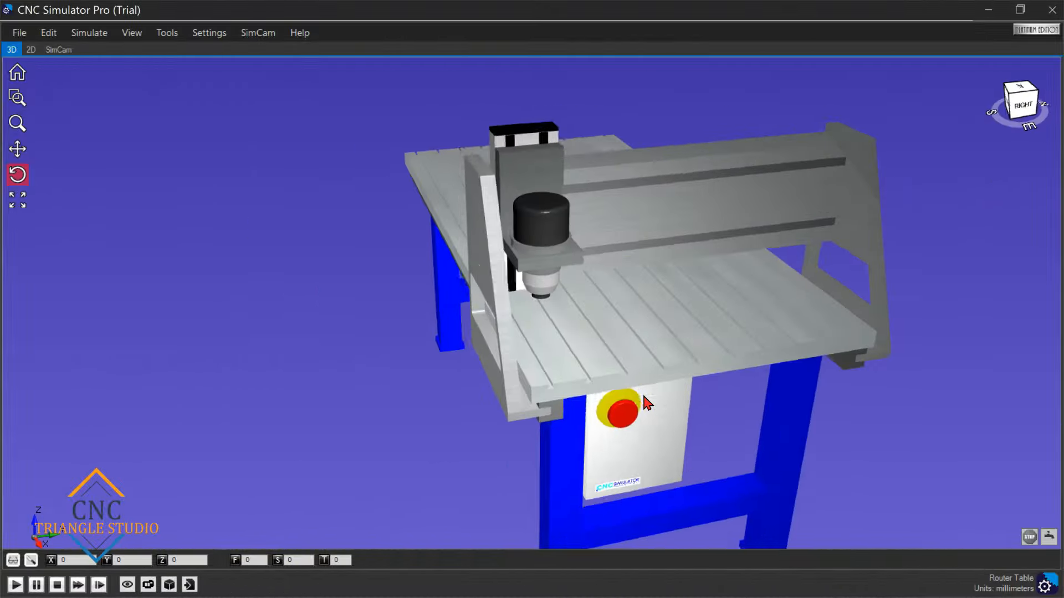
- Switch to CNC Simulator Pro and examine the router table, gantry and spindle from several sides
left_click_drag(643, 396, 581, 363)
scroll(659, 386, "up", 4)
scroll(610, 384, "down", 4)
scroll(581, 362, "up", 2)
scroll(554, 366, "down", 3)
left_click_drag(527, 383, 645, 360)
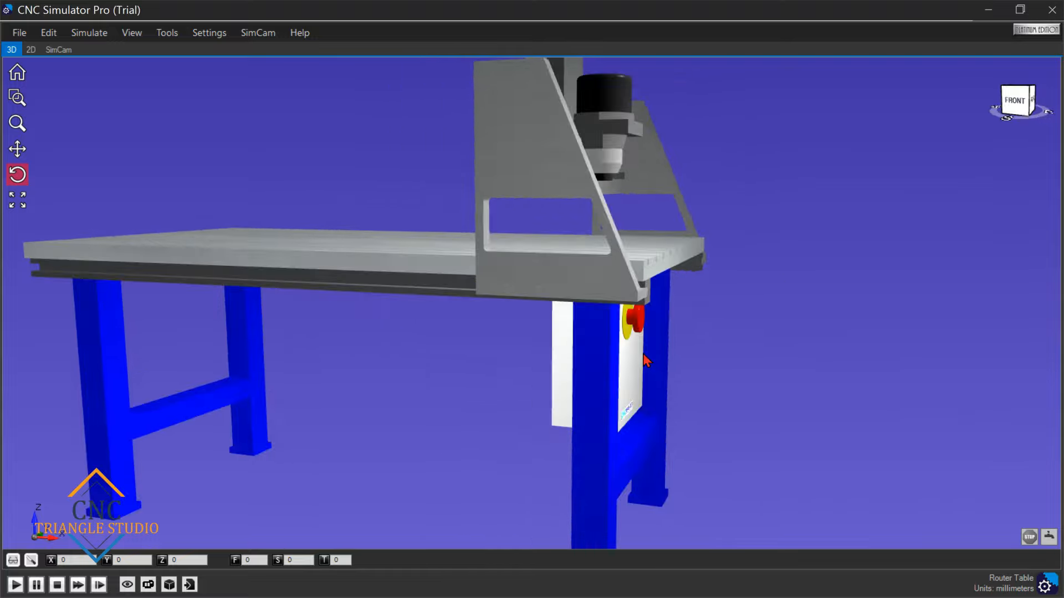
left_click_drag(605, 390, 660, 326)
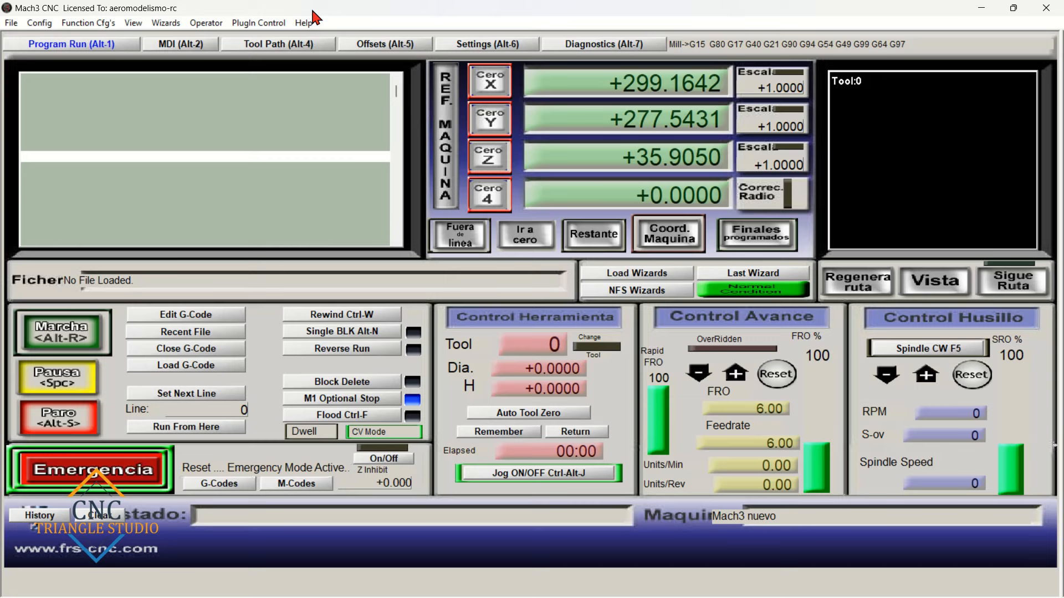
- Switch to Mach3, toggle its emergency stop and load the G-code file Hoja 2_FC03-R PERFIL INT.txt from the MESA MARIPOSA folder
left_click(149, 478)
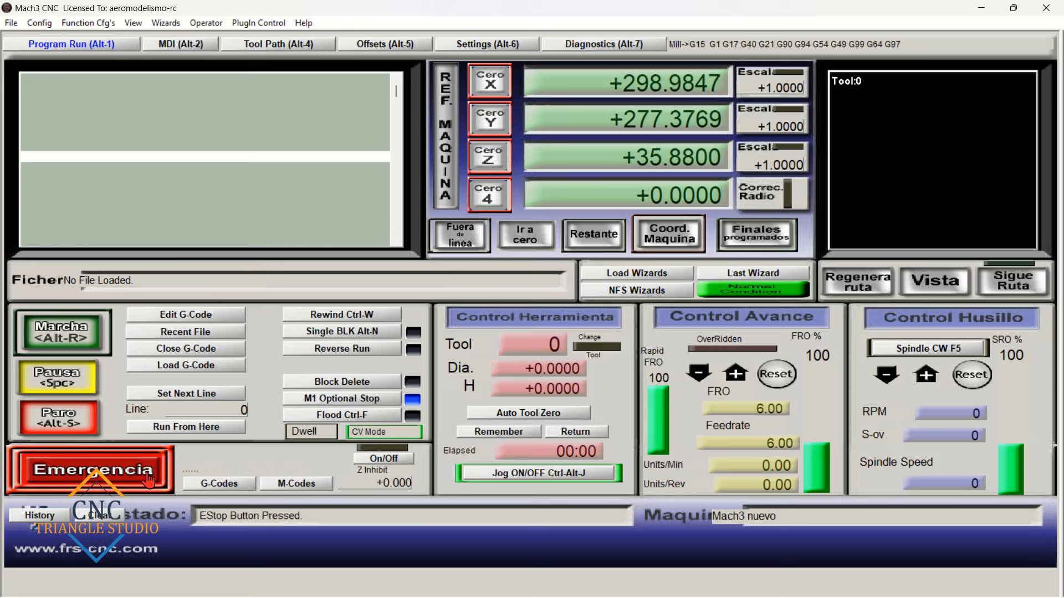
left_click(148, 478)
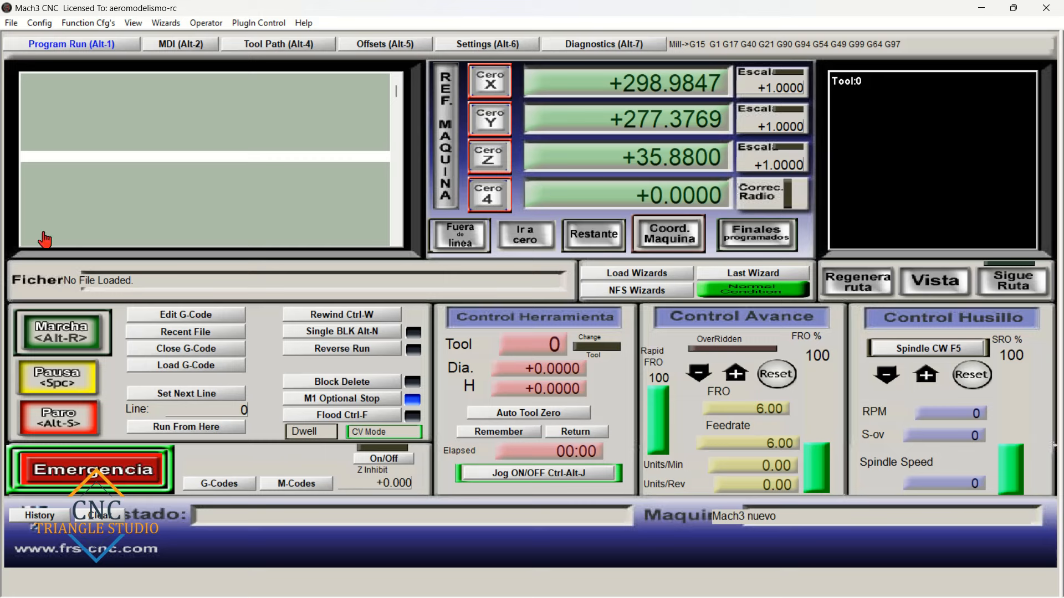
left_click(12, 23)
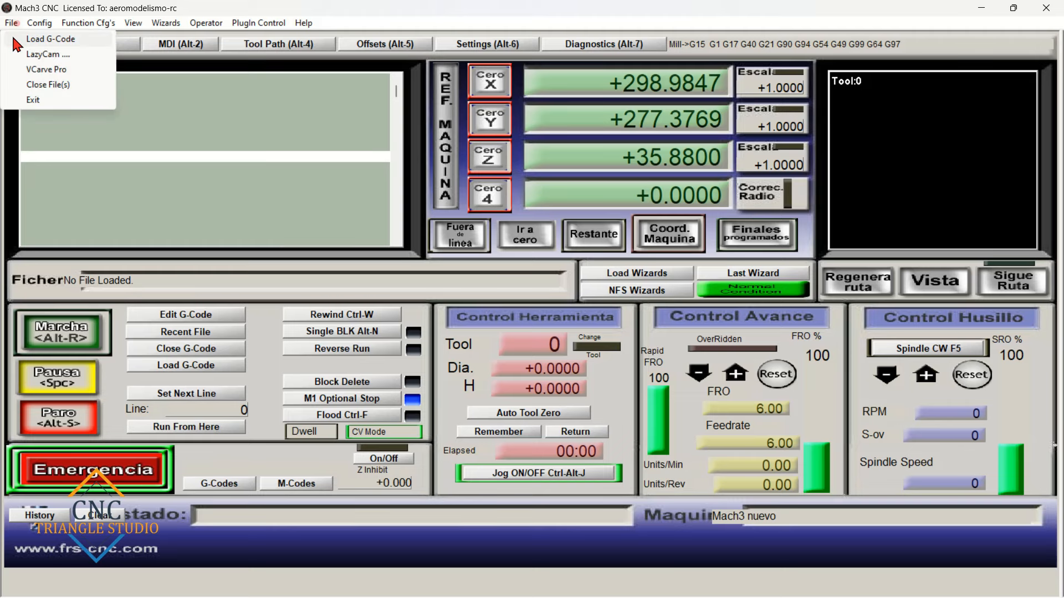
left_click(24, 40)
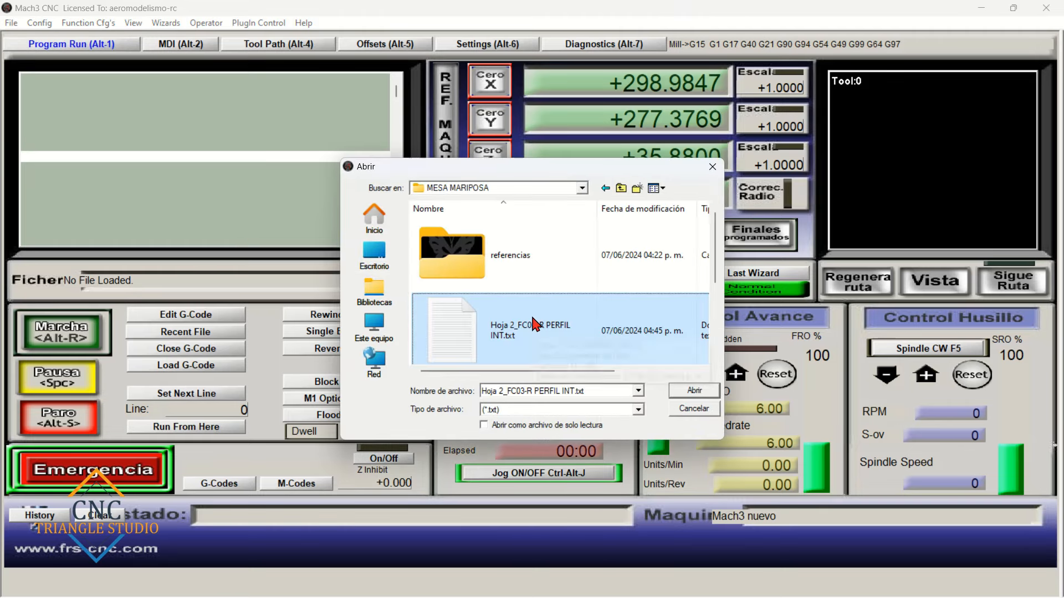
left_click(629, 406)
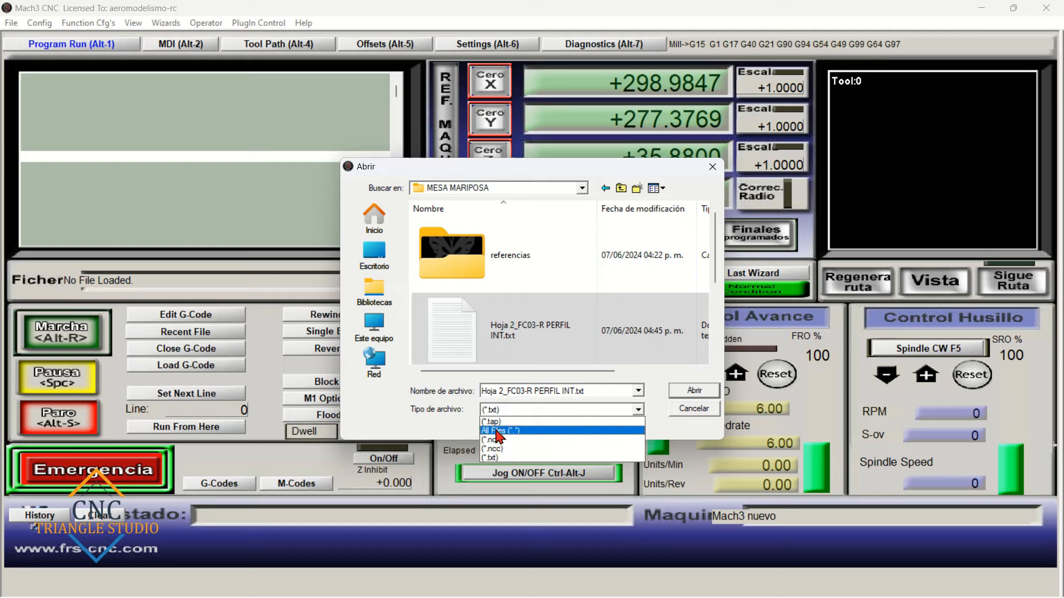
left_click(510, 410)
left_click(666, 349)
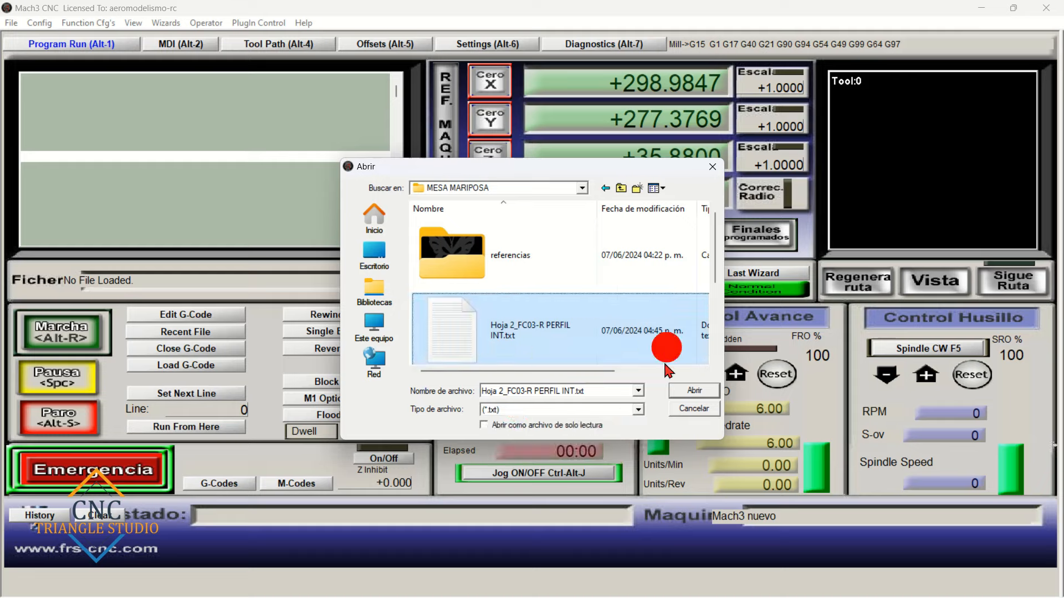
left_click(694, 390)
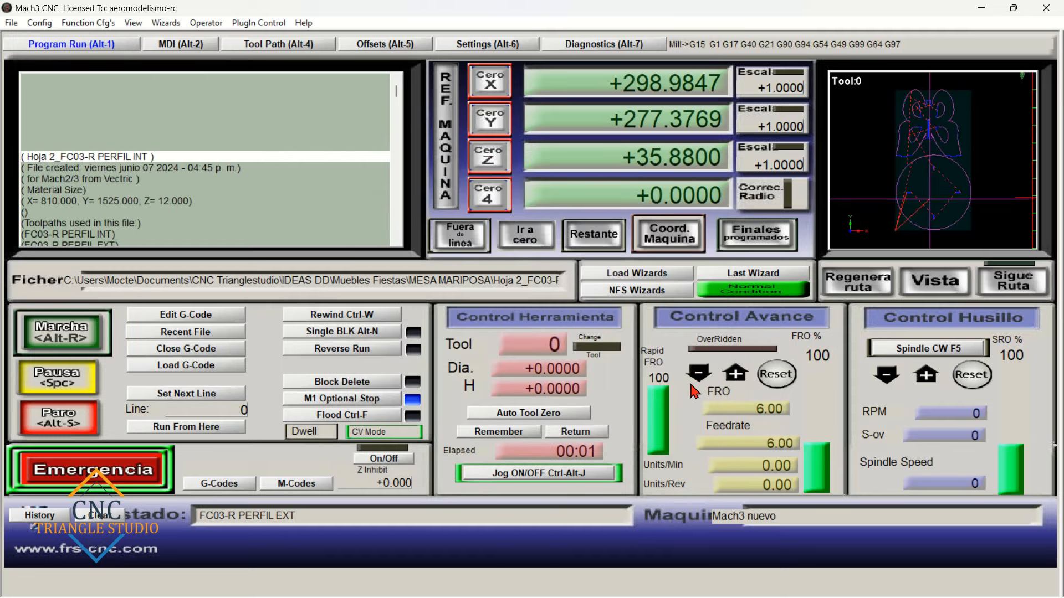
- Examine the loaded butterfly table toolpath in Mach3's preview from different angles and distances
left_click_drag(957, 224, 903, 173)
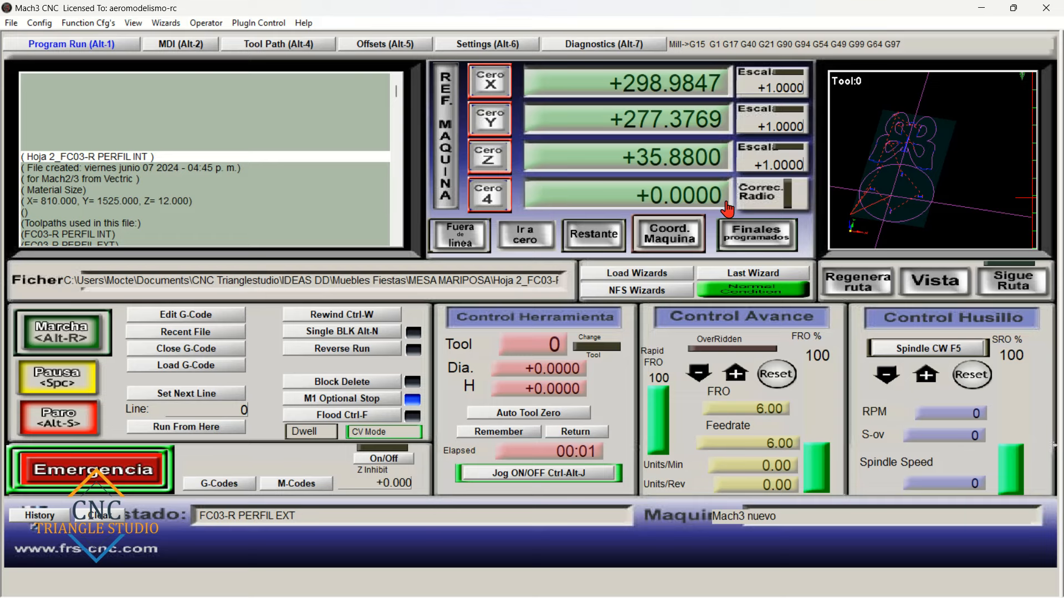
scroll(861, 211, "up", 3)
left_click_drag(893, 181, 961, 150)
scroll(851, 207, "down", 1)
scroll(831, 216, "up", 3)
right_click_drag(846, 203, 937, 160)
right_click_drag(912, 207, 892, 213)
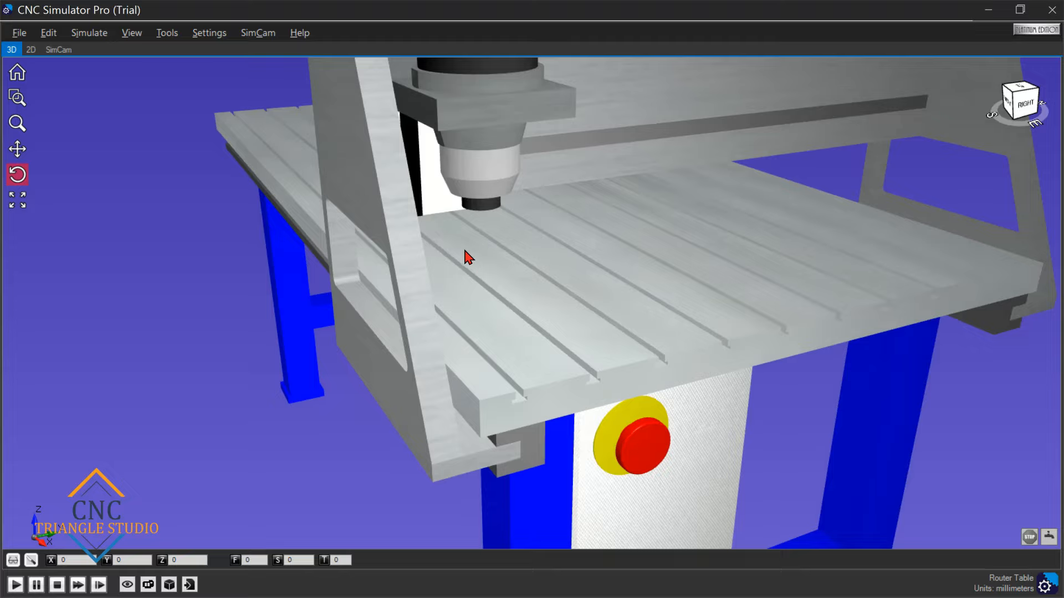
- Compare the bed corner of the router in CNC Simulator Pro with the XY datum position in Aspire's material setup
left_click_drag(468, 256, 504, 317)
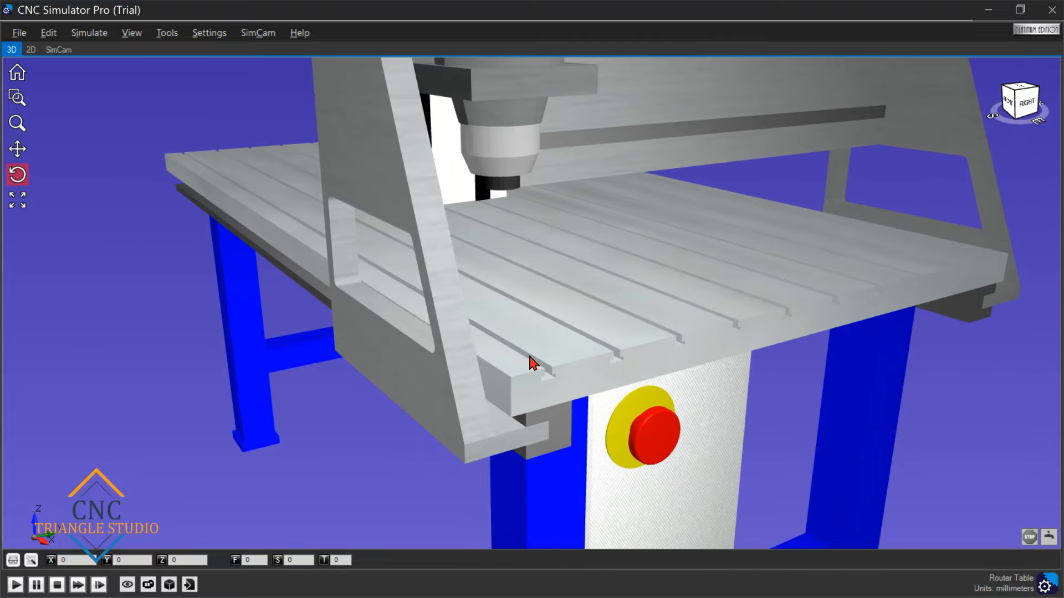
mouse_move(536, 357)
left_mouse_down()
mouse_move(513, 372)
mouse_move(536, 363)
left_mouse_up()
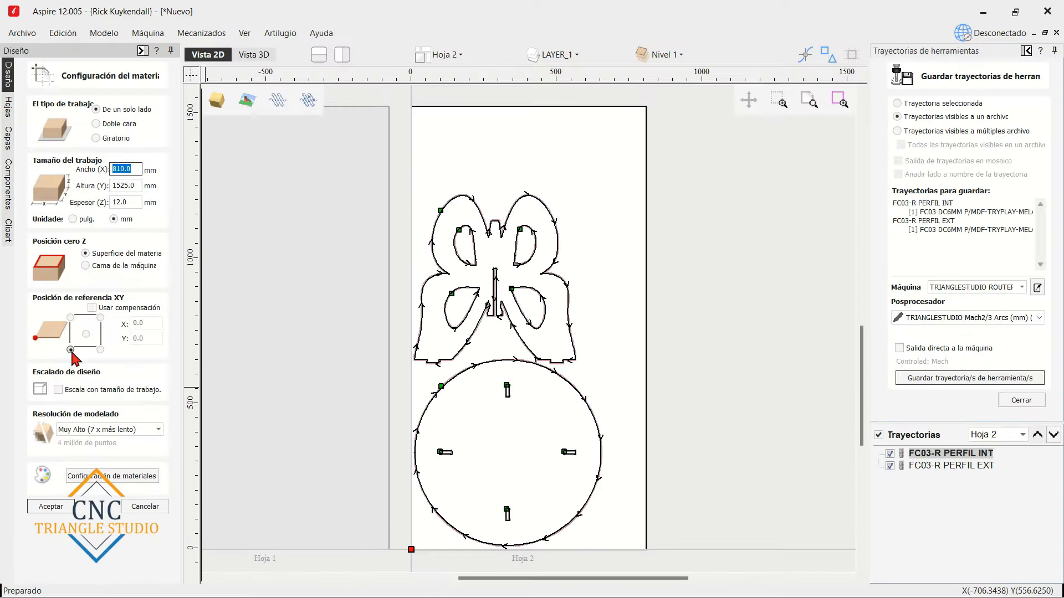
scroll(387, 507, "up", 10)
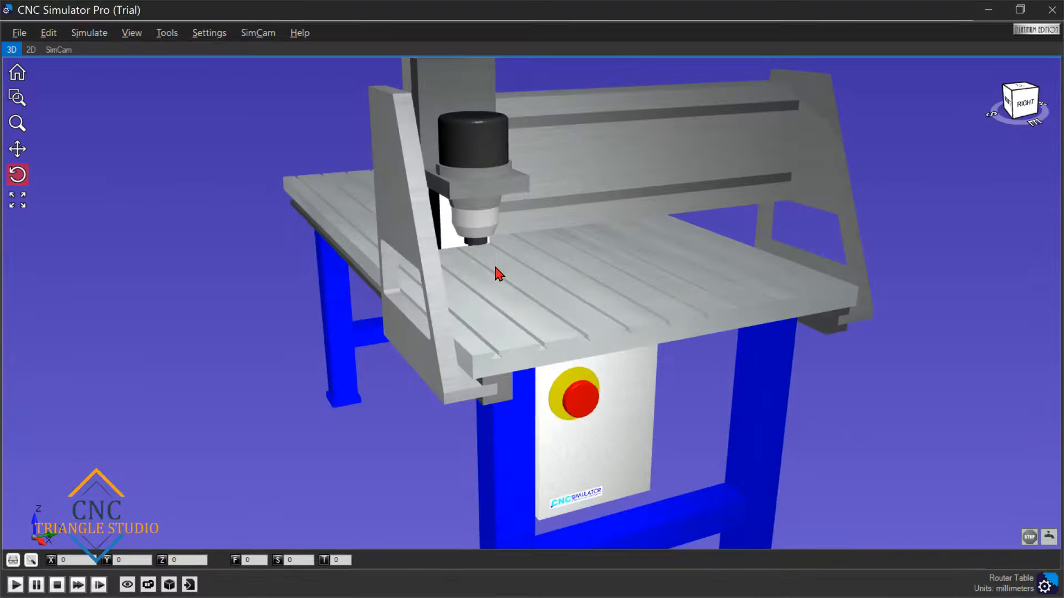
scroll(520, 284, "up", 5)
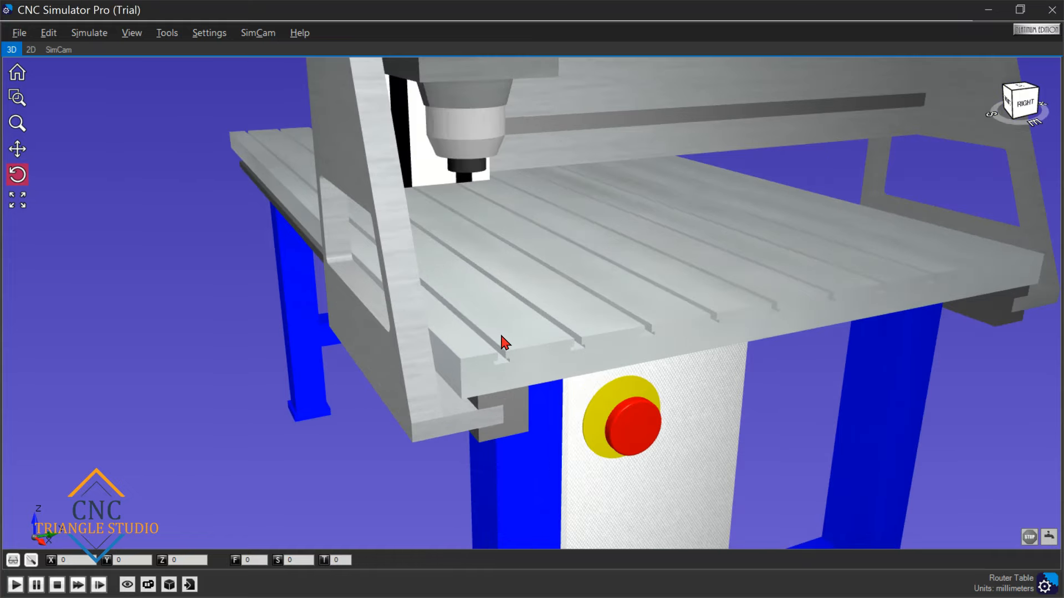
scroll(505, 341, "down", 2)
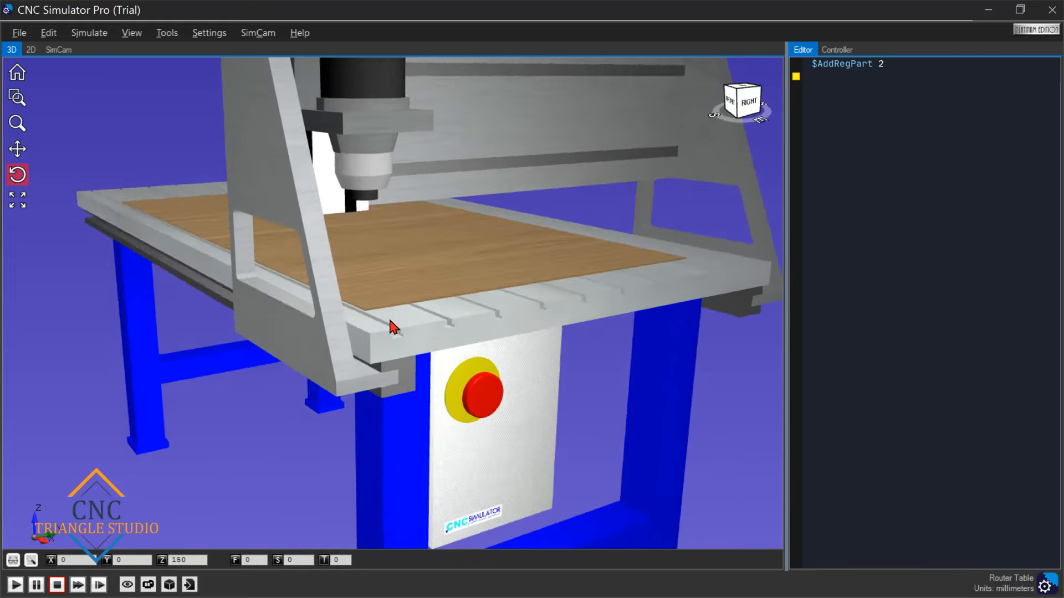
- Examine the wood sheet placed on the simulated router bed and the zero point at its corner
scroll(388, 315, "up", 5)
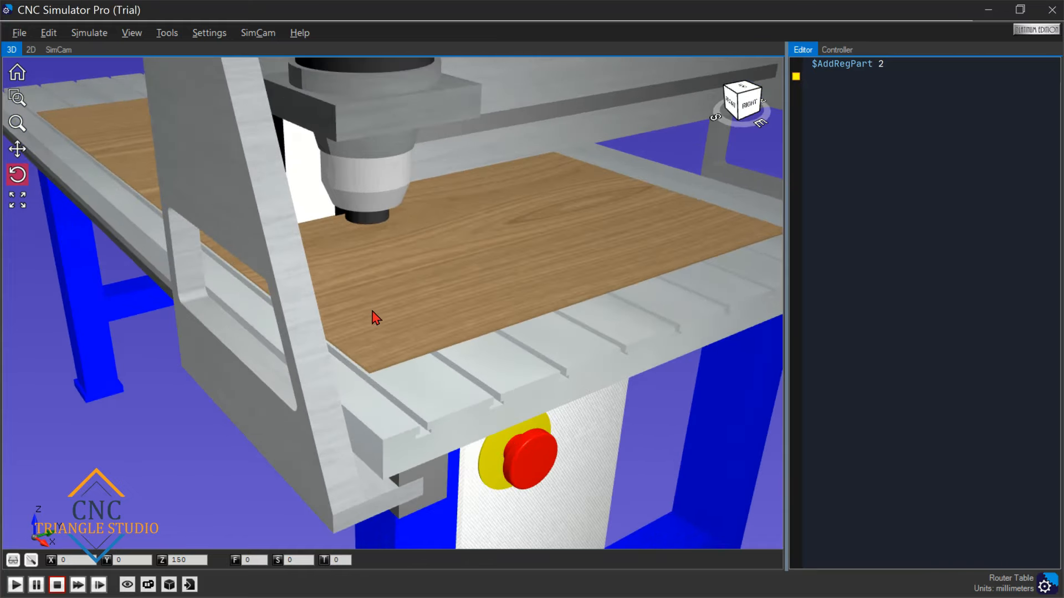
scroll(376, 336, "down", 4)
scroll(340, 283, "up", 4)
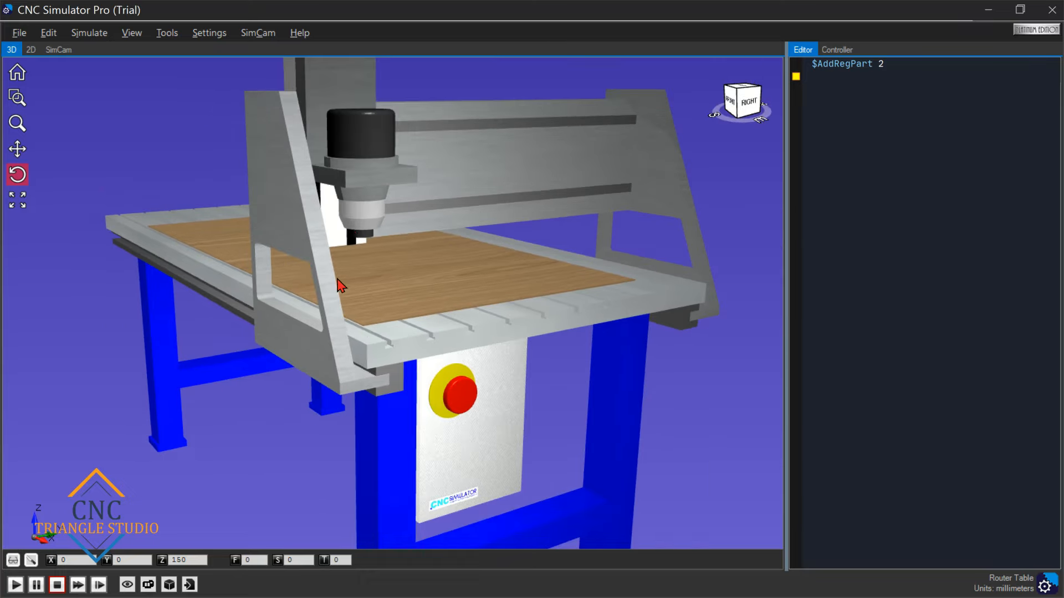
left_click_drag(421, 353, 298, 377)
scroll(297, 376, "up", 3)
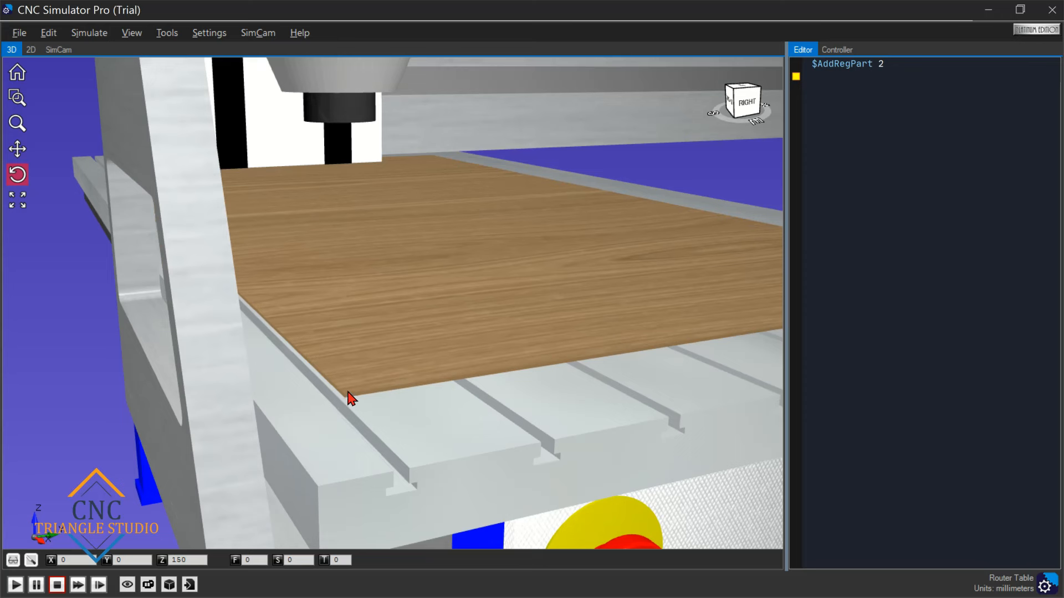
scroll(359, 370, "down", 4)
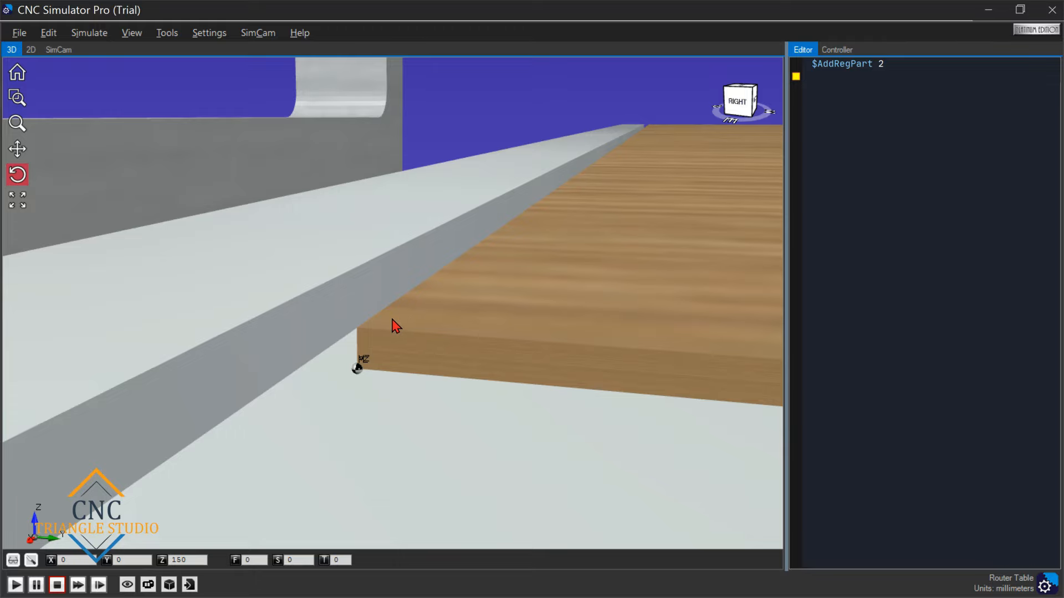
scroll(394, 325, "down", 3)
left_click_drag(394, 326, 470, 300)
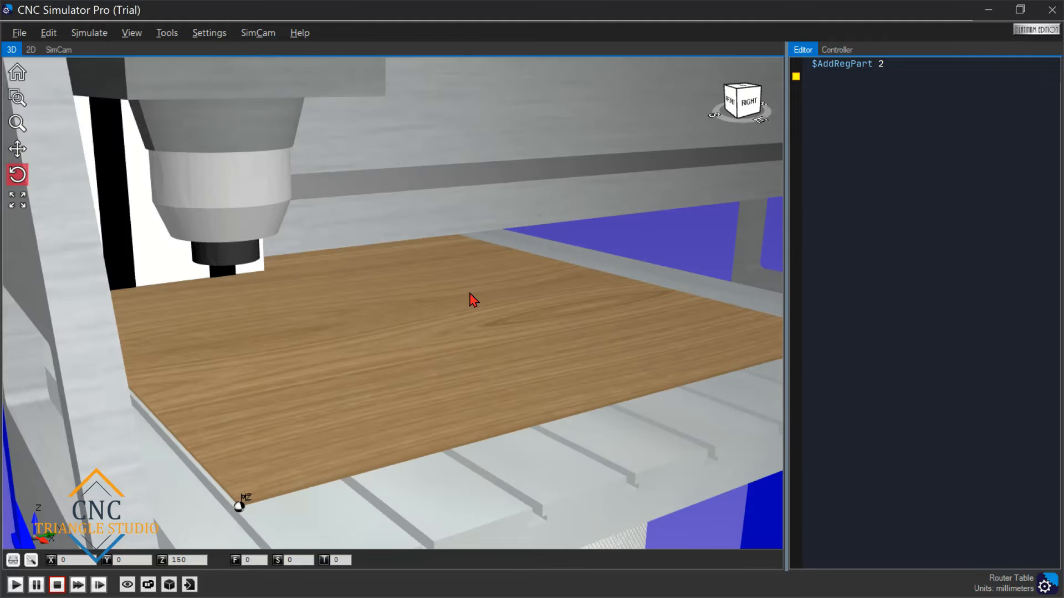
scroll(372, 336, "down", 3)
mouse_move(373, 340)
left_mouse_down()
mouse_move(346, 344)
mouse_move(375, 332)
left_mouse_up()
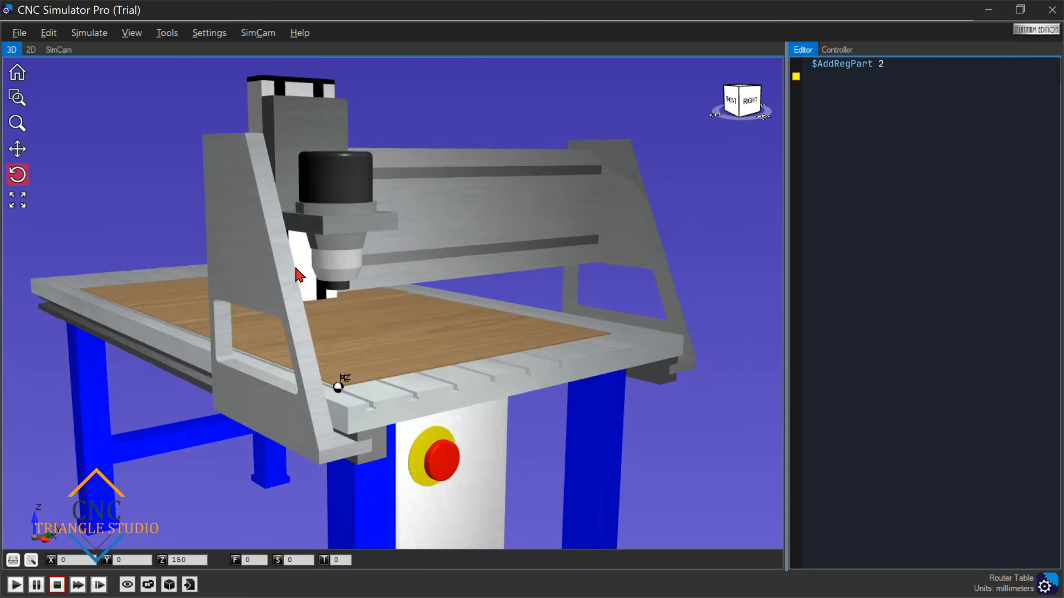
scroll(324, 300, "up", 3)
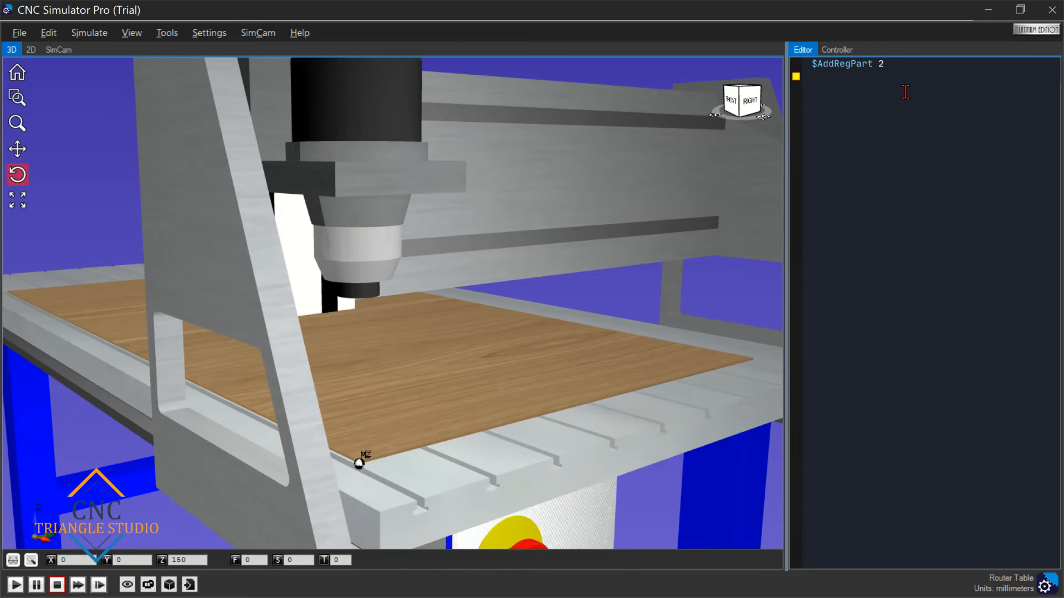
- Add the tool-change line "t01 M06" below $AddRegPart 2 in the simulator program
left_click(866, 89)
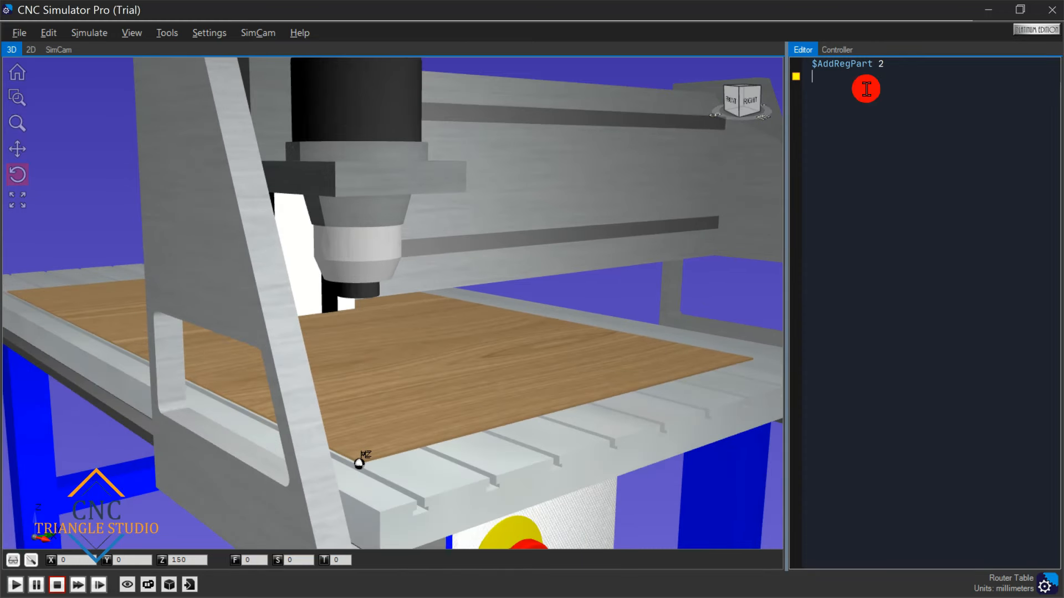
type("t")
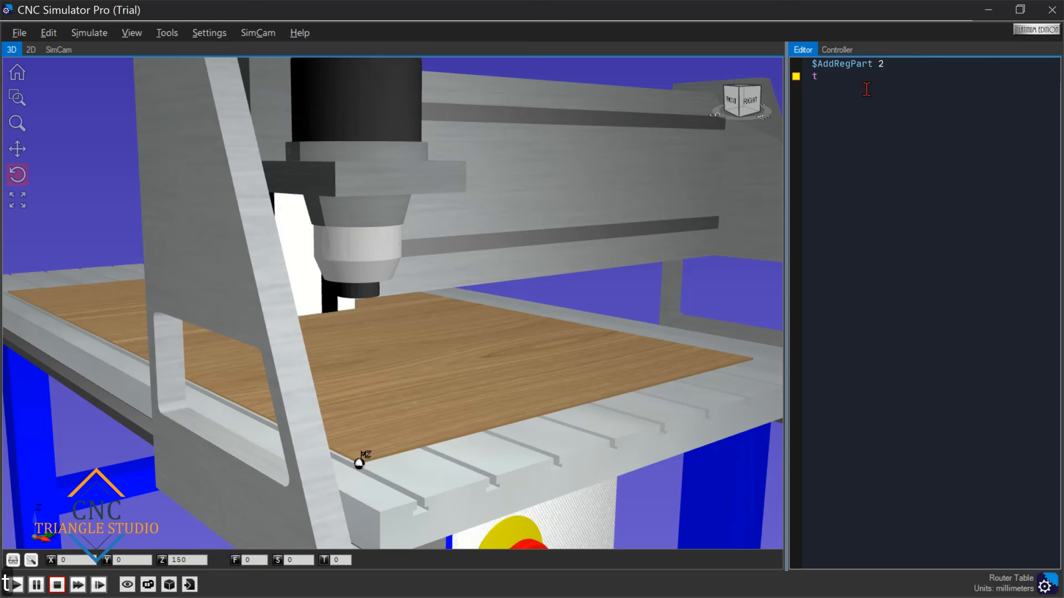
type("01 M06")
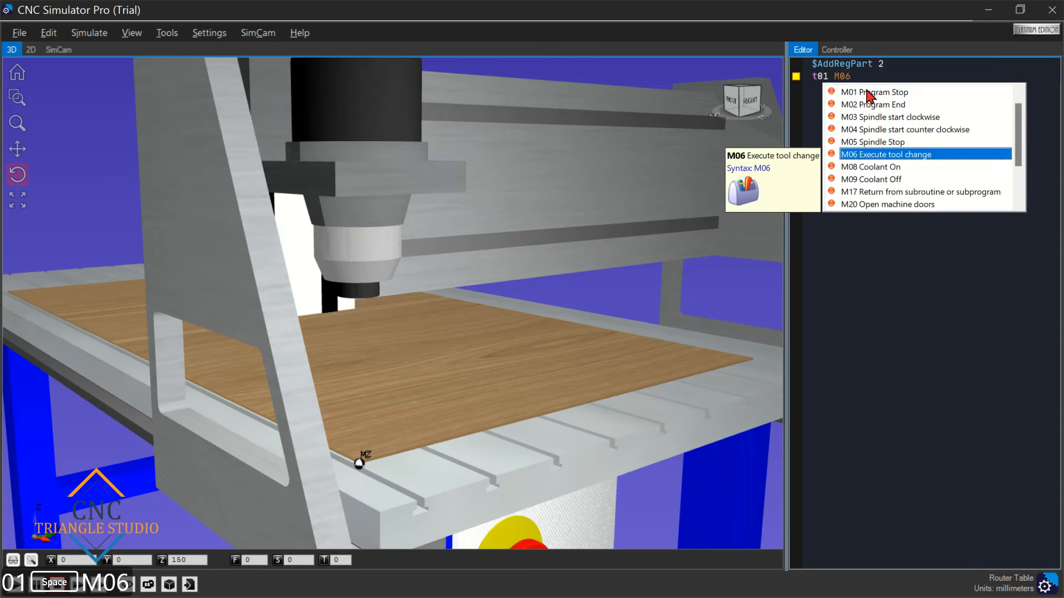
- Finish the M06 tool-change line and run the simulator program to mount tool 1 in the spindle
key("Return")
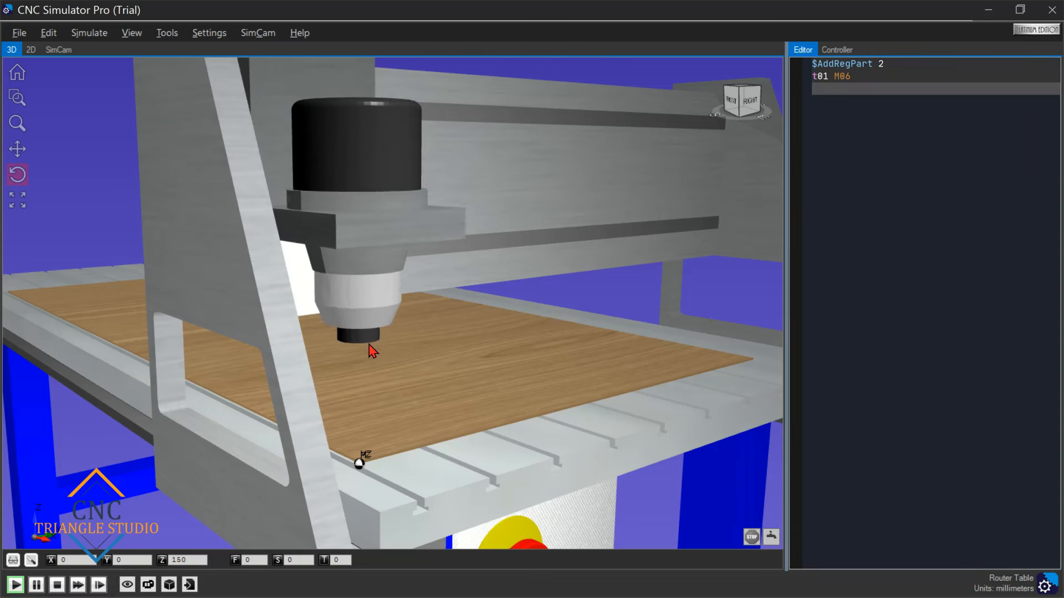
left_click_drag(404, 408, 396, 388)
scroll(340, 327, "up", 5)
left_click_drag(351, 301, 298, 392)
scroll(298, 392, "up", 4)
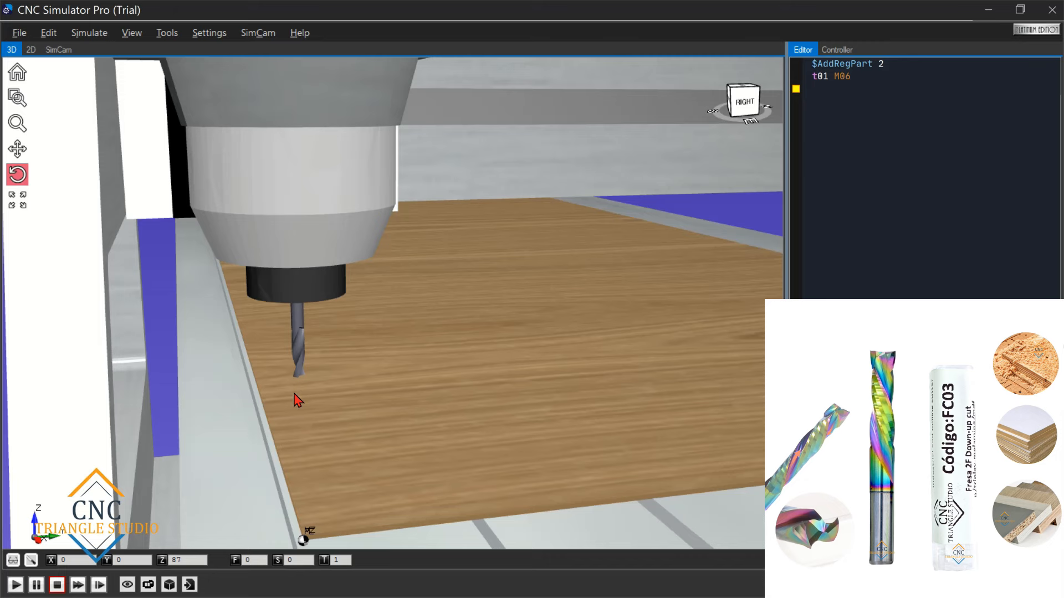
- Hide the code editor and examine the mounted bit's position relative to the machine zero marker at the sheet corner
left_click(189, 584)
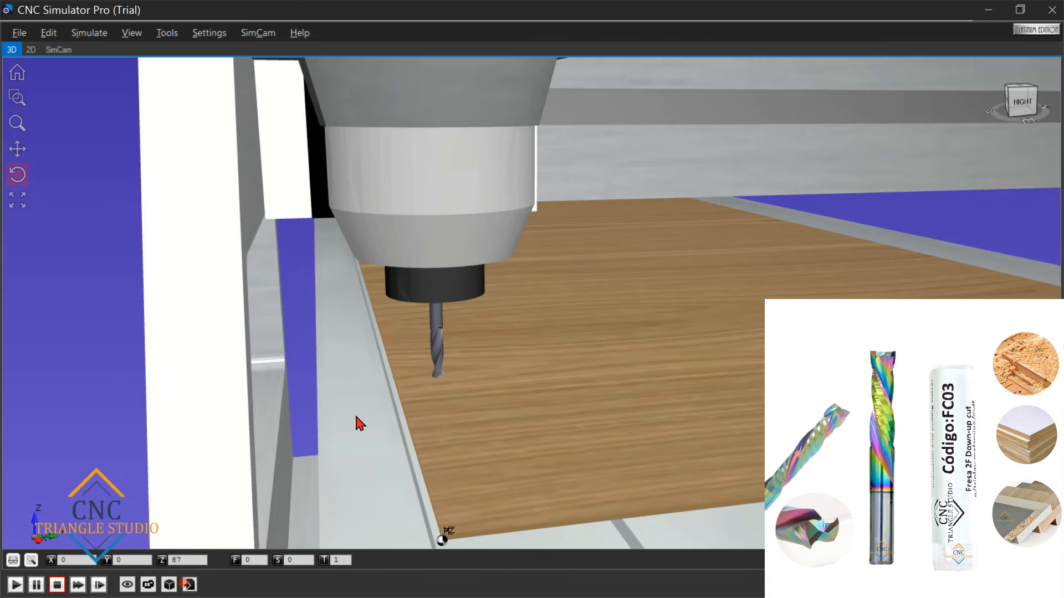
scroll(359, 424, "down", 8)
scroll(436, 413, "up", 5)
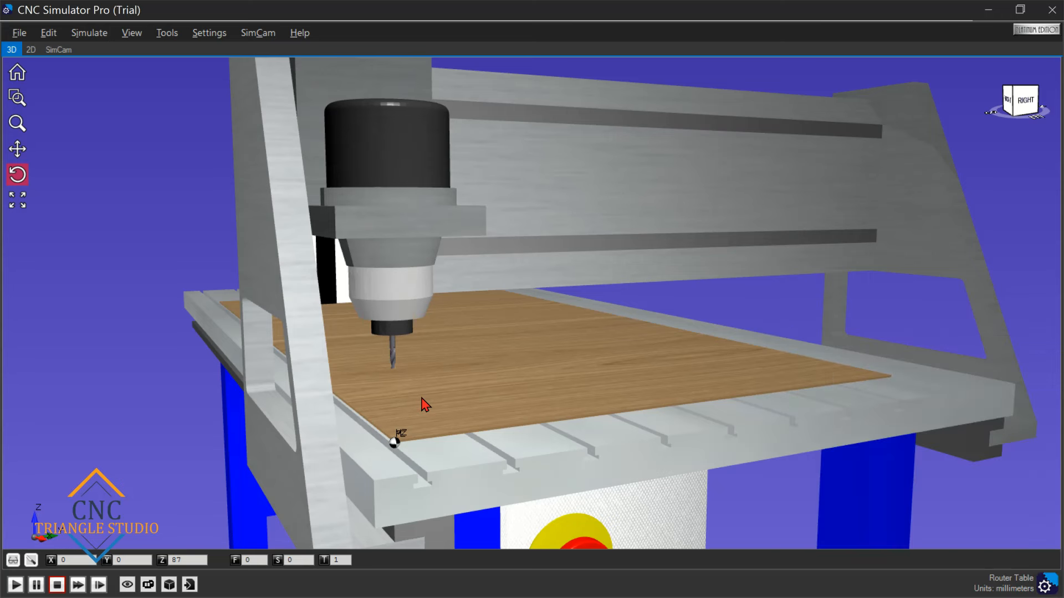
scroll(425, 404, "up", 6)
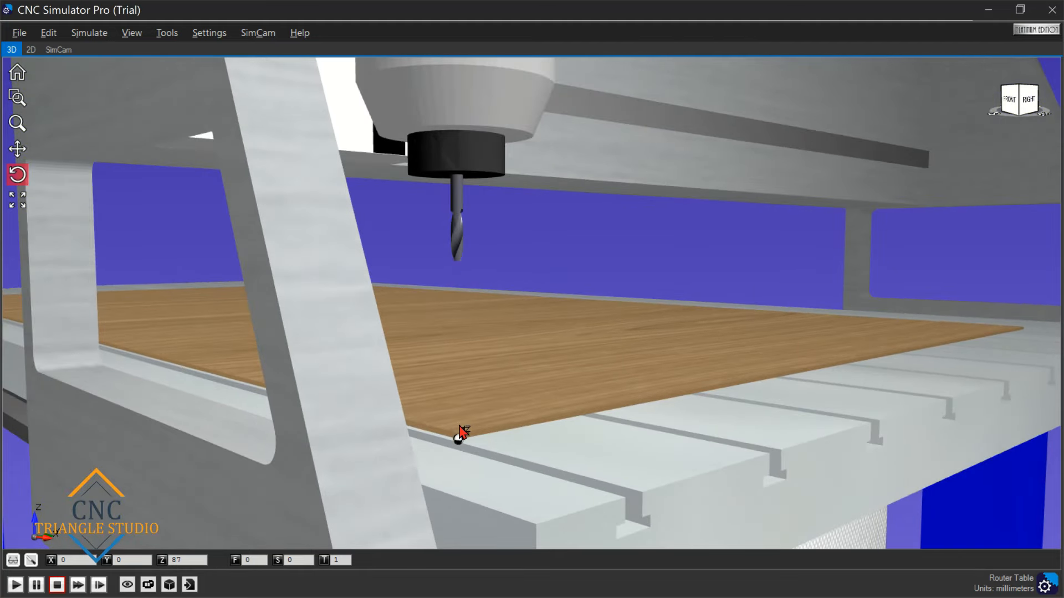
left_click_drag(459, 433, 273, 463)
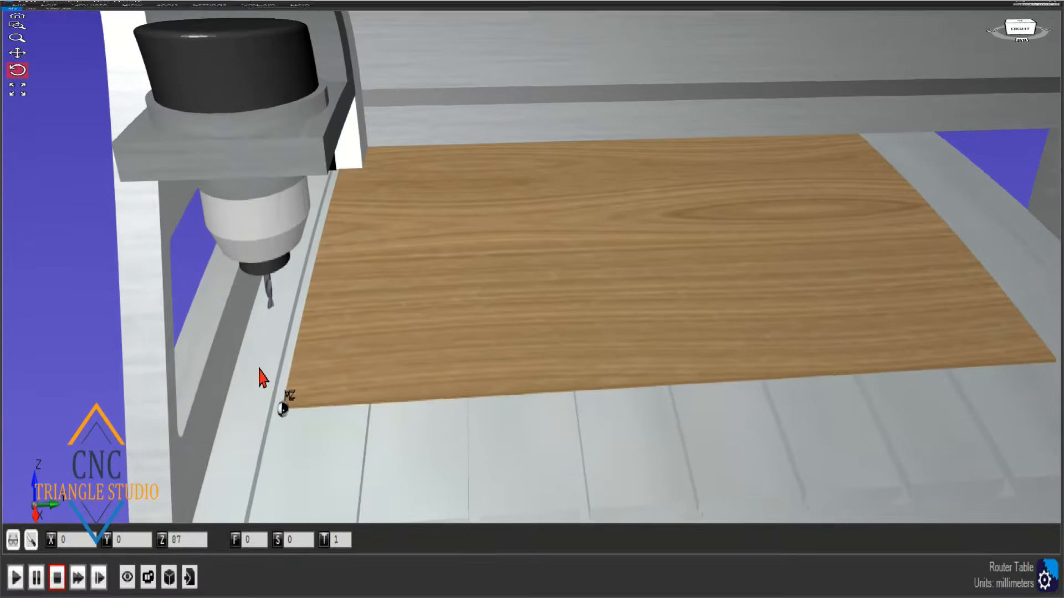
left_click_drag(260, 368, 399, 408)
scroll(355, 407, "down", 3)
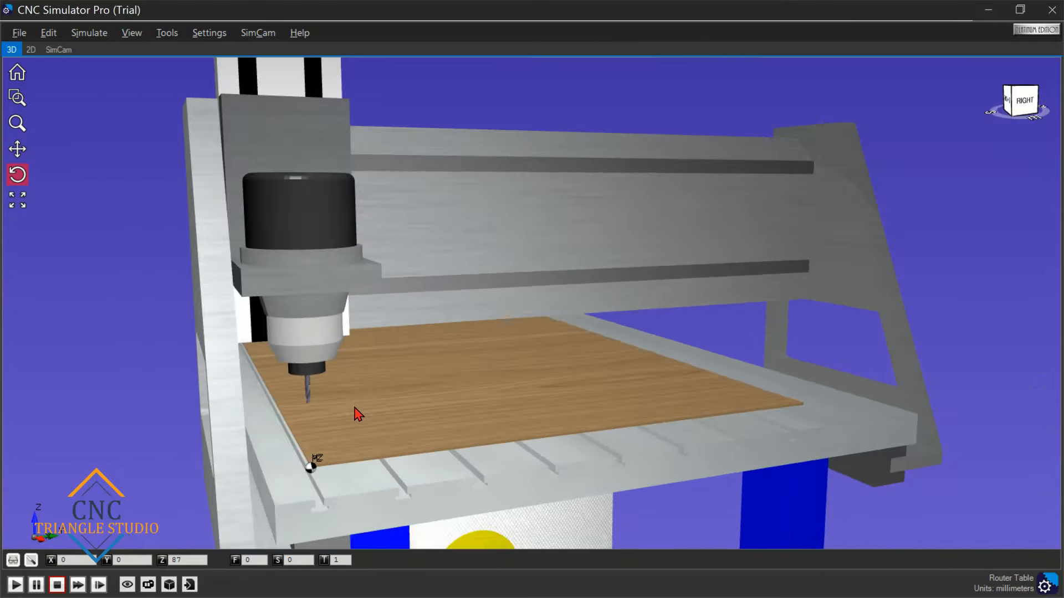
scroll(306, 476, "up", 3)
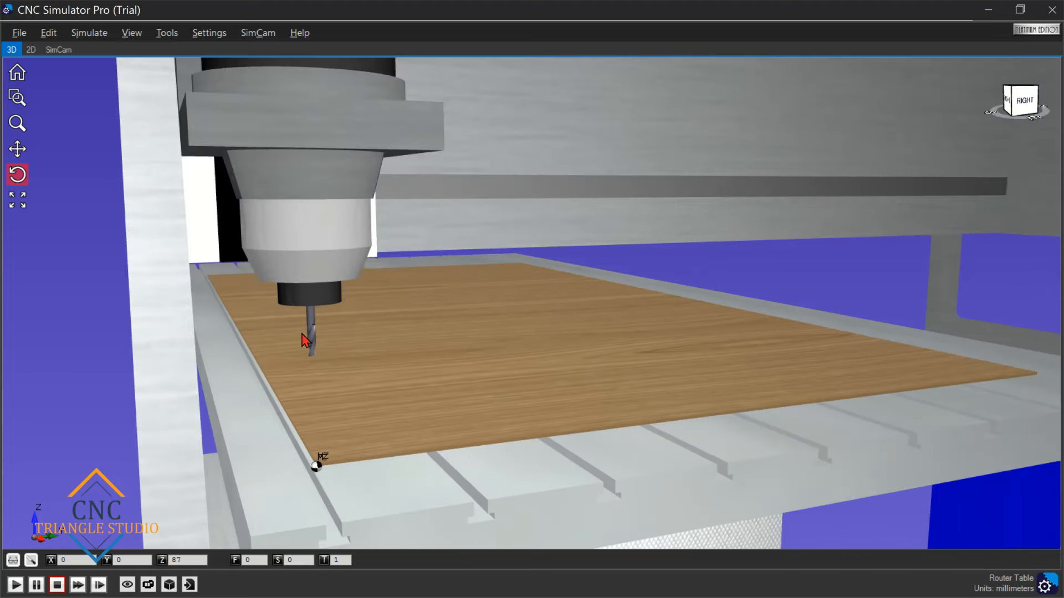
scroll(305, 348, "down", 3)
left_click_drag(301, 316, 404, 423)
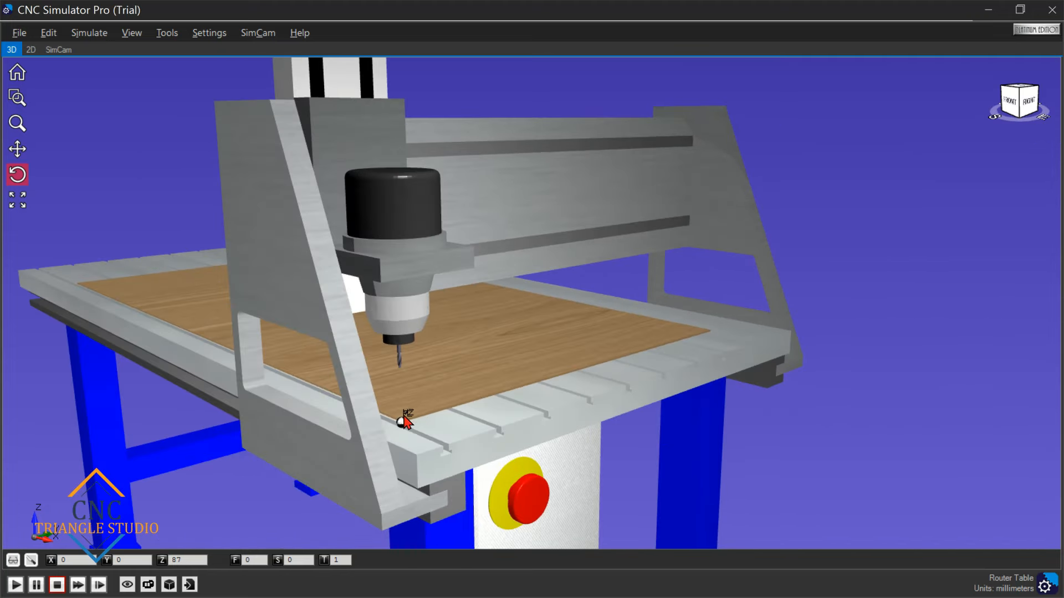
scroll(410, 425, "up", 3)
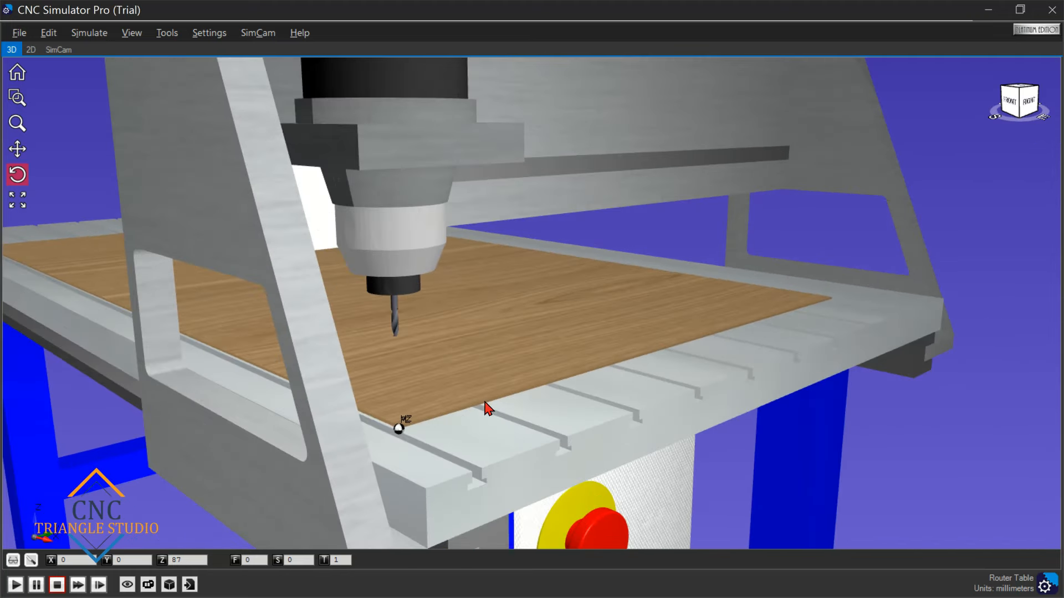
left_click_drag(486, 408, 471, 411)
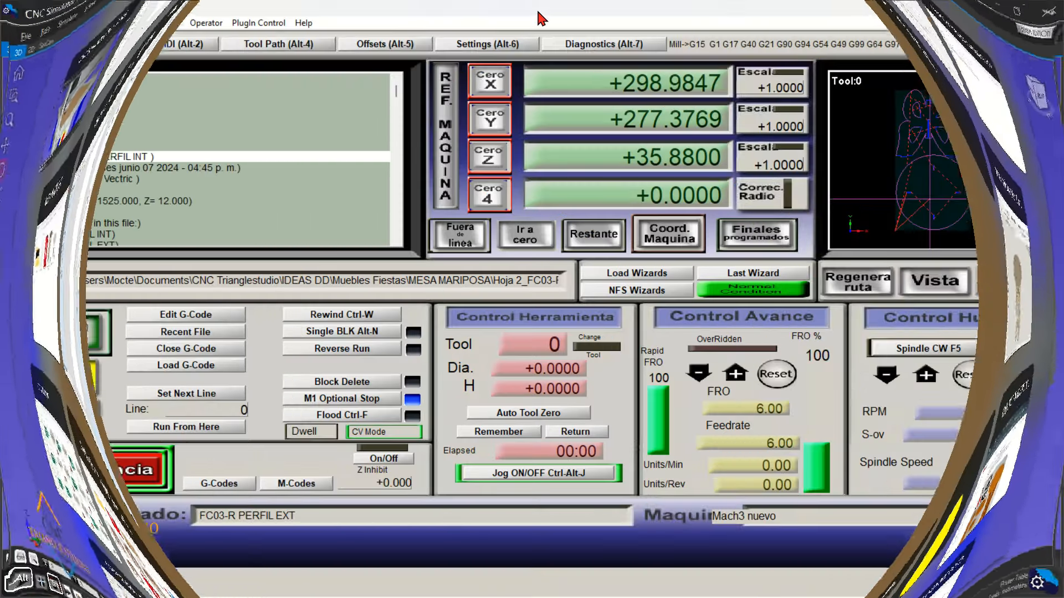
- Switch to Mach3 and jog the X, Y and Z axes back and forth with the on-screen jog controls
left_click(450, 16)
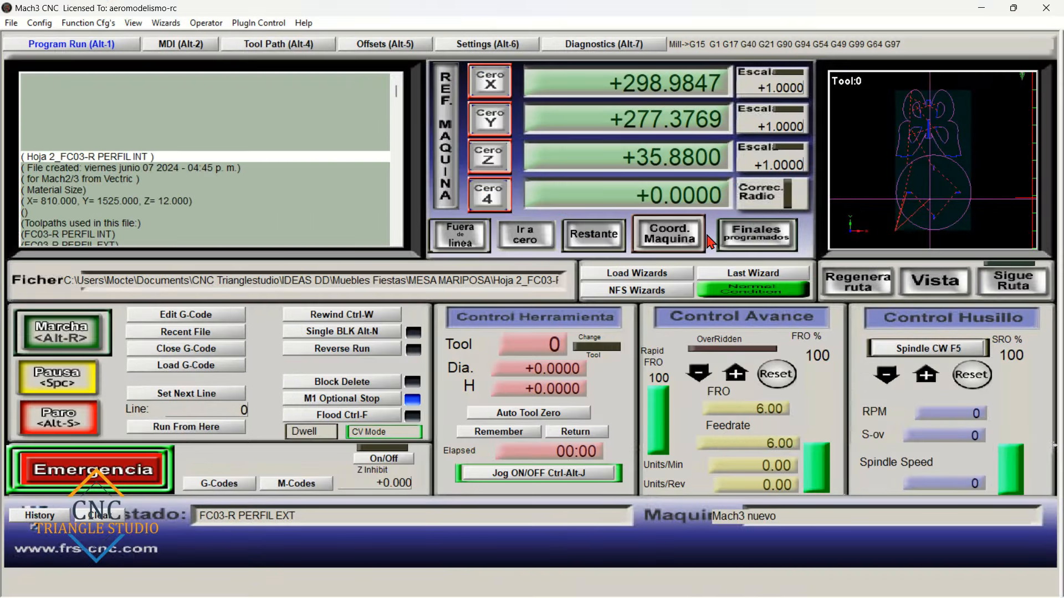
key("Tab")
left_click(923, 489)
left_click(976, 489)
left_click(937, 466)
left_click(947, 523)
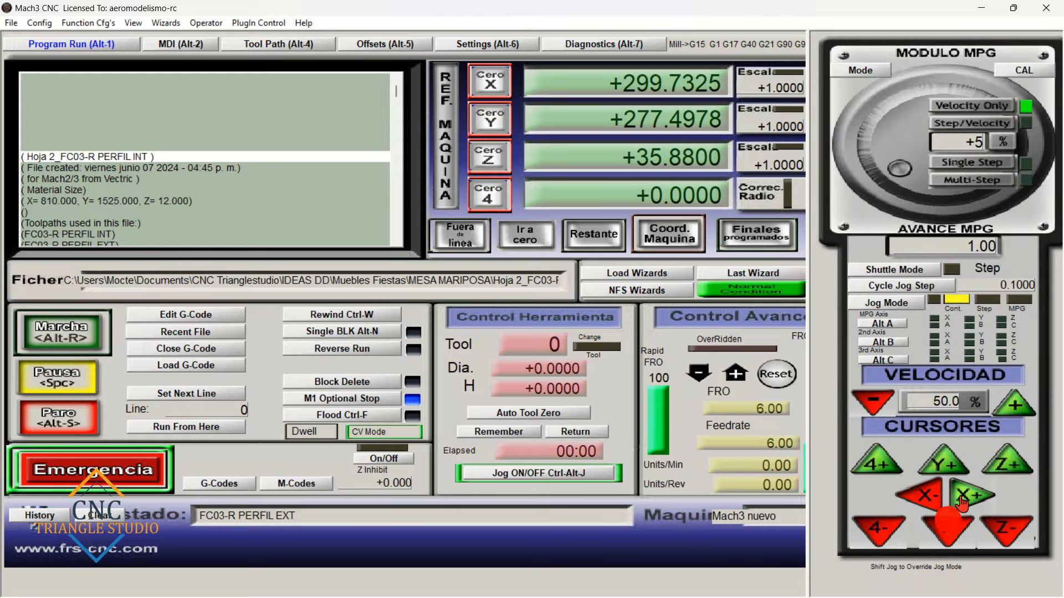
left_click(954, 469)
left_click(926, 504)
left_click(943, 463)
left_click(1007, 464)
left_click(1009, 528)
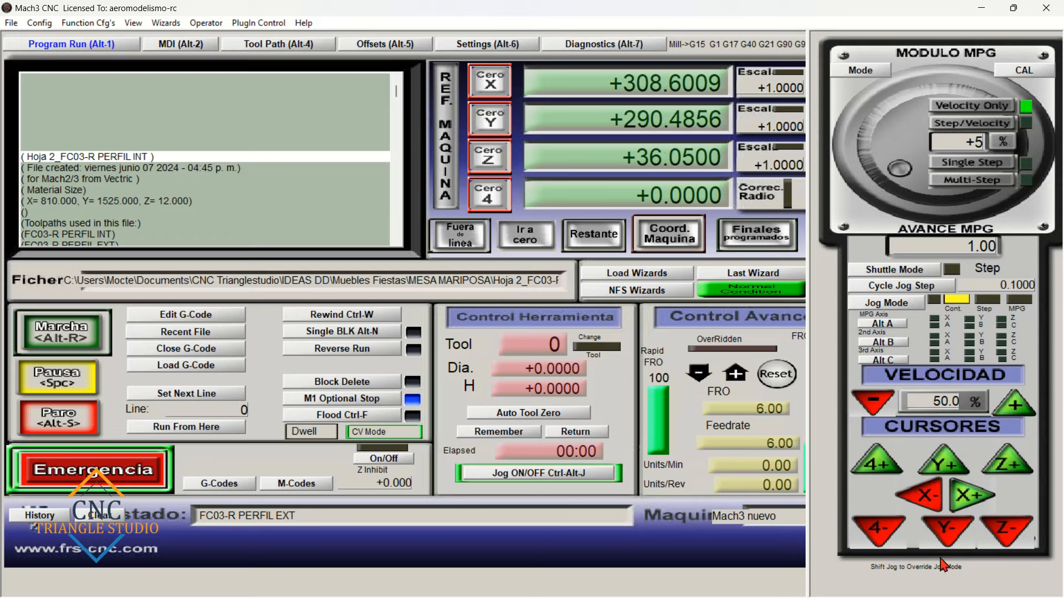
key("Tab")
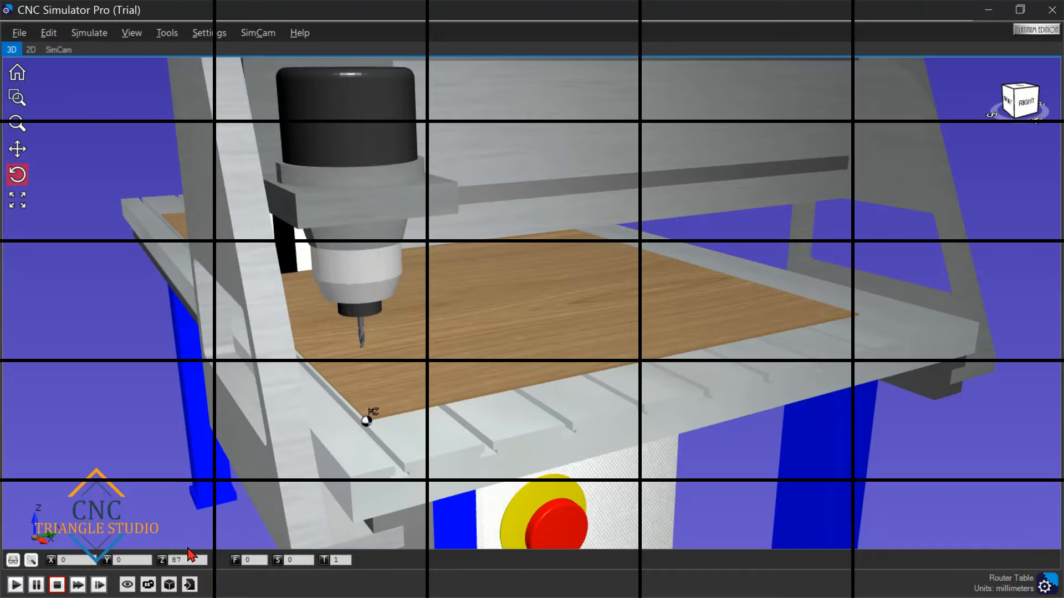
- Return to CNC Simulator Pro, add the line "G00 Z0" below the tool change, and run the program to lower the bit
left_click(190, 585)
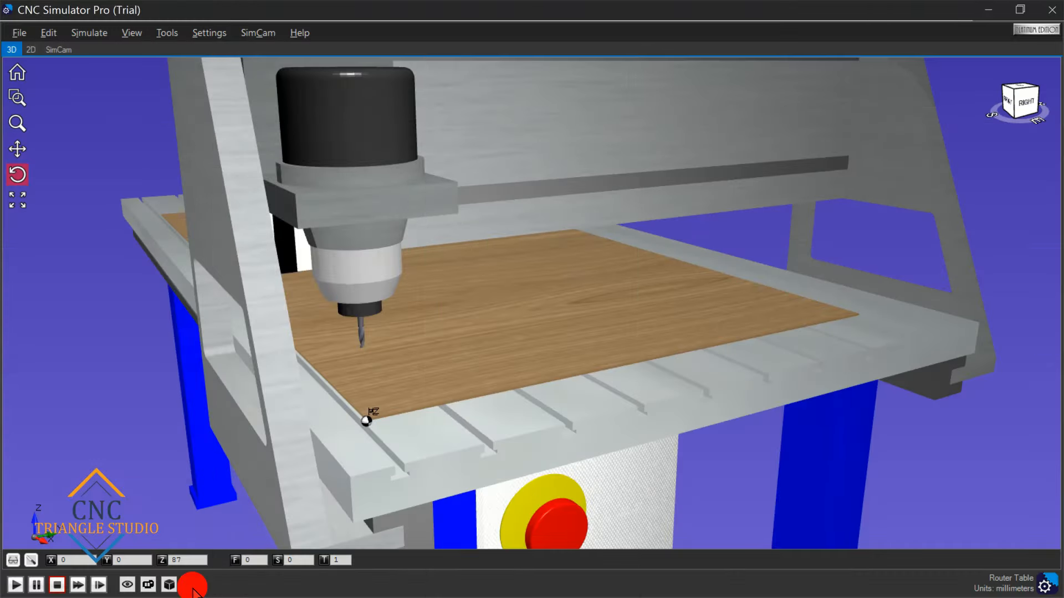
left_click(856, 97)
type("G00 Z0")
key("Return")
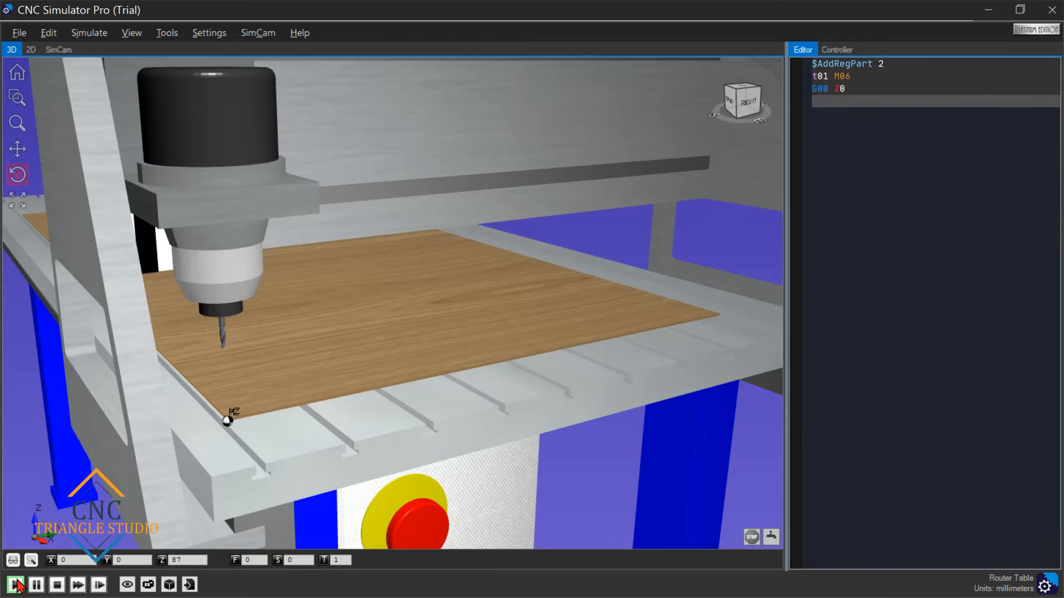
scroll(250, 434, "up", 3)
scroll(251, 433, "up", 2)
left_click_drag(250, 401, 213, 395)
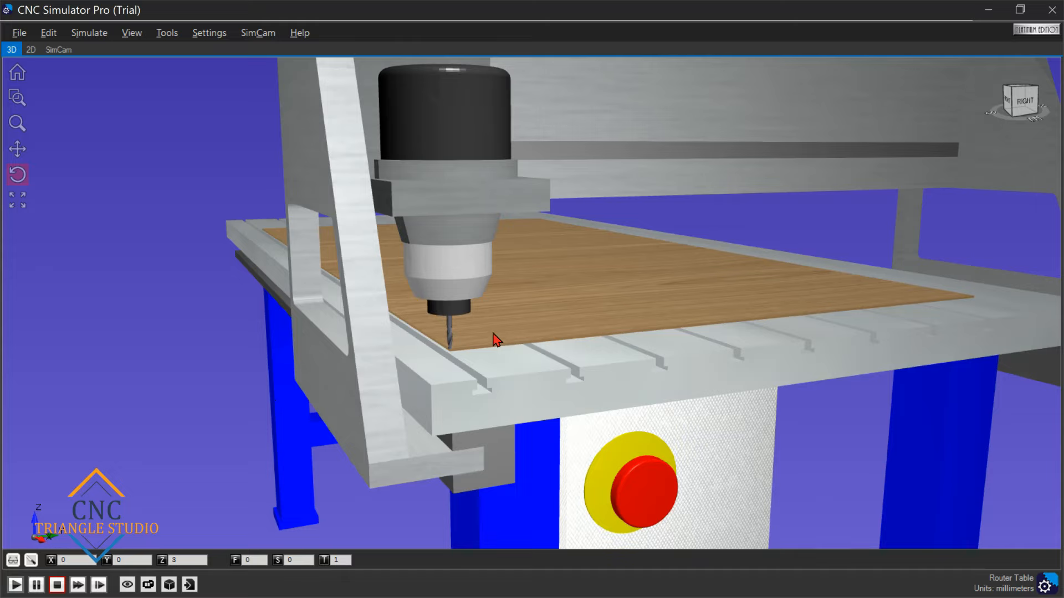
- Examine how the lowered bit sits at the corner of the wood sheet, alongside the Mach3 window
scroll(493, 332, "up", 4)
left_click_drag(430, 317, 378, 323)
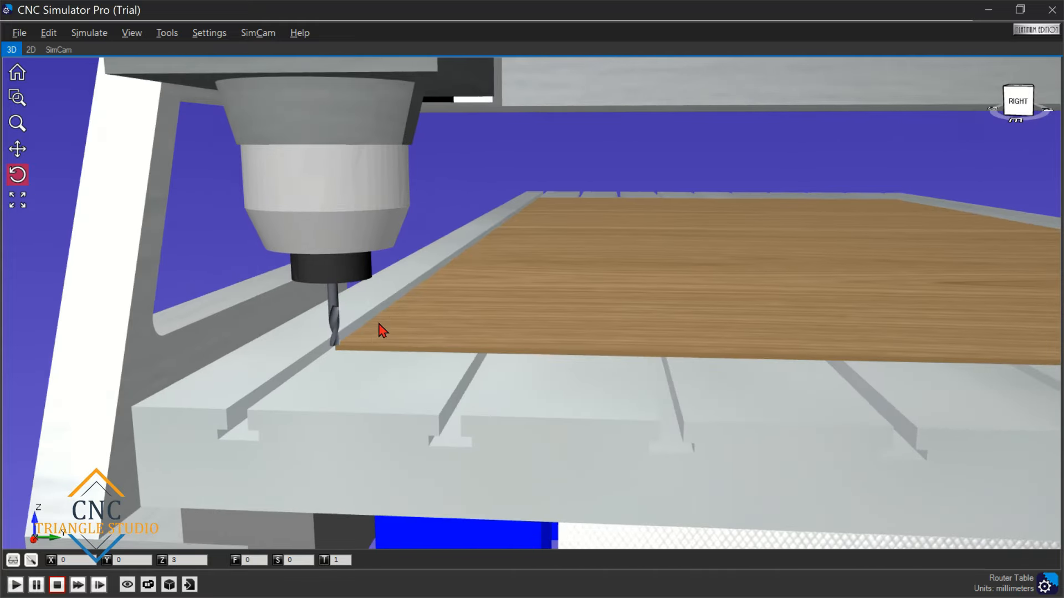
scroll(338, 336, "up", 2)
scroll(338, 337, "down", 5)
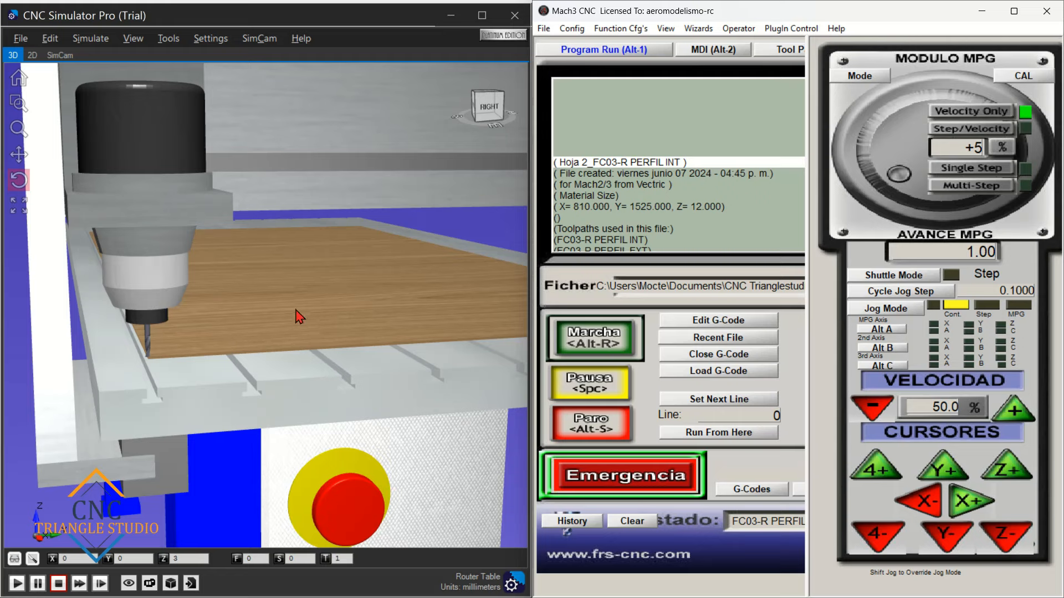
scroll(134, 359, "up", 3)
left_click_drag(194, 335, 126, 364)
scroll(127, 364, "down", 3)
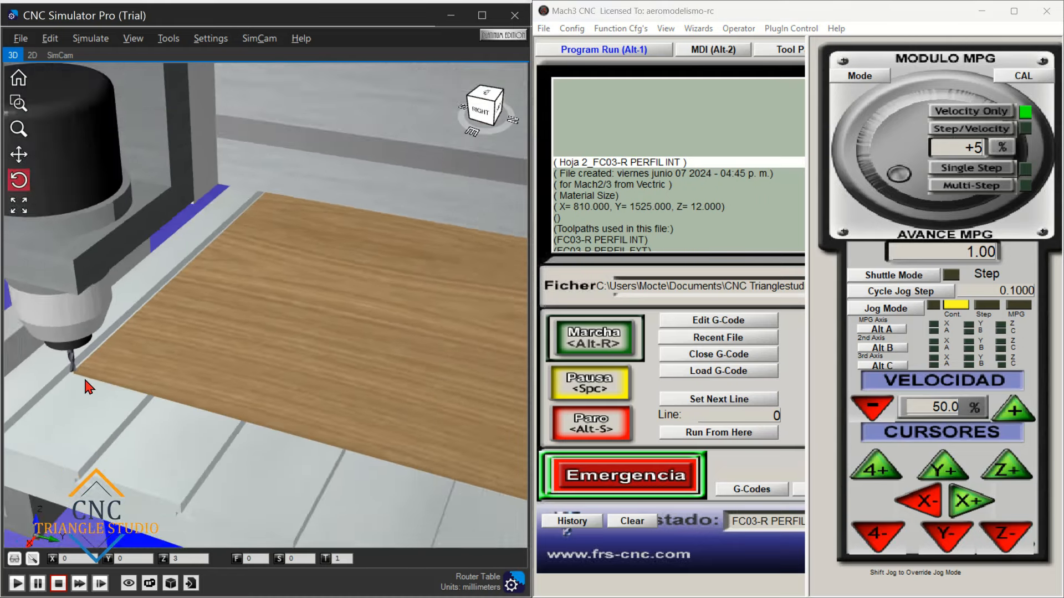
scroll(84, 377, "up", 5)
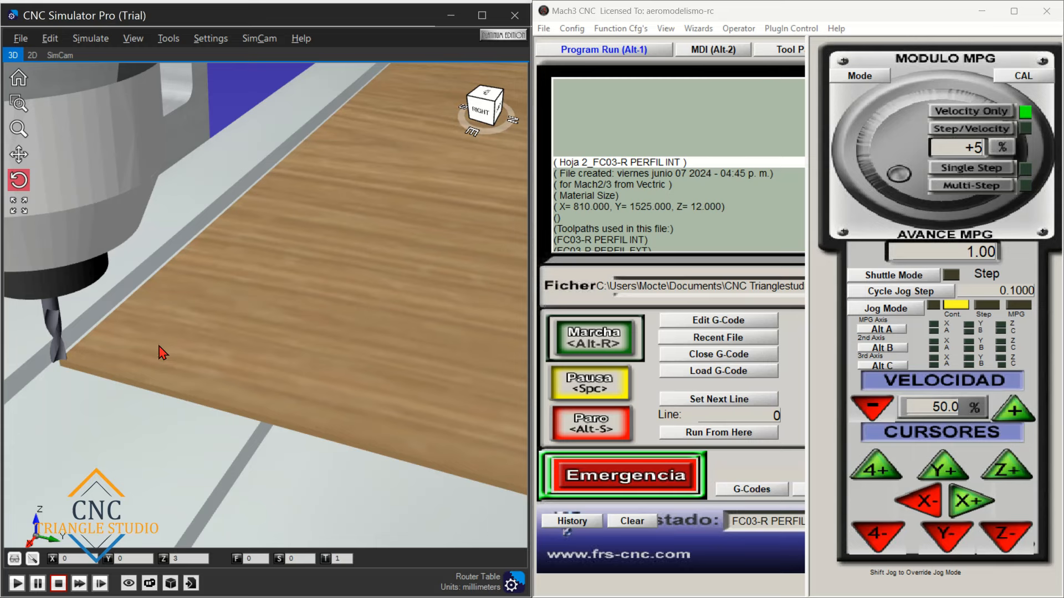
scroll(61, 365, "up", 2)
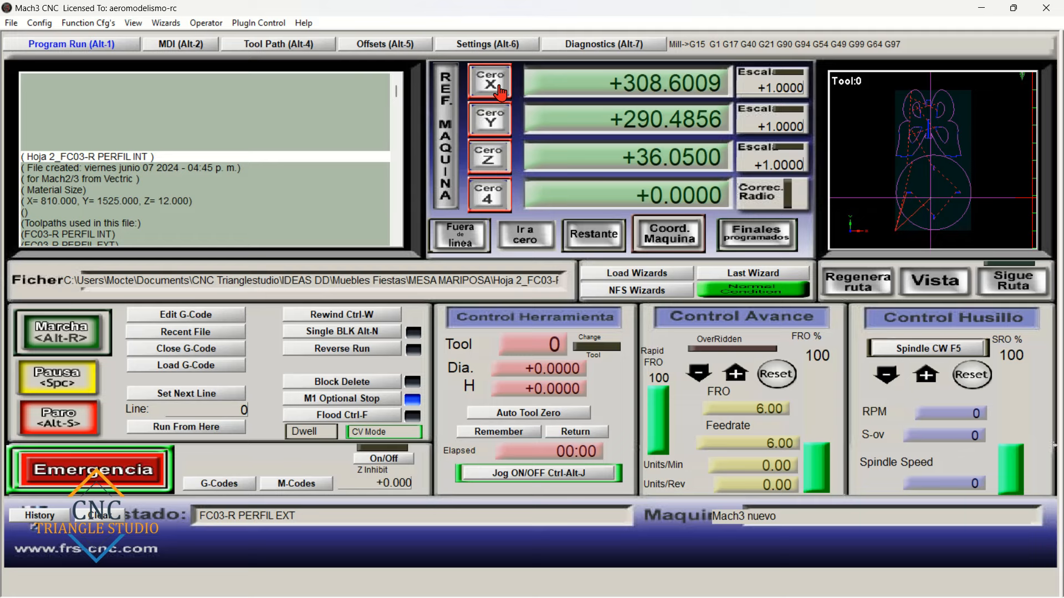
- Zero the X, Y and Z axes in Mach3 and inspect the origin in the toolpath preview
left_click(500, 92)
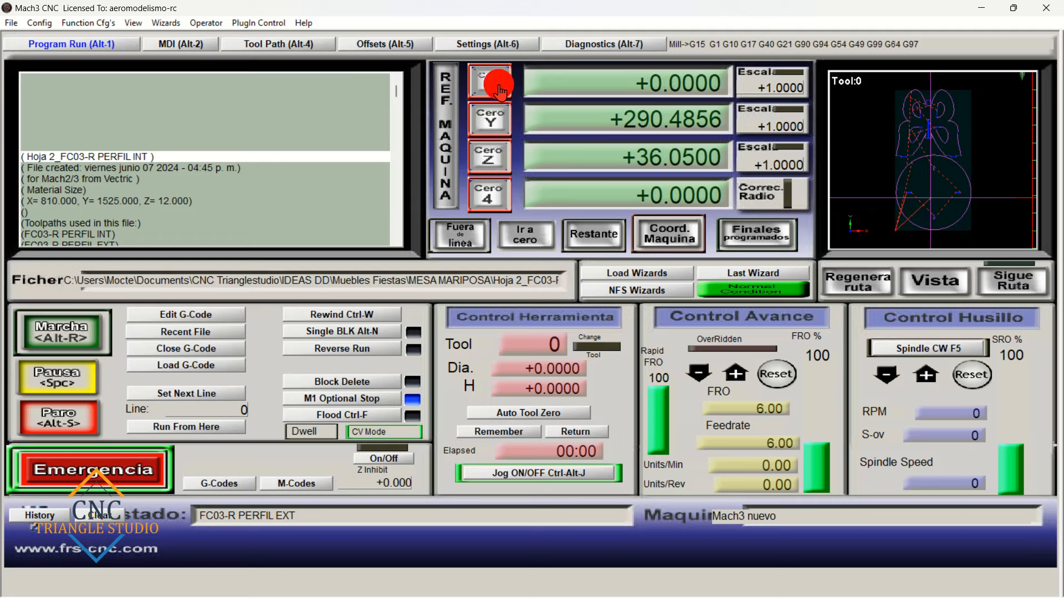
left_click(487, 128)
left_click(495, 164)
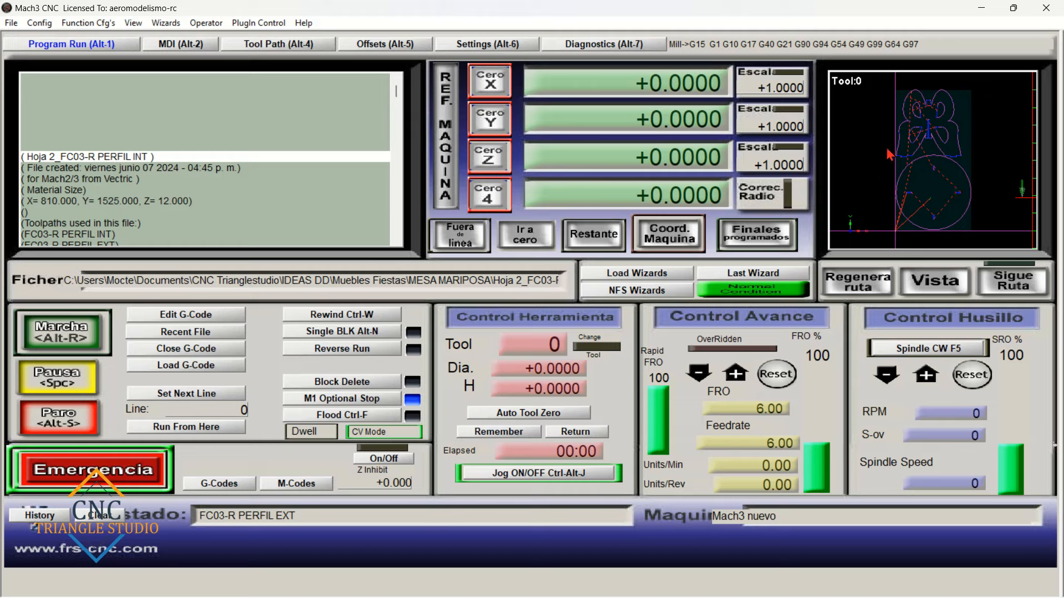
scroll(898, 235, "up", 5)
scroll(907, 166, "down", 3)
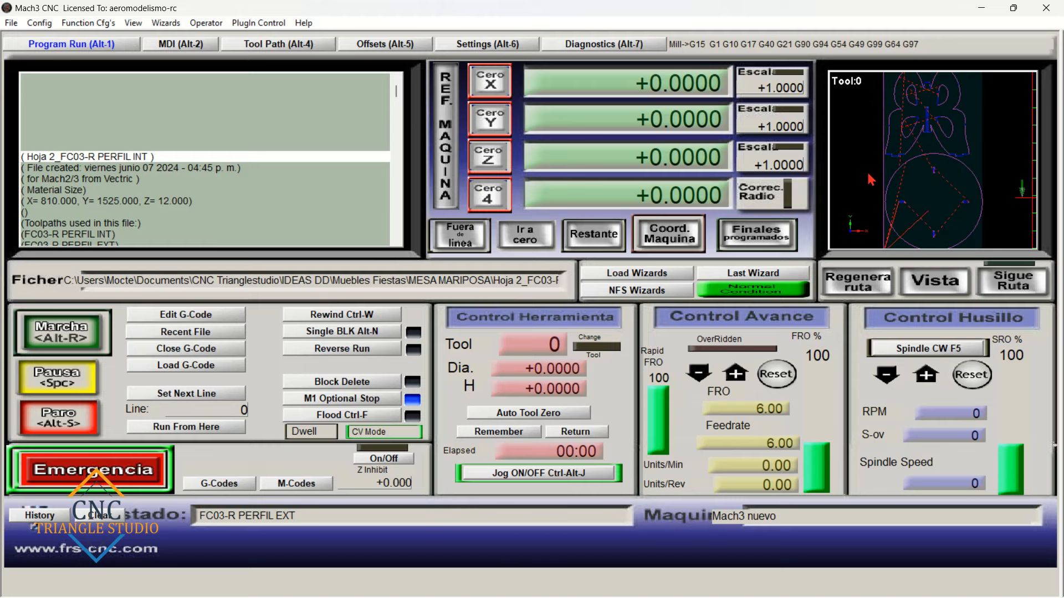
scroll(870, 179, "down", 2)
- Switch to CNC Simulator Pro and view the bit at the sheet corner beside Mach3's zeroed toolpath preview
key("alt+Tab")
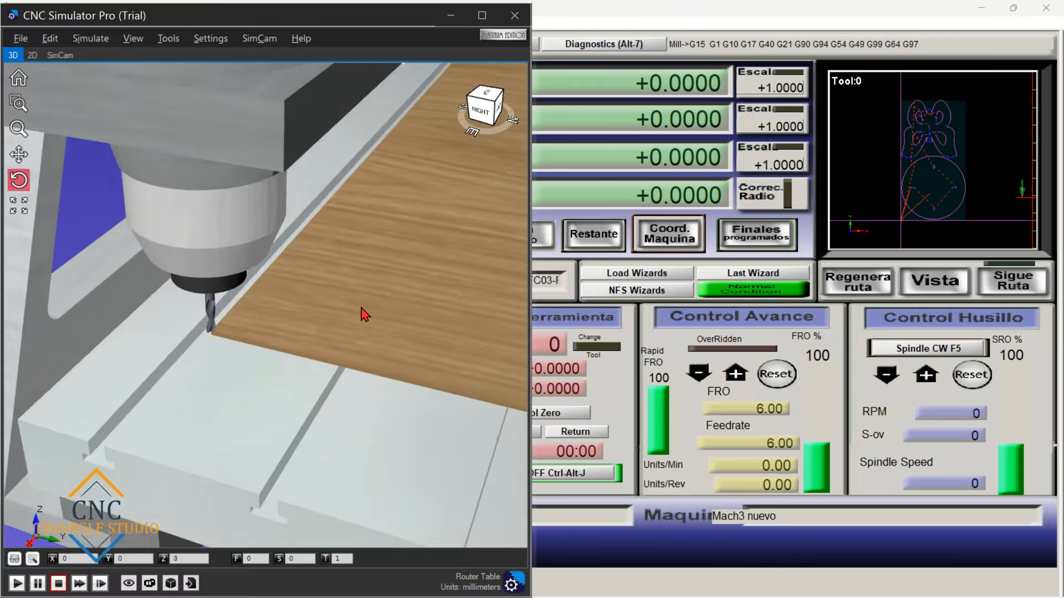
scroll(363, 310, "down", 2)
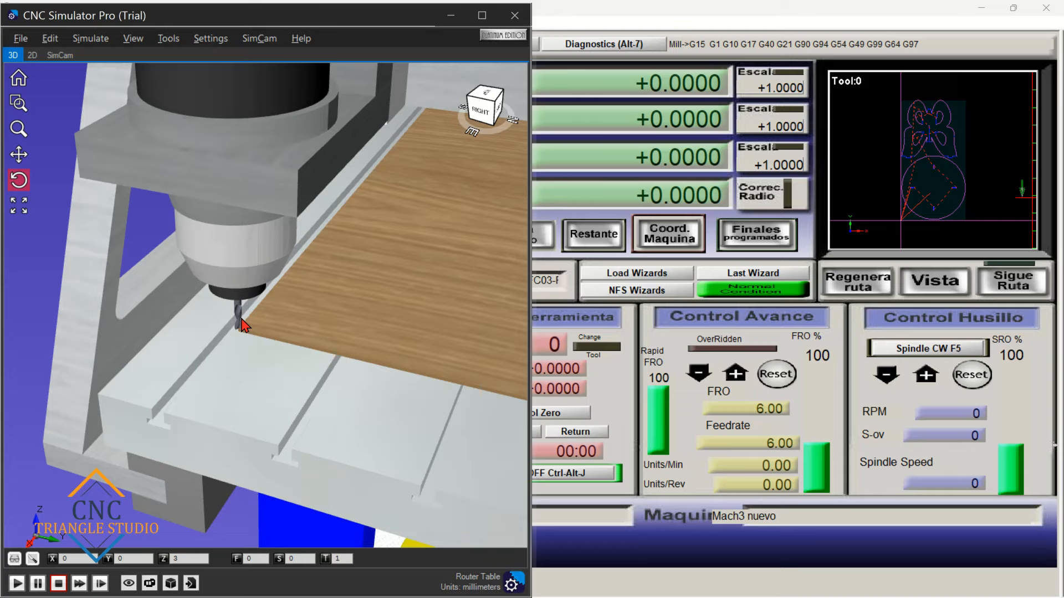
scroll(241, 319, "down", 5)
left_click_drag(233, 318, 283, 319)
scroll(213, 360, "up", 5)
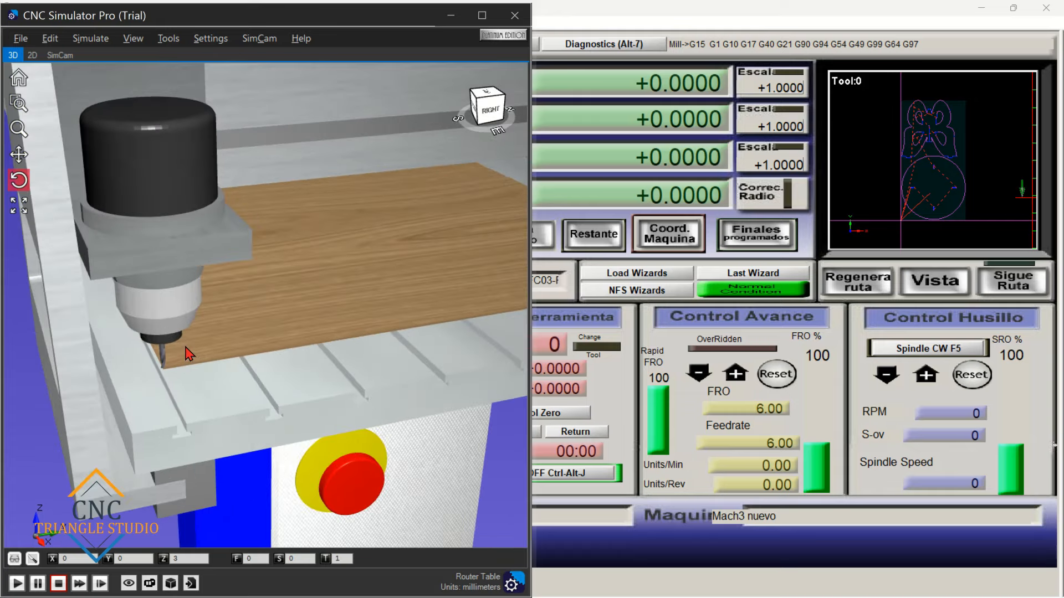
scroll(138, 215, "down", 4)
left_click_drag(99, 180, 691, 181)
- Narrow the simulator window to uncover Mach3's axis zero buttons, and compare the bit's corner position with the toolpath origin
left_click_drag(530, 146, 528, 148)
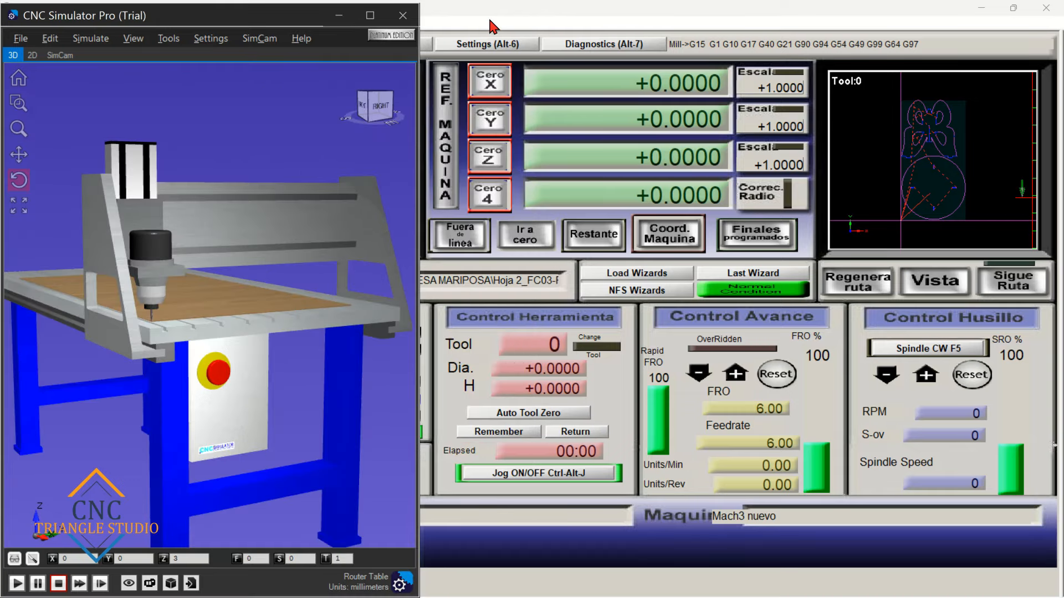
scroll(122, 318, "up", 5)
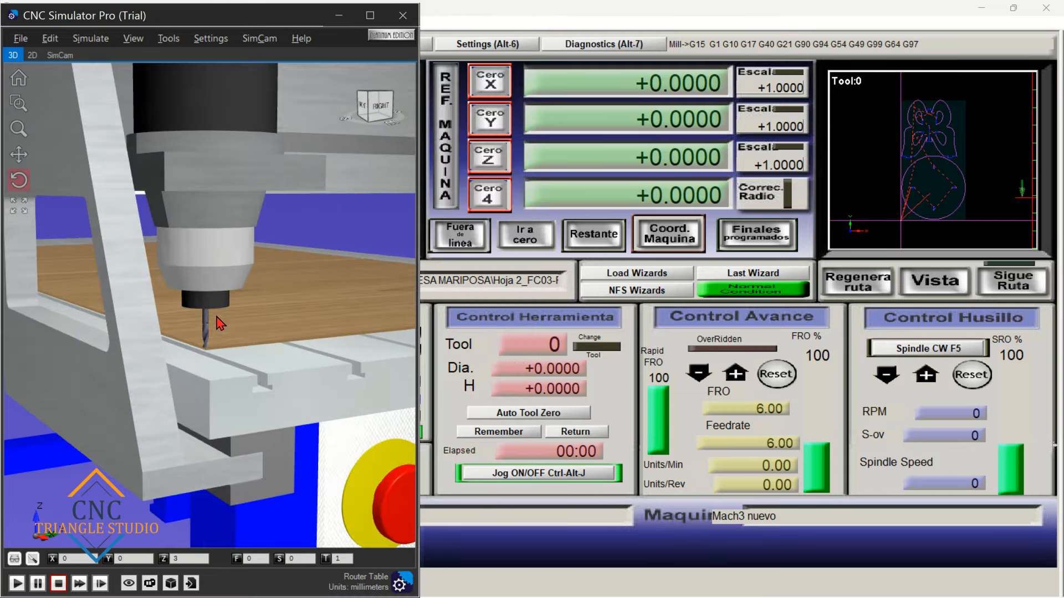
left_click_drag(216, 345, 238, 329)
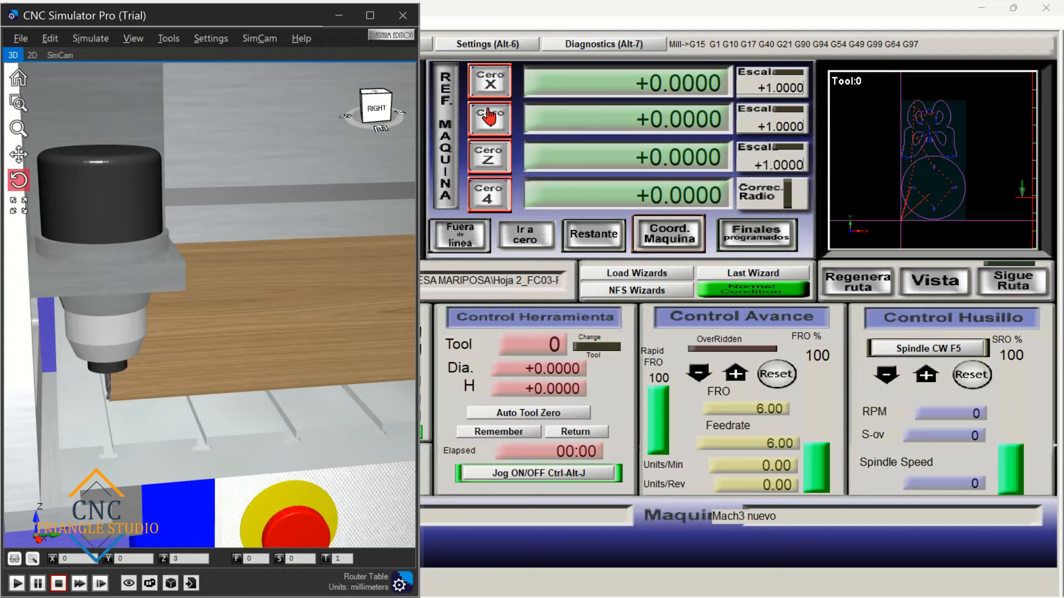
left_click_drag(119, 398, 135, 371)
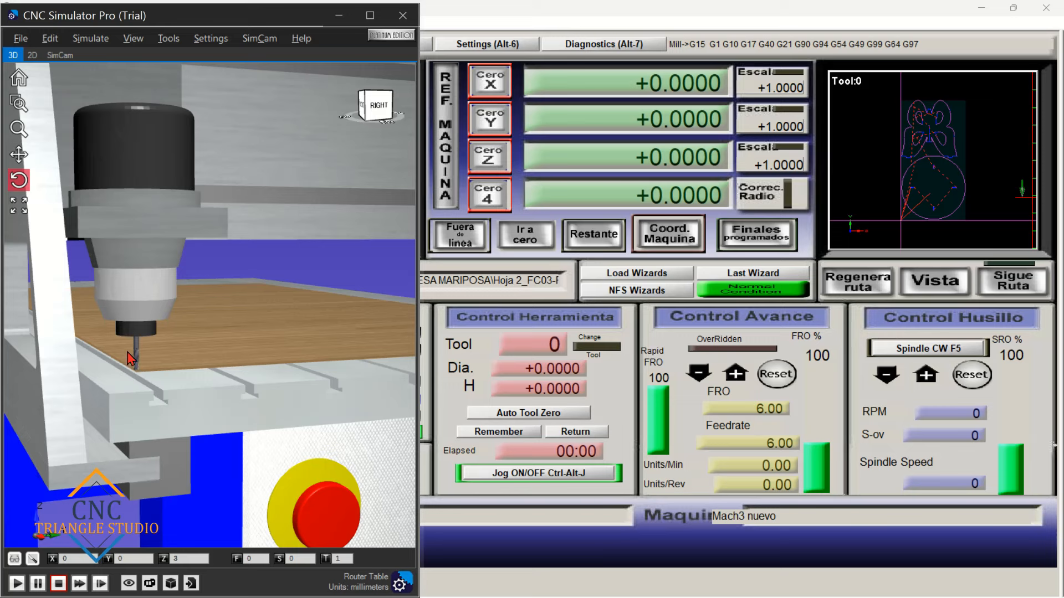
scroll(193, 396, "down", 4)
mouse_move(180, 343)
left_mouse_down()
mouse_move(168, 354)
mouse_move(175, 366)
mouse_move(180, 344)
left_mouse_up()
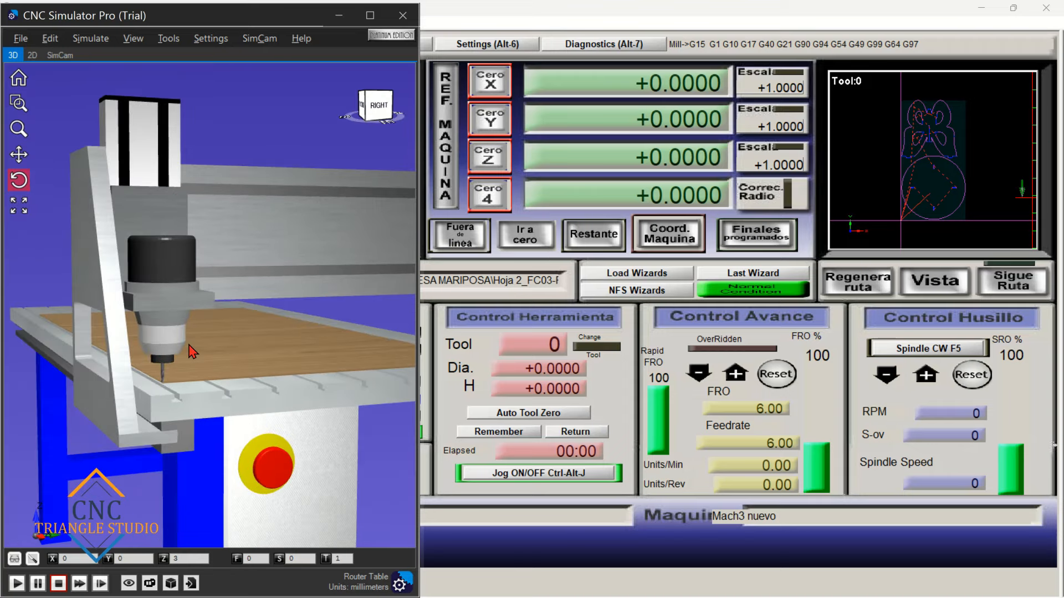
left_click_drag(965, 190, 901, 189, "shift")
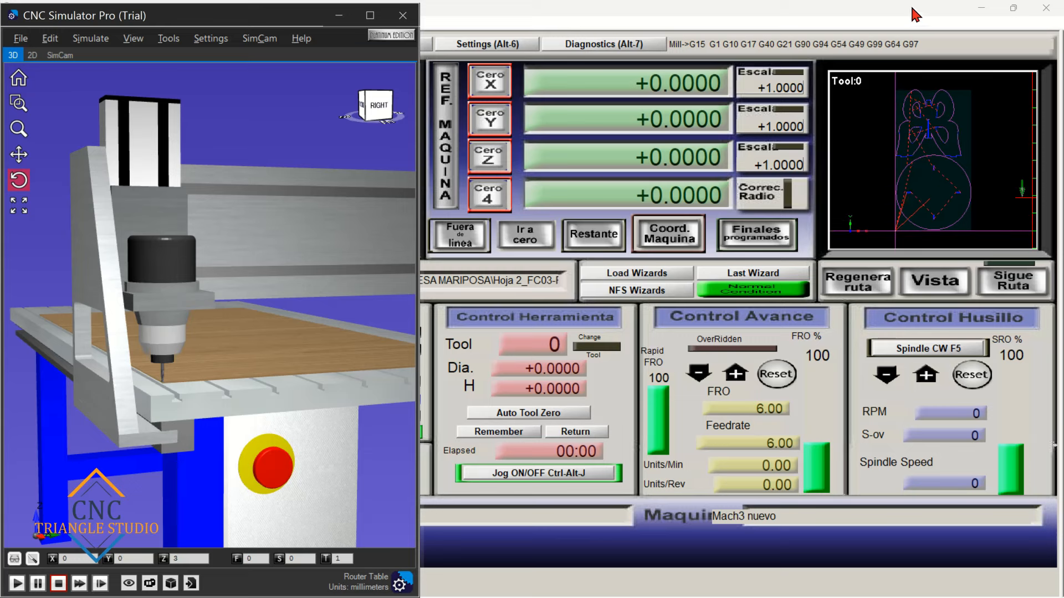
- Bring the full Mach3 window forward, start the loaded Hoja 2 program, and lower the feed rate override by two increments
left_click(1012, 22)
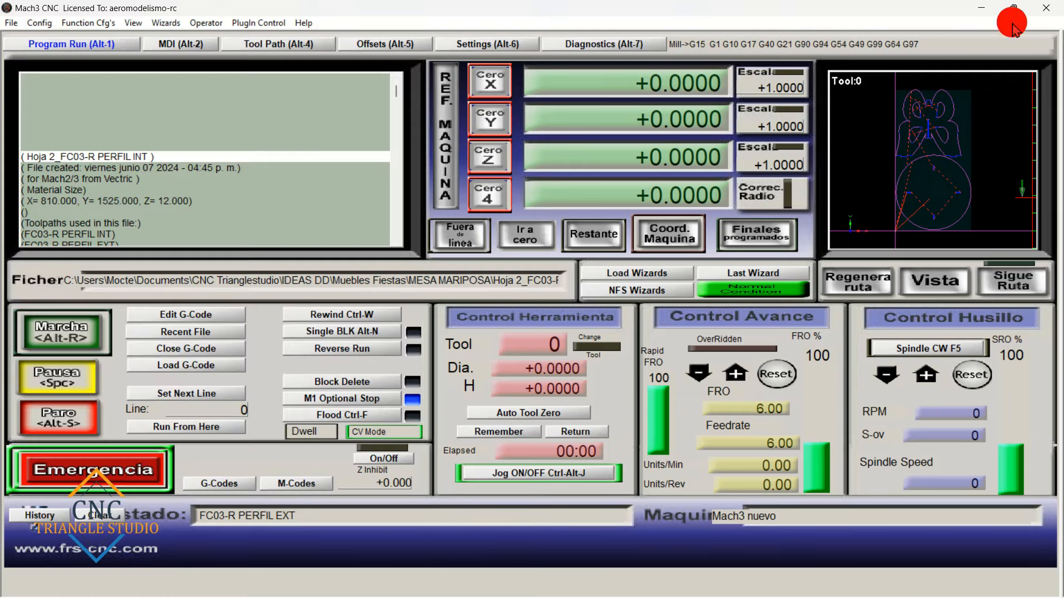
left_click(63, 339)
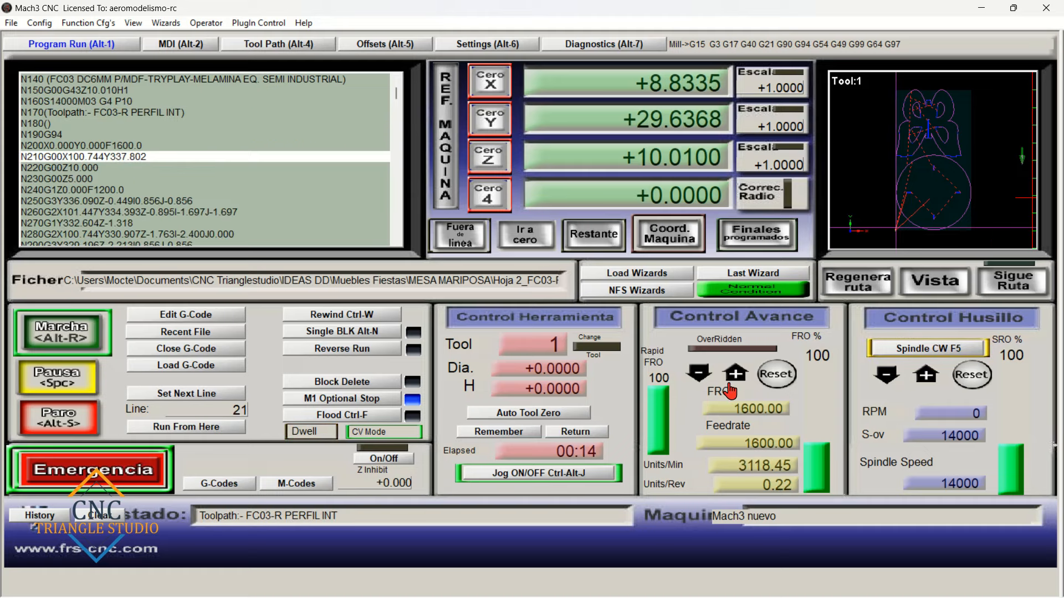
left_click(699, 374)
left_click(699, 374)
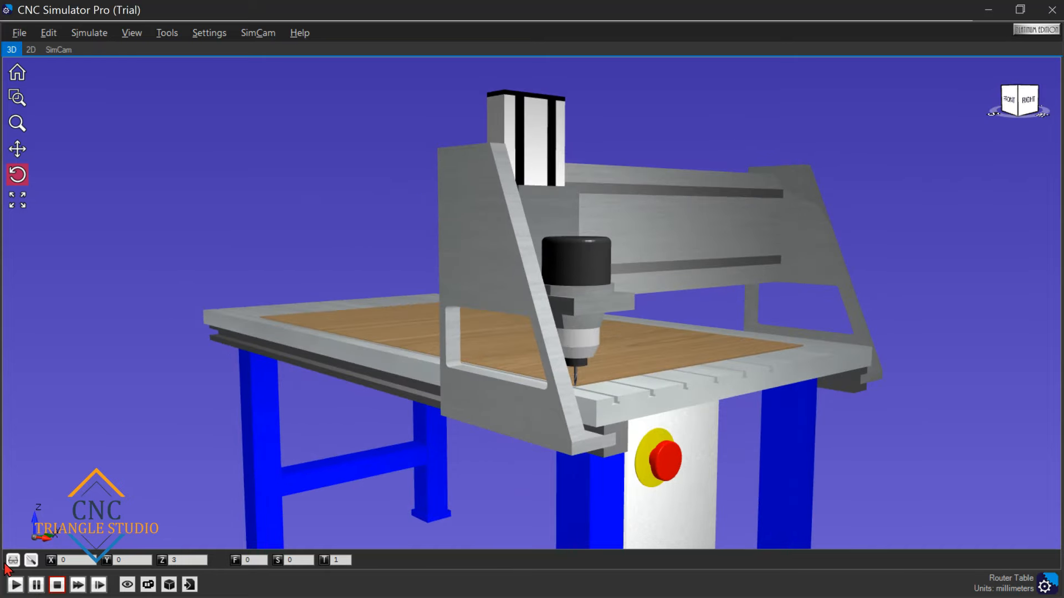
- Run the cutting program in CNC Simulator Pro and examine the profiles being cut into the wood sheet
left_click(15, 584)
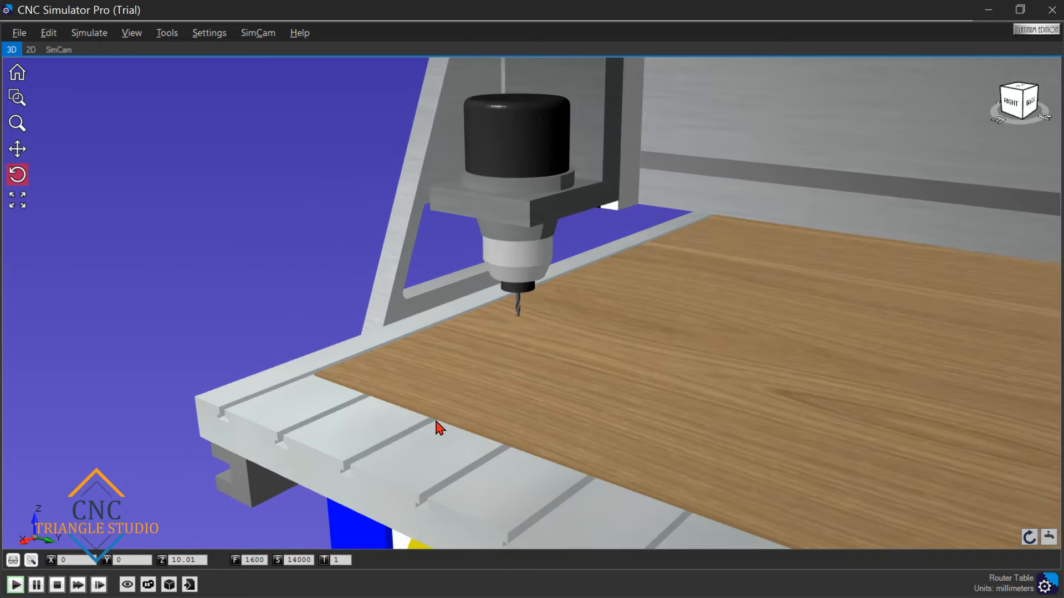
left_click_drag(456, 432, 526, 421)
left_click_drag(360, 419, 336, 415)
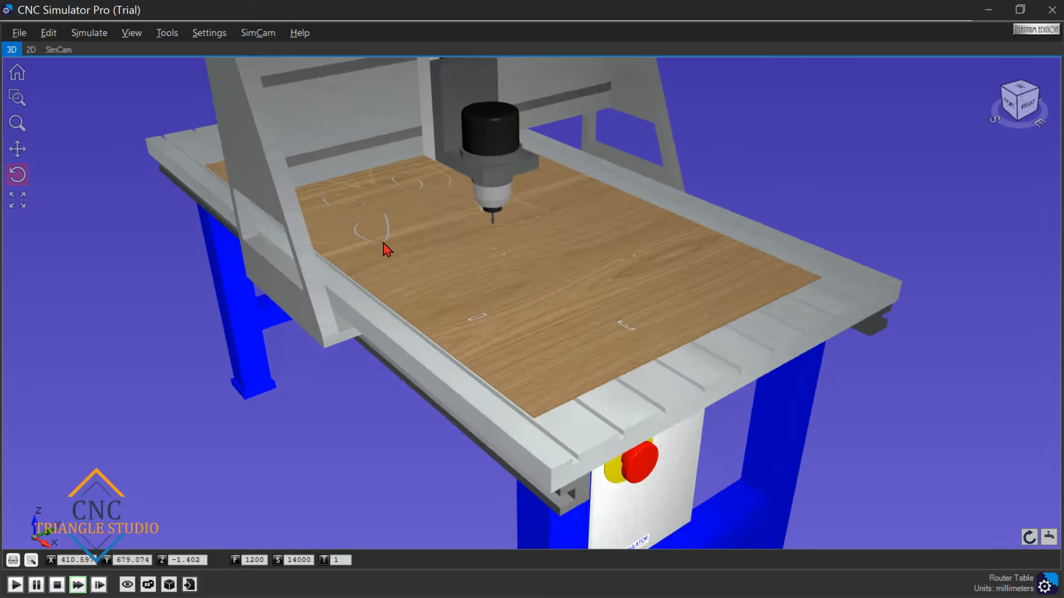
scroll(382, 242, "up", 3)
left_click_drag(382, 243, 327, 195)
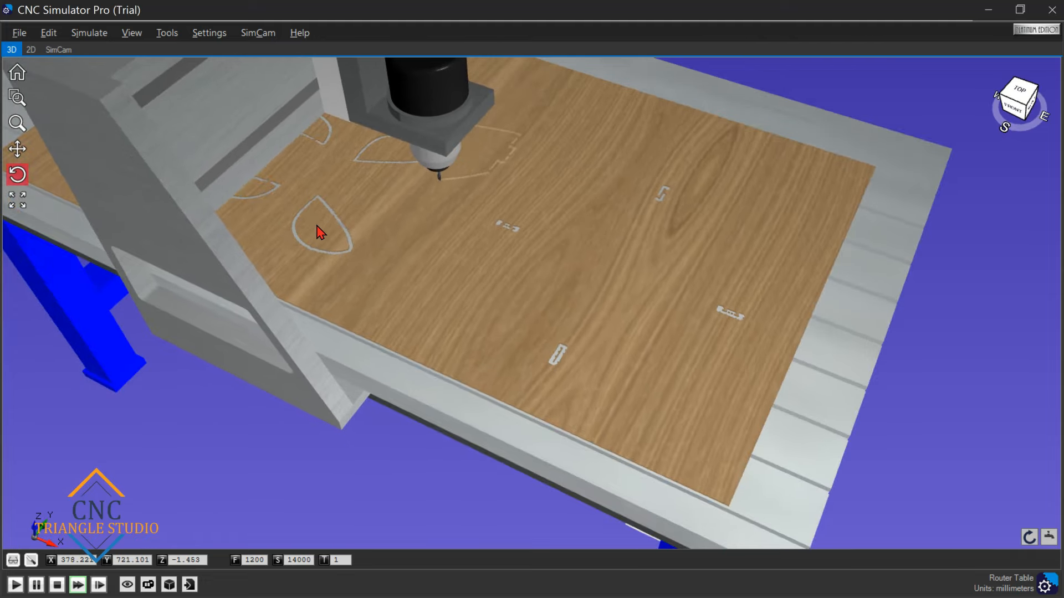
left_click_drag(397, 288, 349, 250)
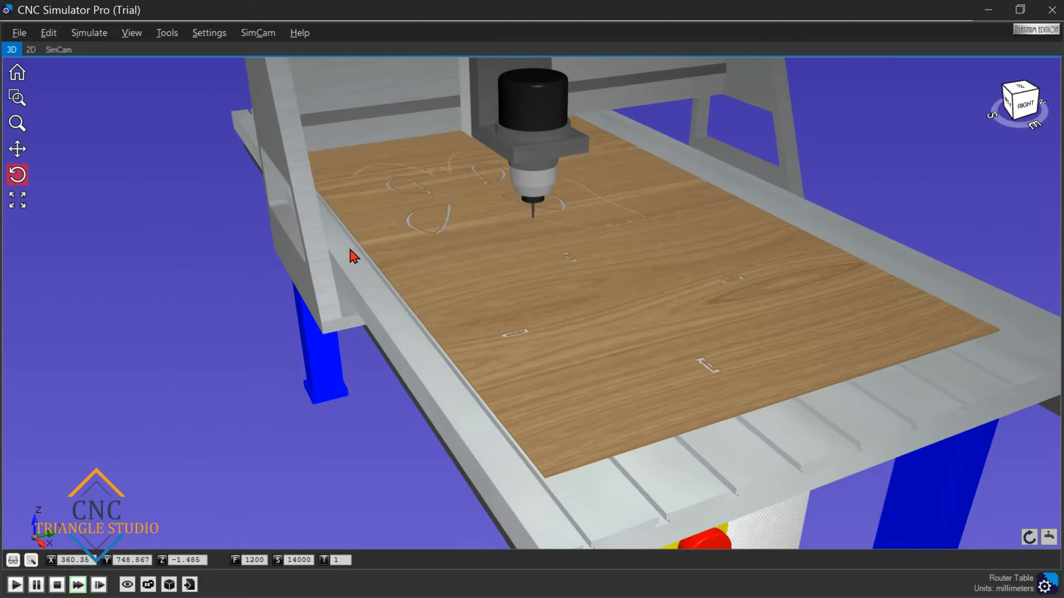
scroll(349, 250, "down", 3)
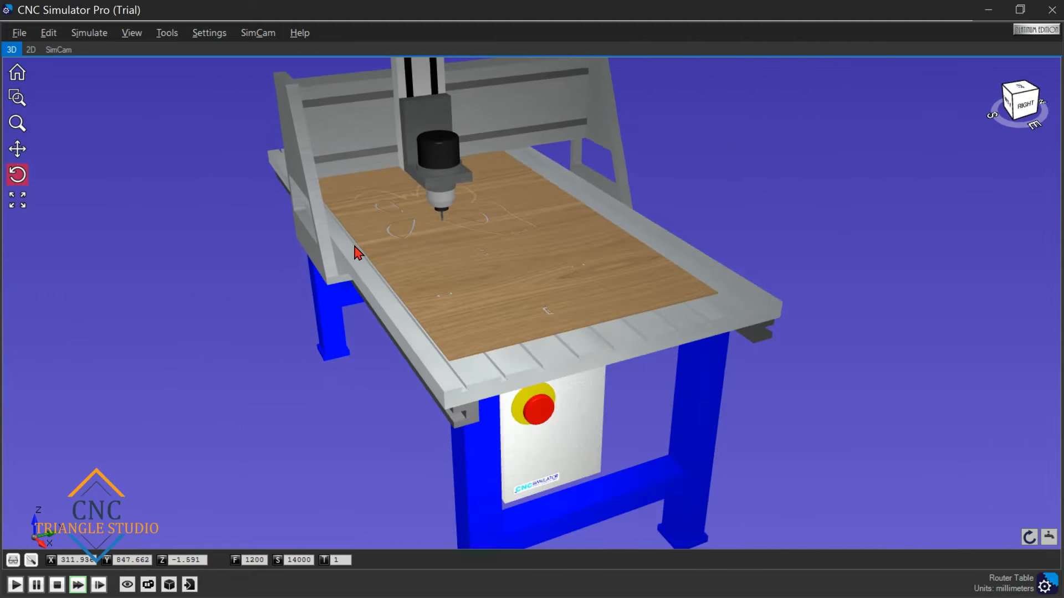
left_click_drag(392, 287, 521, 366)
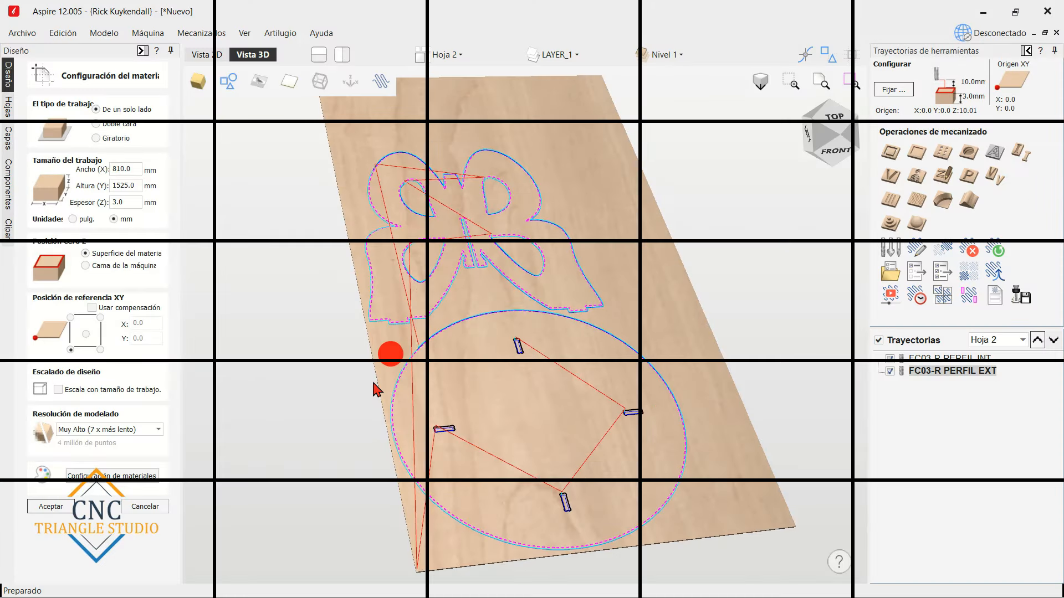
- In Aspire, select the FC03-R PERFIL INT toolpath, review the toolpath save options, and close them without saving
left_click(921, 358)
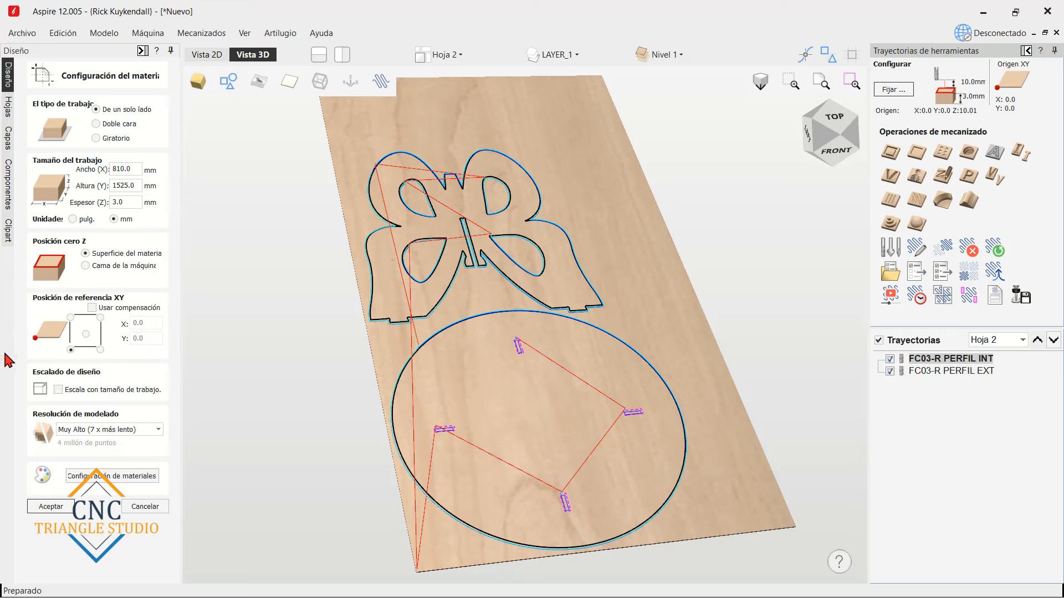
left_click(1021, 298)
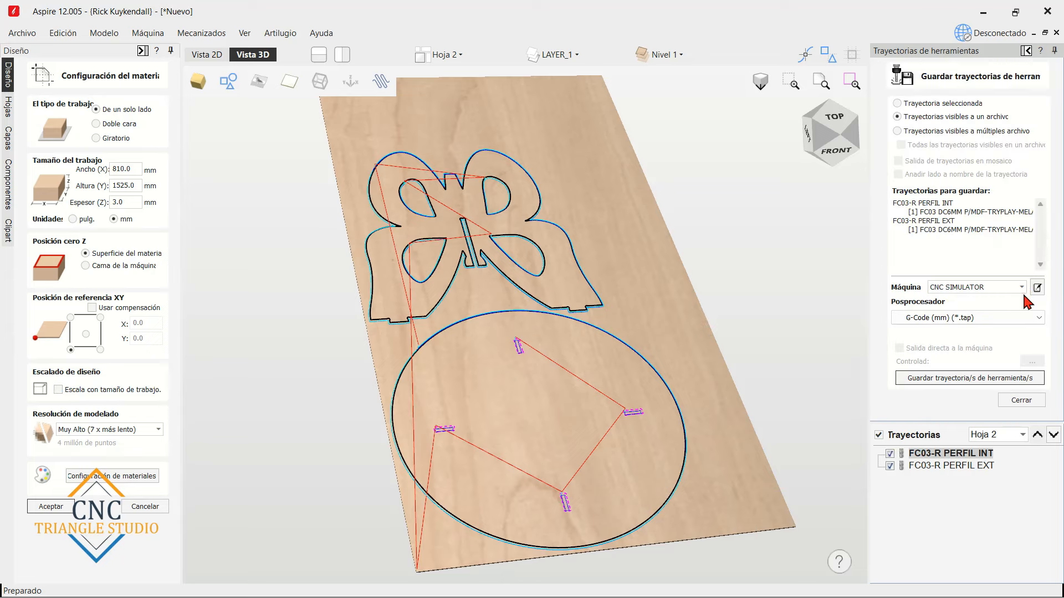
left_click(1009, 397)
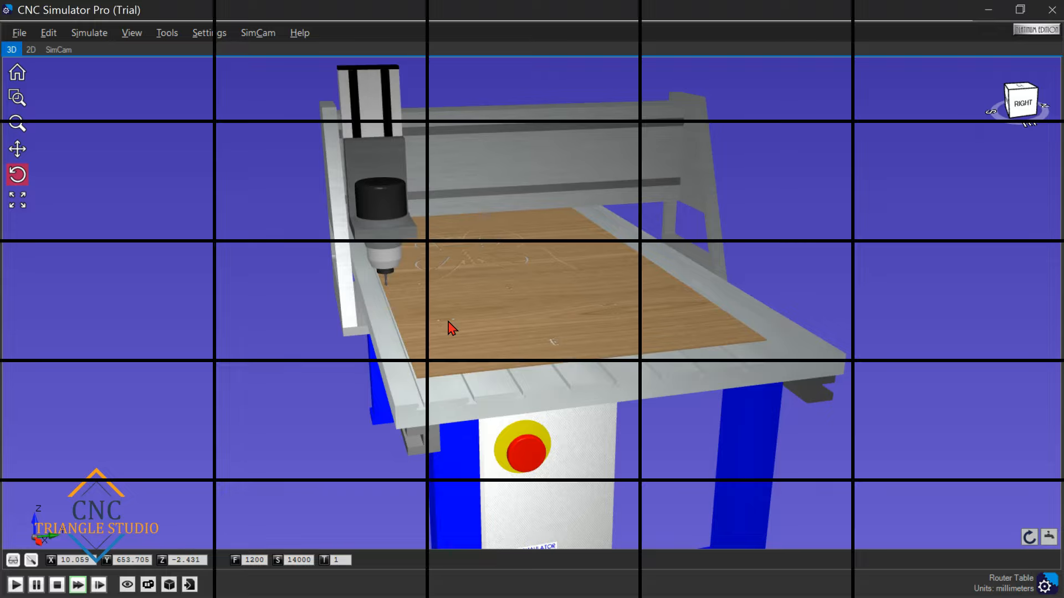
- Compare Aspire's 3D toolpath preview with the cuts in progress in CNC Simulator Pro
key("alt+Tab")
left_click(359, 328)
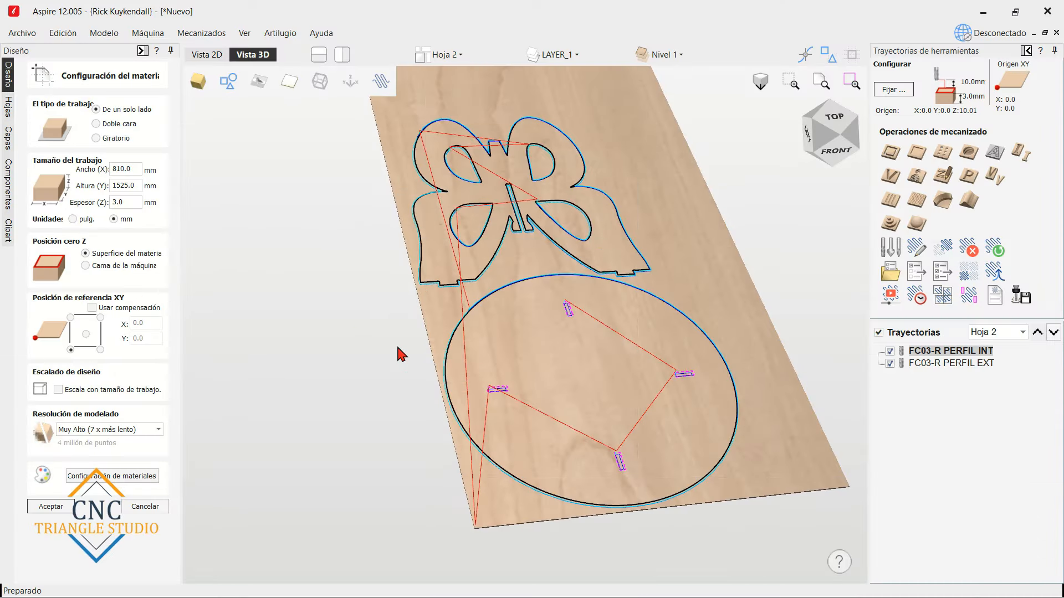
mouse_move(396, 345)
middle_mouse_down()
mouse_move(380, 321)
mouse_move(349, 337)
middle_mouse_up()
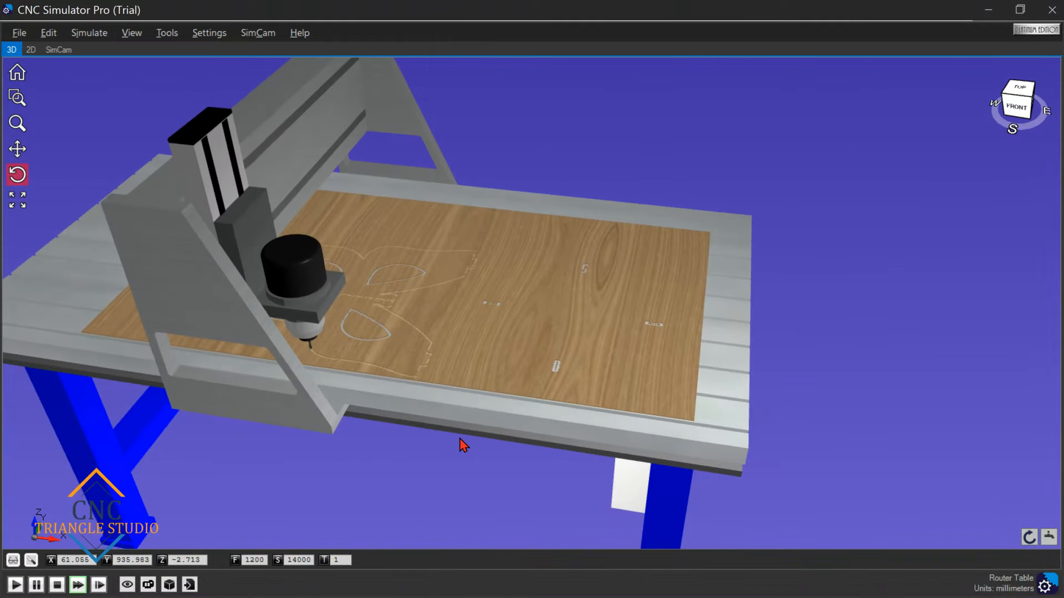
left_click_drag(463, 443, 405, 399)
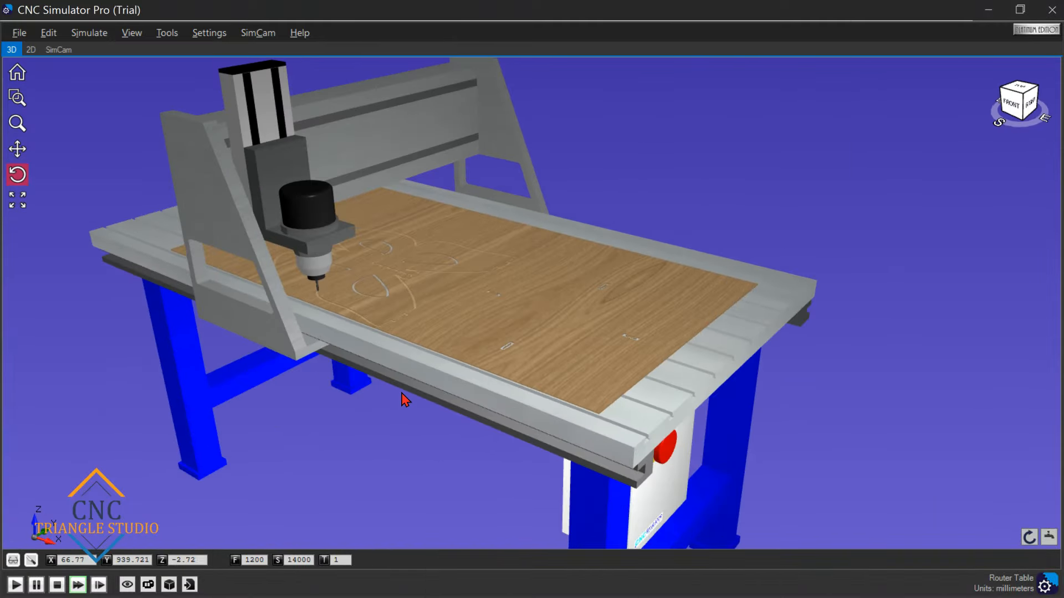
left_click_drag(313, 341, 316, 302)
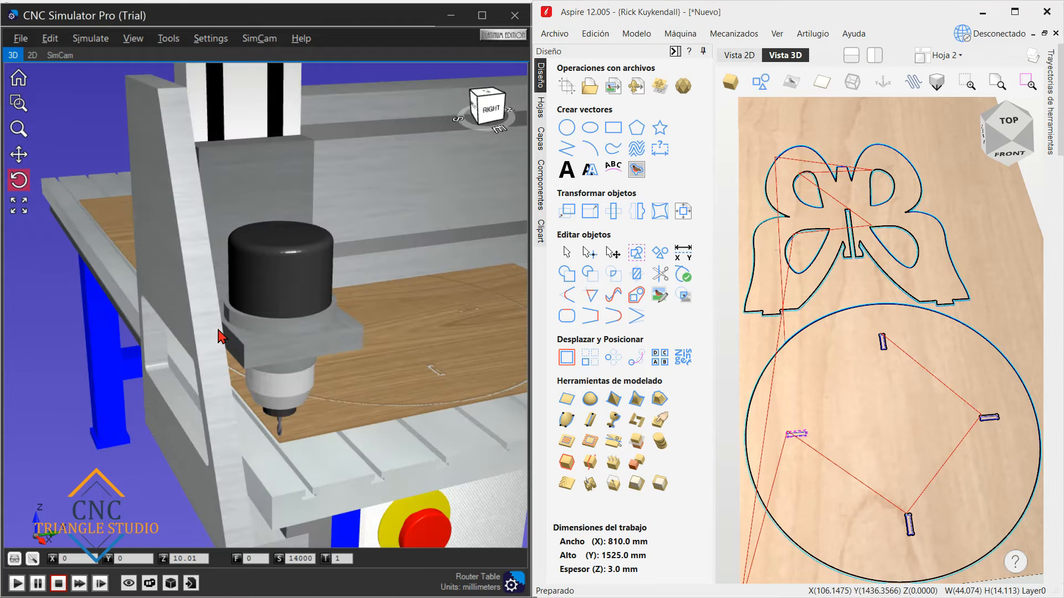
- Examine the bit's height above the sheet corner at its final position in CNC Simulator Pro
scroll(221, 336, "down", 2)
scroll(237, 359, "up", 3)
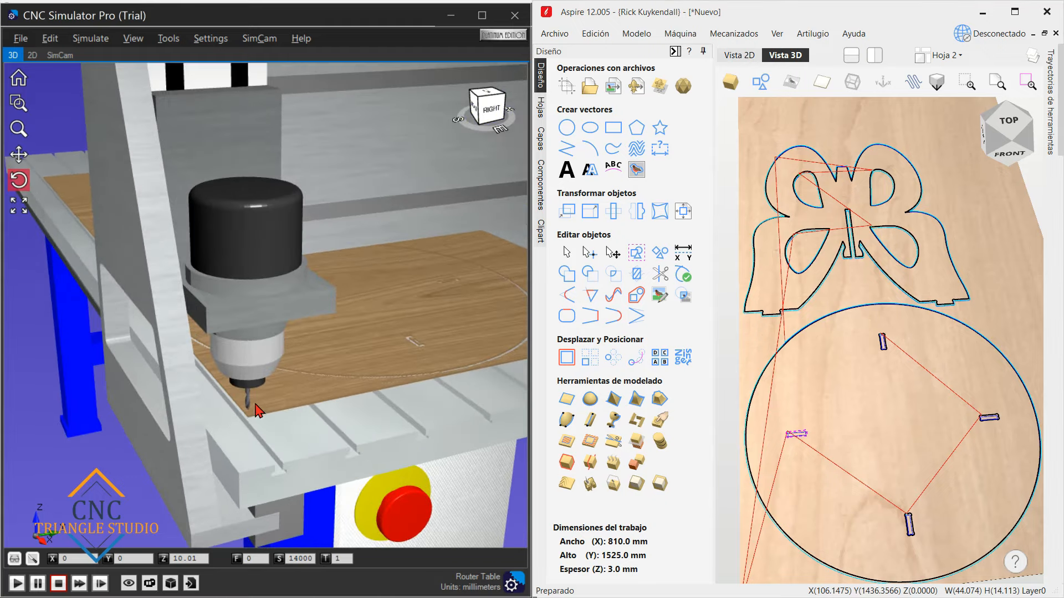
scroll(240, 387, "up", 5)
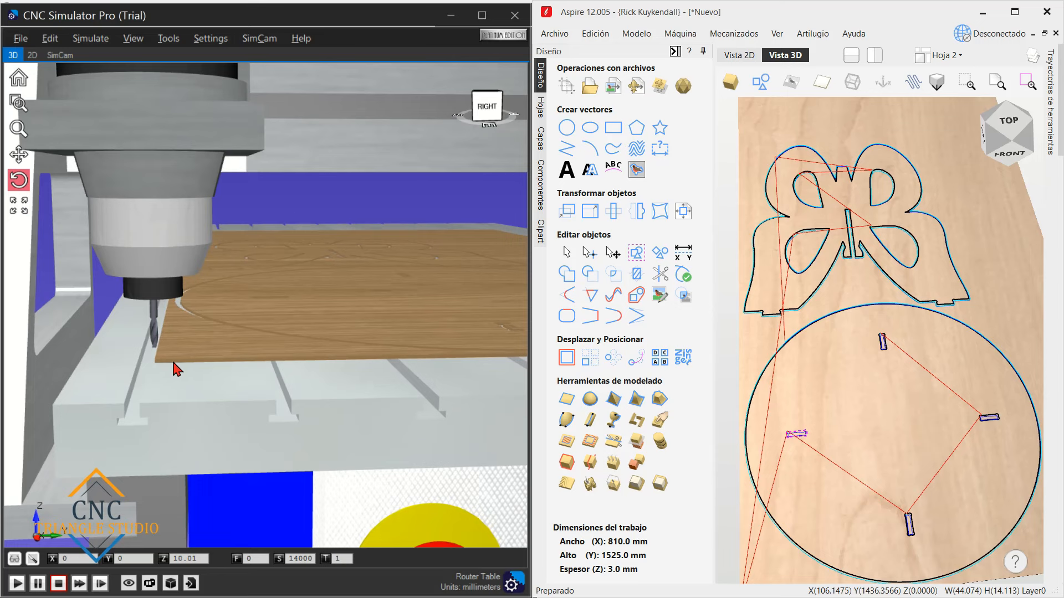
scroll(173, 364, "up", 5)
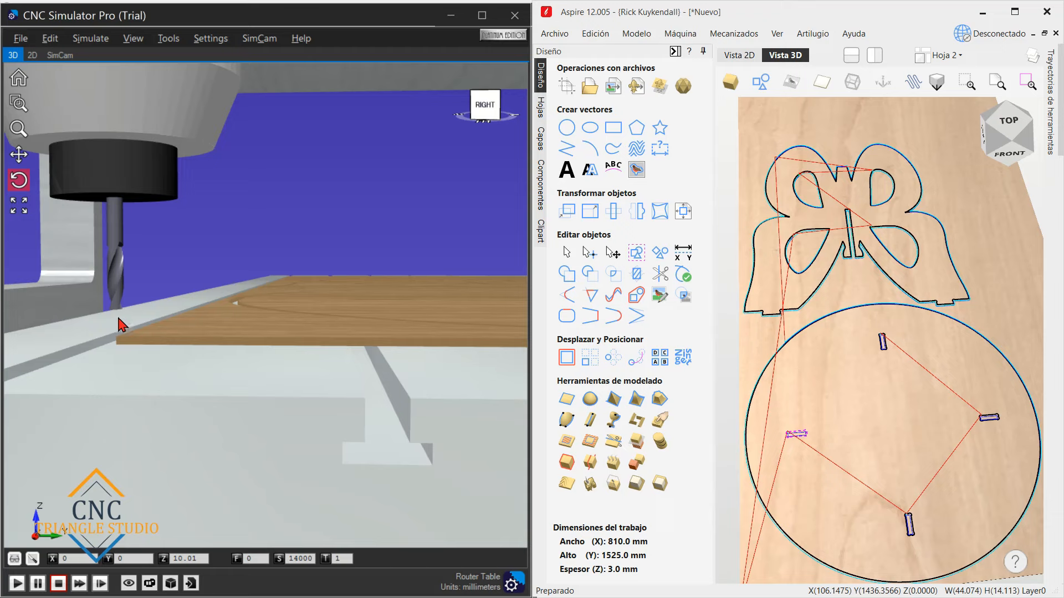
scroll(120, 325, "down", 1)
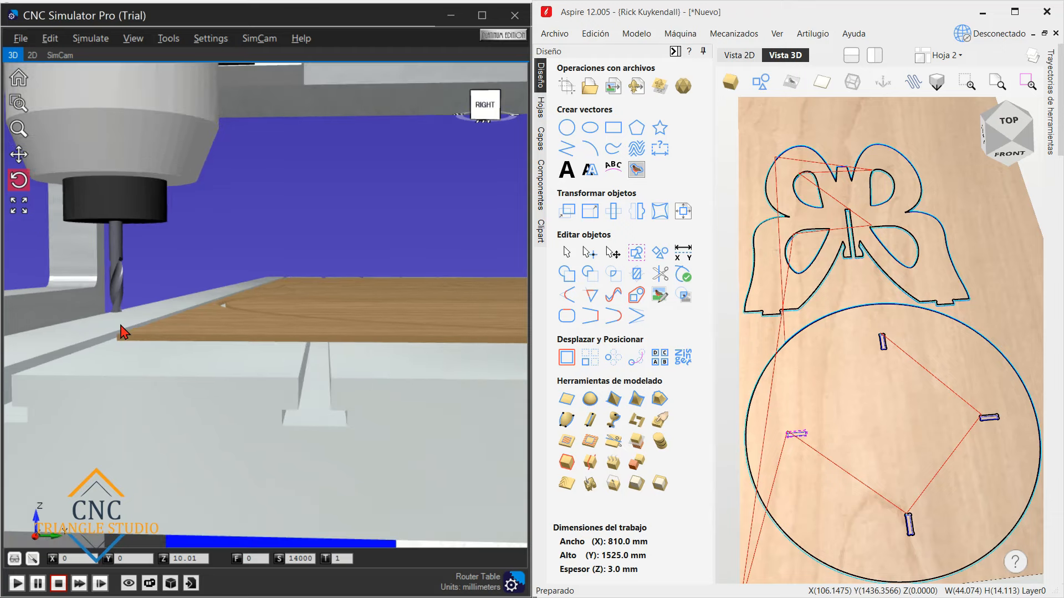
- Review Aspire's material setup for the home position and Z clearance, and cancel without changing anything
left_click(1047, 98)
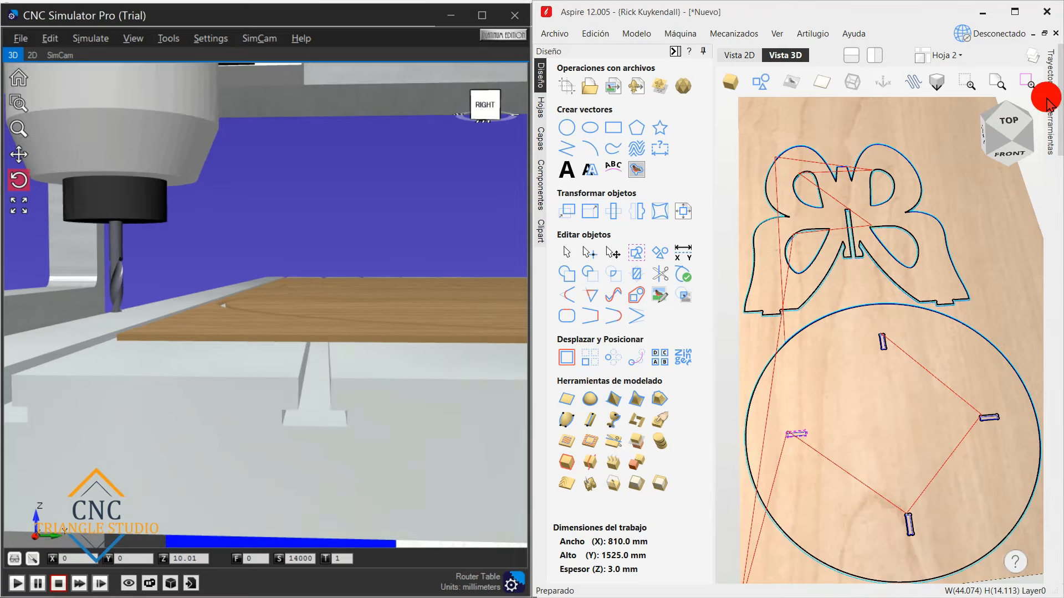
left_click(881, 90)
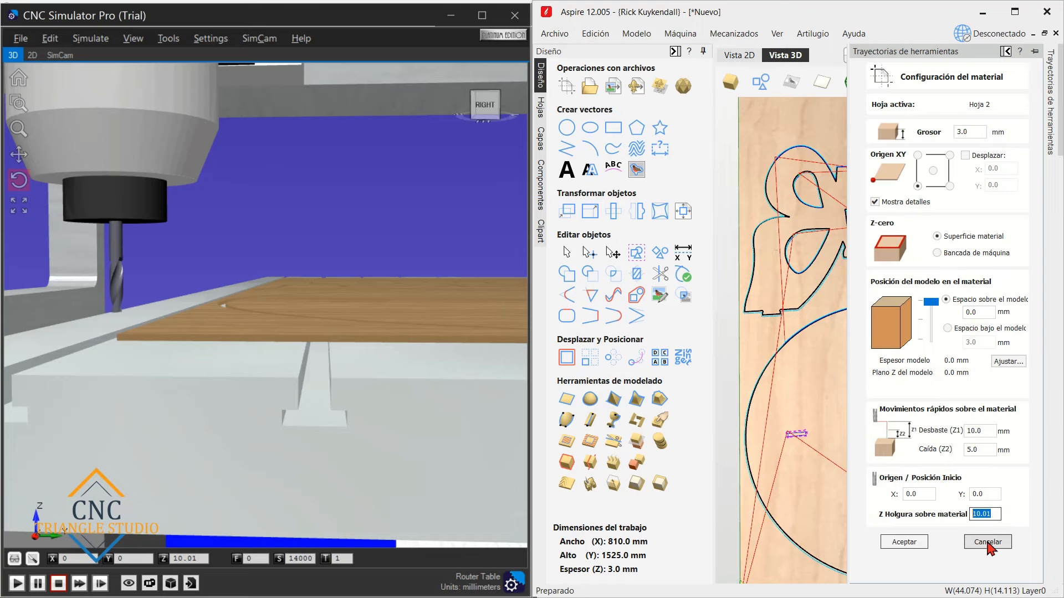
left_click(987, 542)
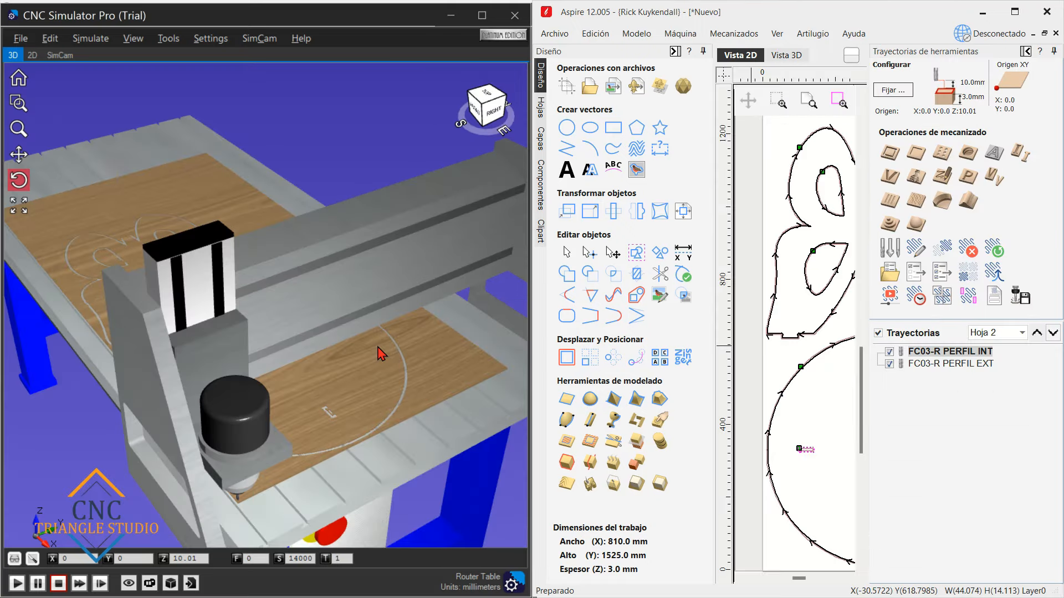
- Examine the parked spindle and finished cuts in the simulator, and clear the vector selection in Aspire's 2D view
left_click_drag(382, 354, 384, 304)
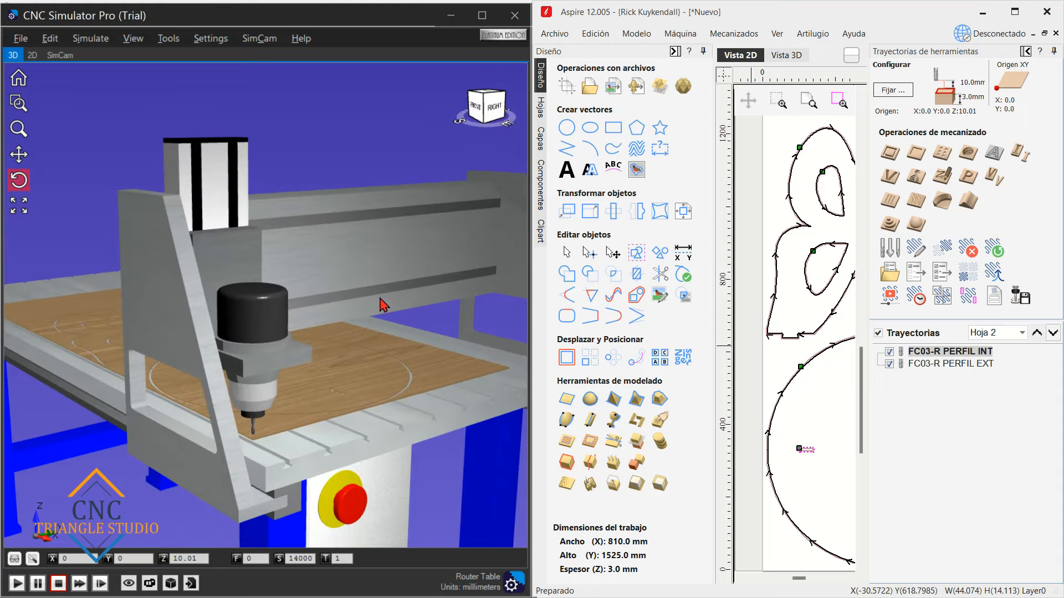
left_click(777, 198)
left_click_drag(358, 308, 226, 368)
scroll(169, 389, "down", 3)
scroll(152, 408, "up", 5)
left_click_drag(155, 417, 160, 390)
left_click_drag(414, 275, 380, 298)
scroll(380, 298, "down", 2)
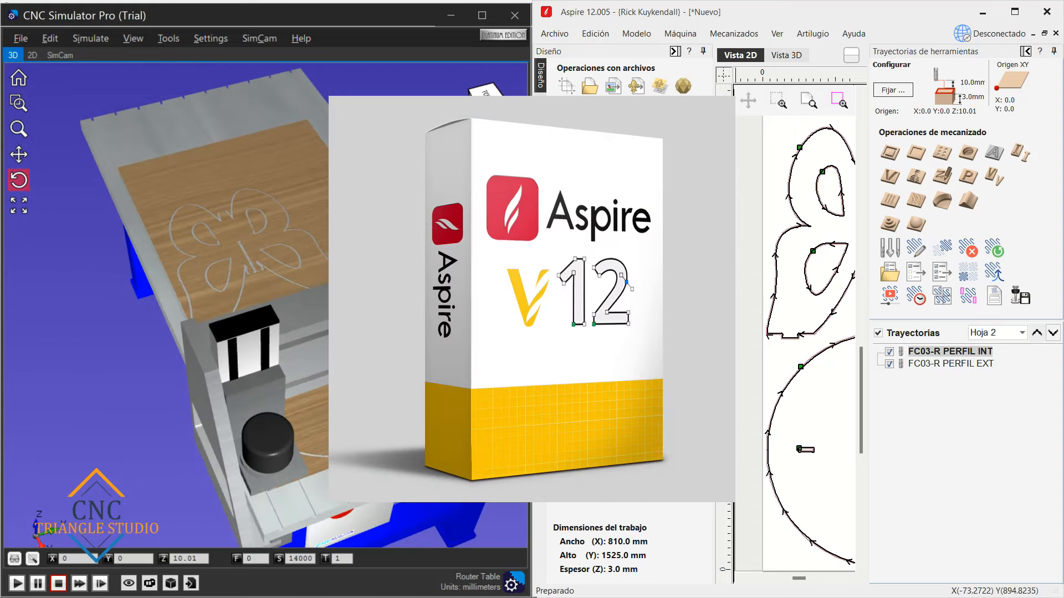
- Inspect the whole table with the finished butterfly and circle cuts, and switch Aspire to the 3D view
left_click_drag(345, 314, 407, 319)
scroll(370, 344, "down", 3)
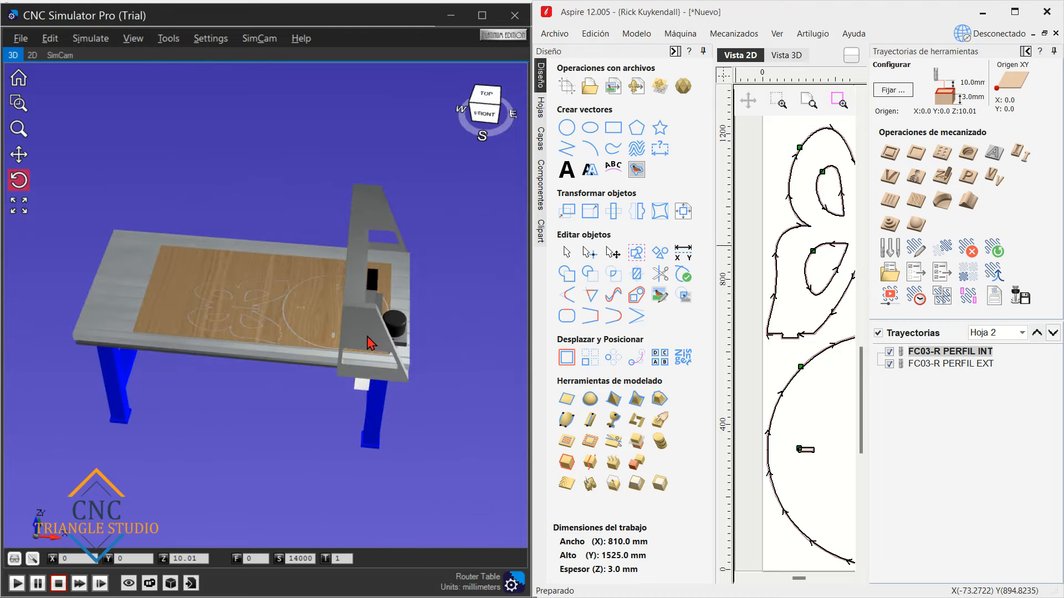
scroll(224, 384, "up", 5)
left_click_drag(224, 383, 213, 317)
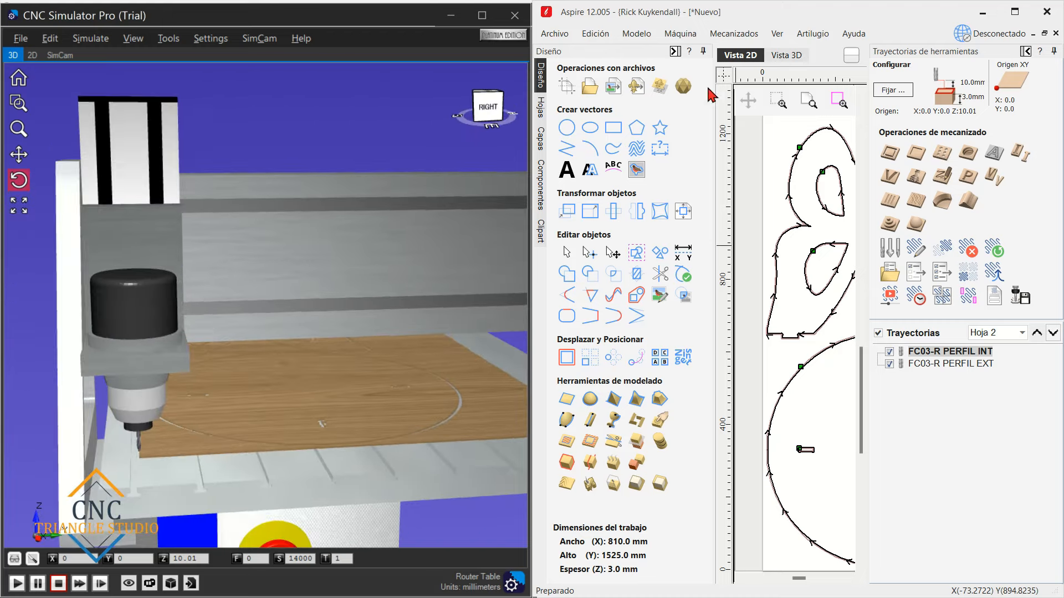
left_click(784, 54)
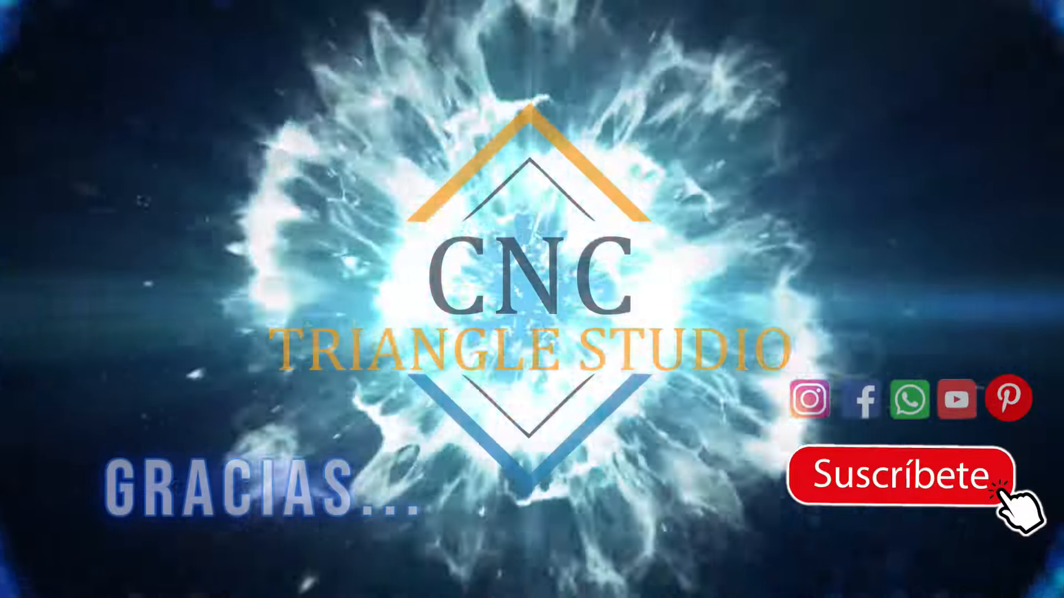